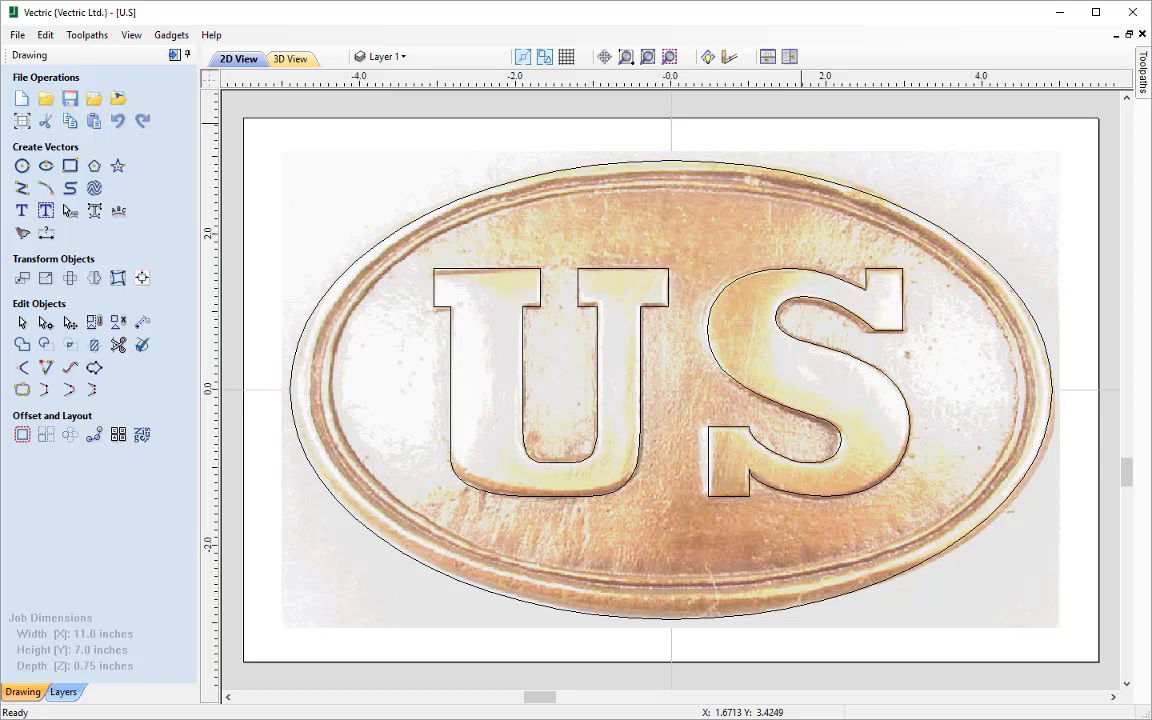
Create a new single-sided job 11 inches wide, 7 inches high and 0.75 inches thick, with the XY datum at the centre
{"action": "key", "text": "ctrl+w"}
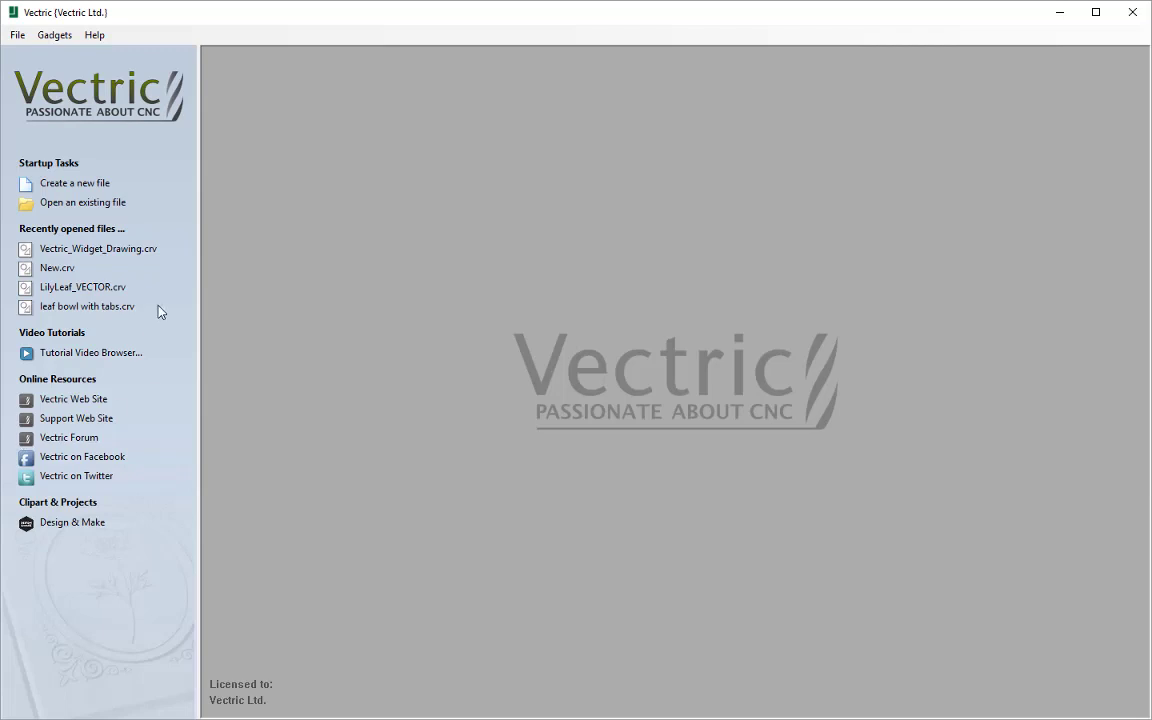
{"action": "left_click", "coordinate": [104, 188]}
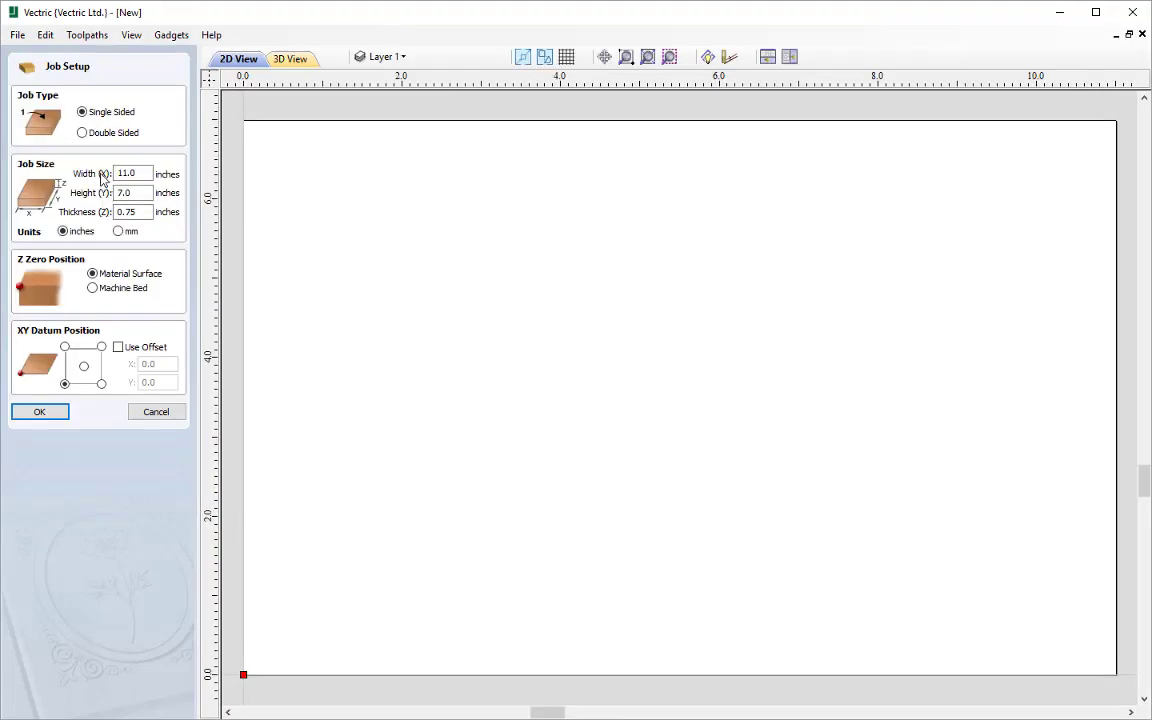
{"action": "double_click", "coordinate": [130, 173]}
{"action": "type", "text": "111"}
{"action": "key", "text": "BackSpace"}
{"action": "key", "text": "Tab"}
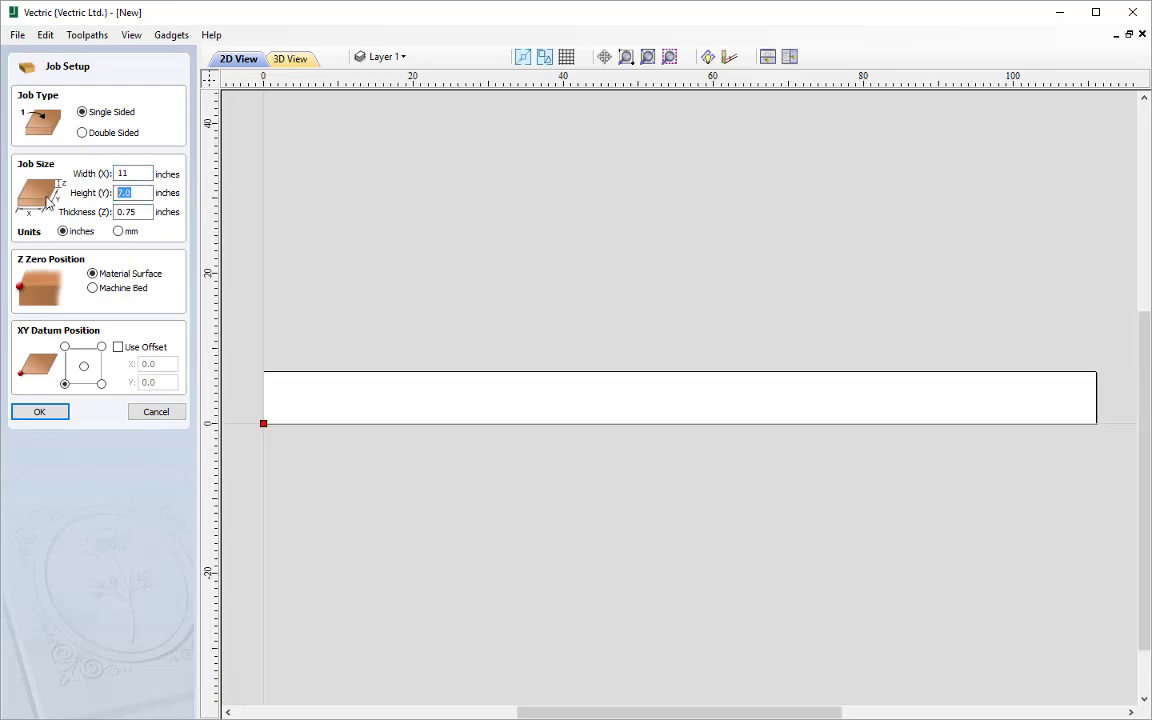
{"action": "type", "text": "7"}
{"action": "key", "text": "Tab"}
{"action": "type", "text": "0.75"}
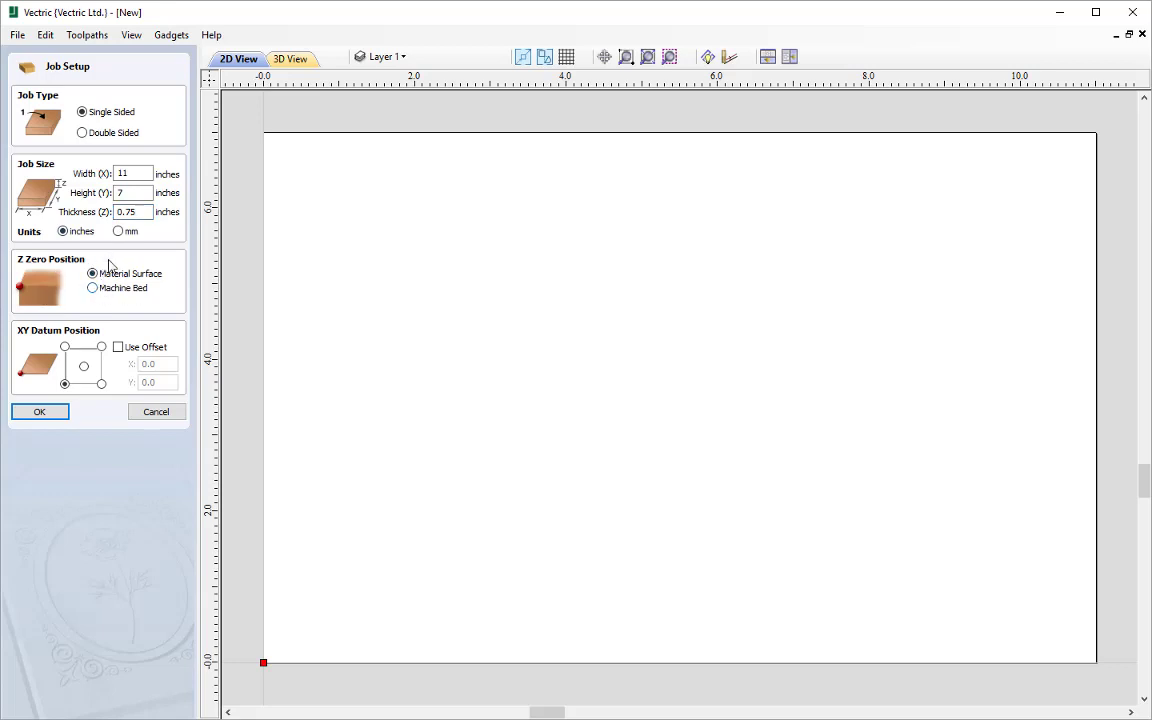
{"action": "left_click", "coordinate": [83, 366]}
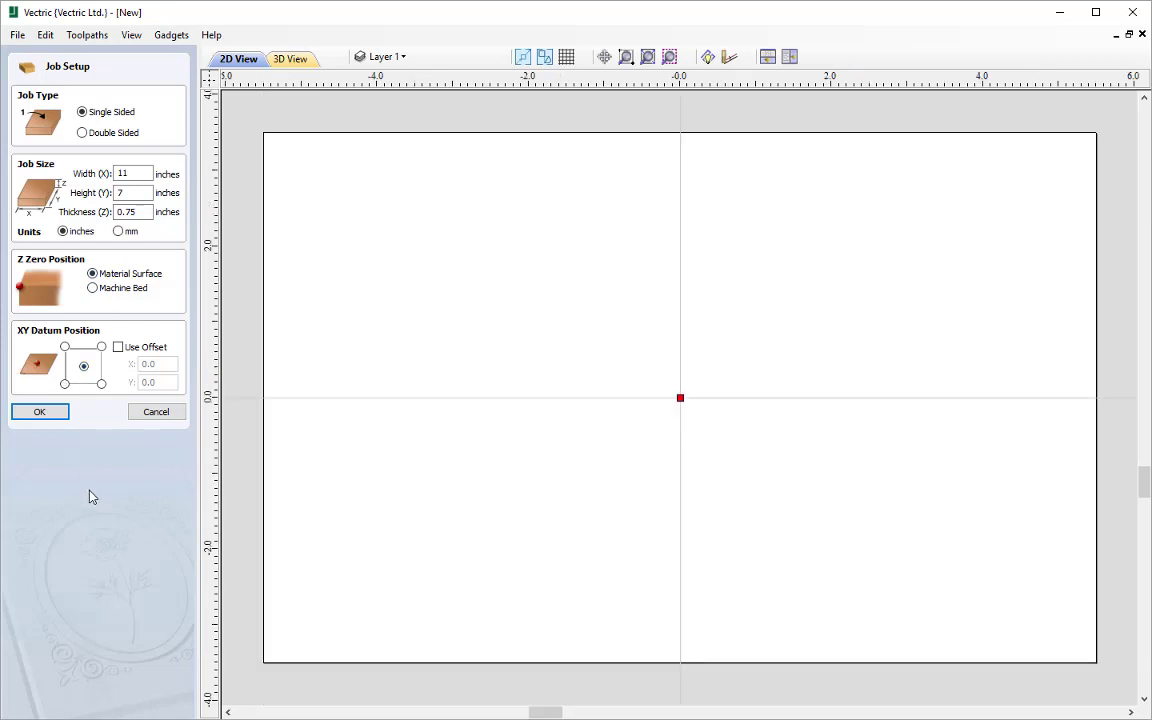
{"action": "left_click", "coordinate": [39, 411]}
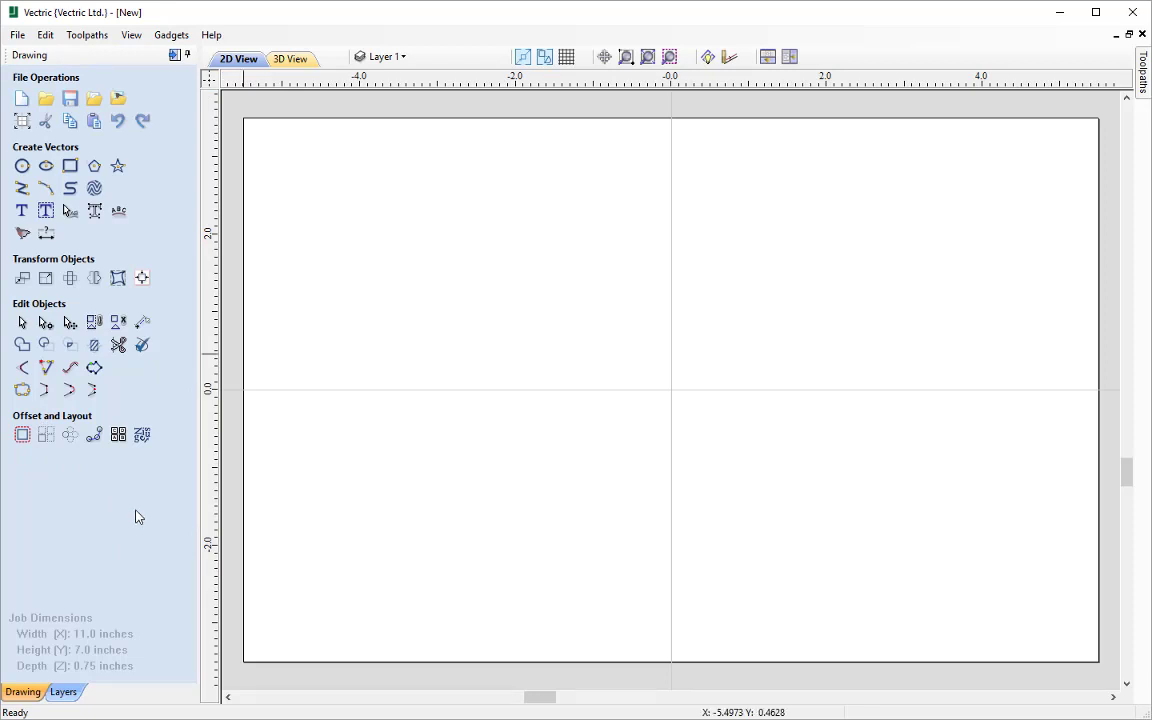
Import the US_Buckle.jpg image into the 2D drawing as a bitmap
{"action": "left_click", "coordinate": [120, 100]}
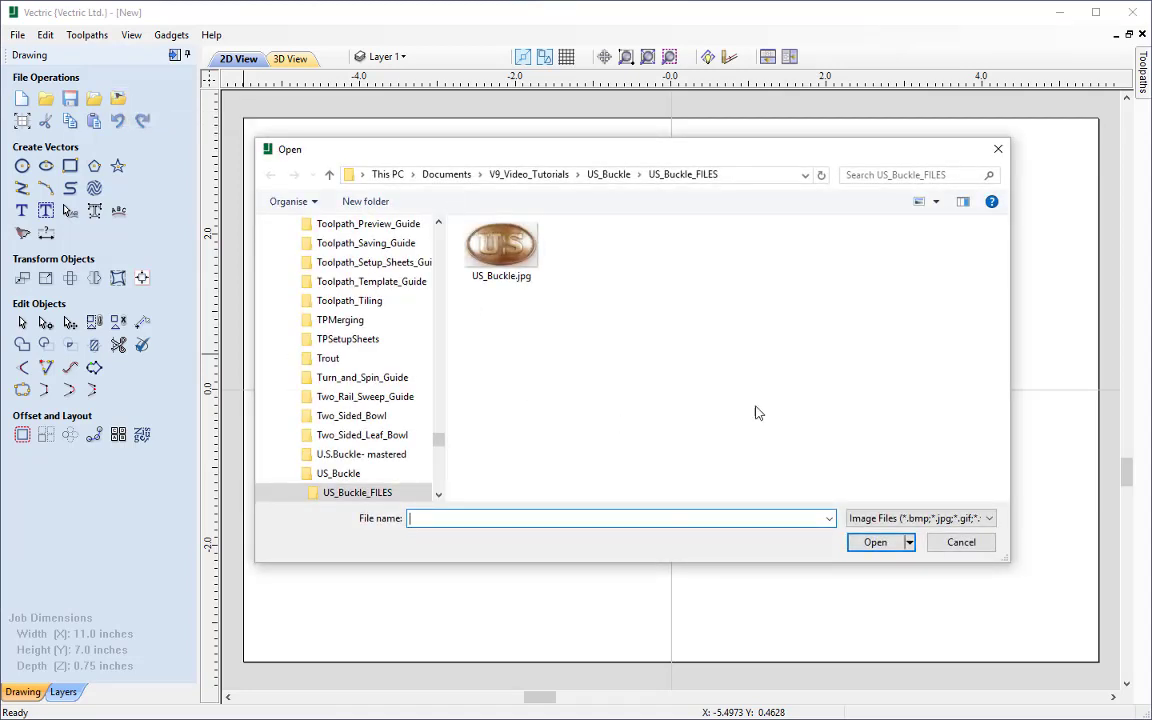
{"action": "left_click", "coordinate": [508, 245]}
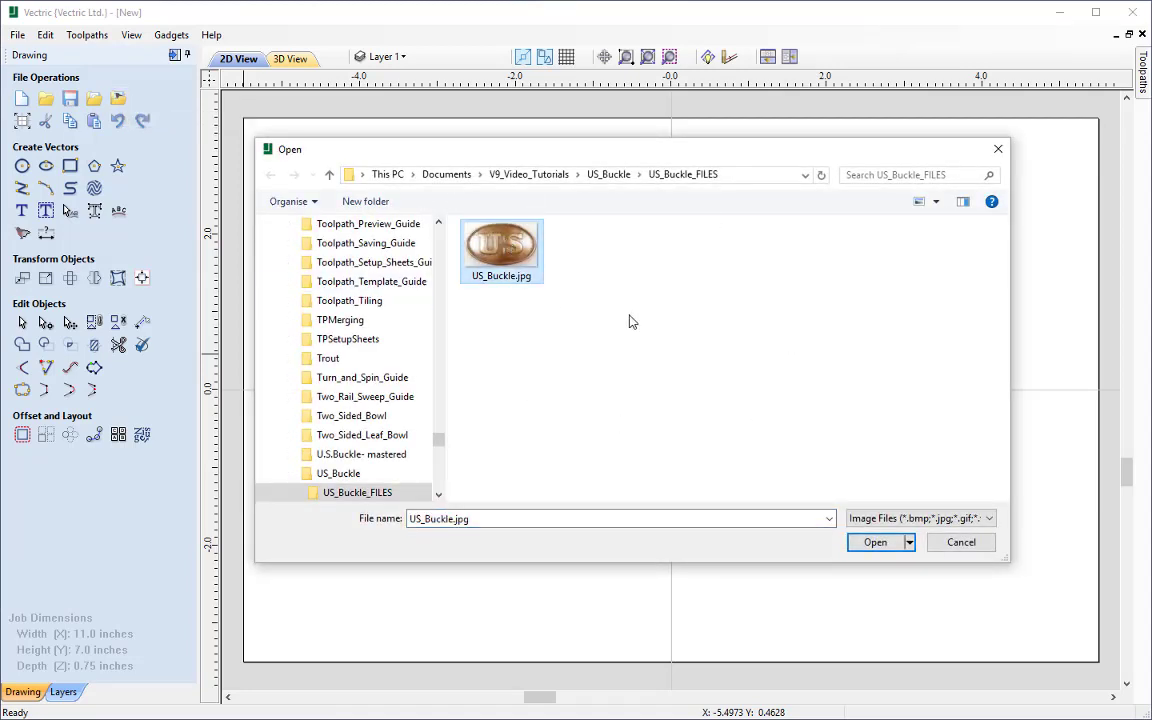
{"action": "left_click", "coordinate": [876, 543]}
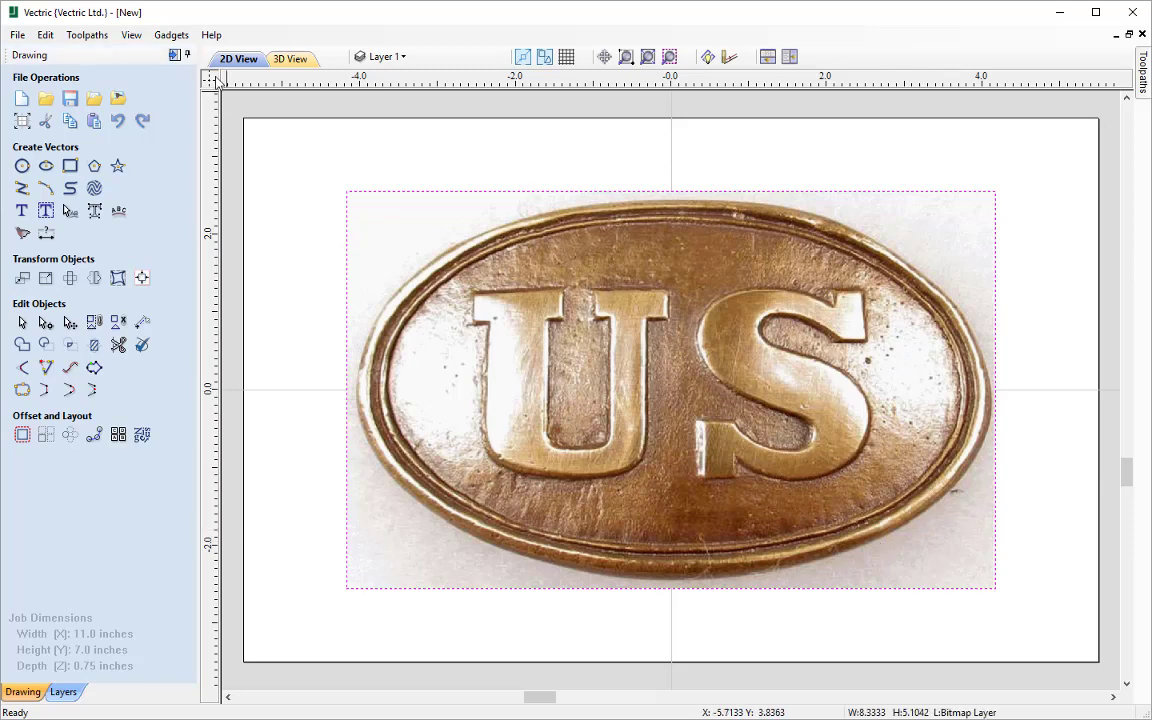
Resize the buckle bitmap freehand to about 8.63 inches wide and 5.28 inches high
{"action": "left_click", "coordinate": [432, 57]}
{"action": "left_click", "coordinate": [543, 275]}
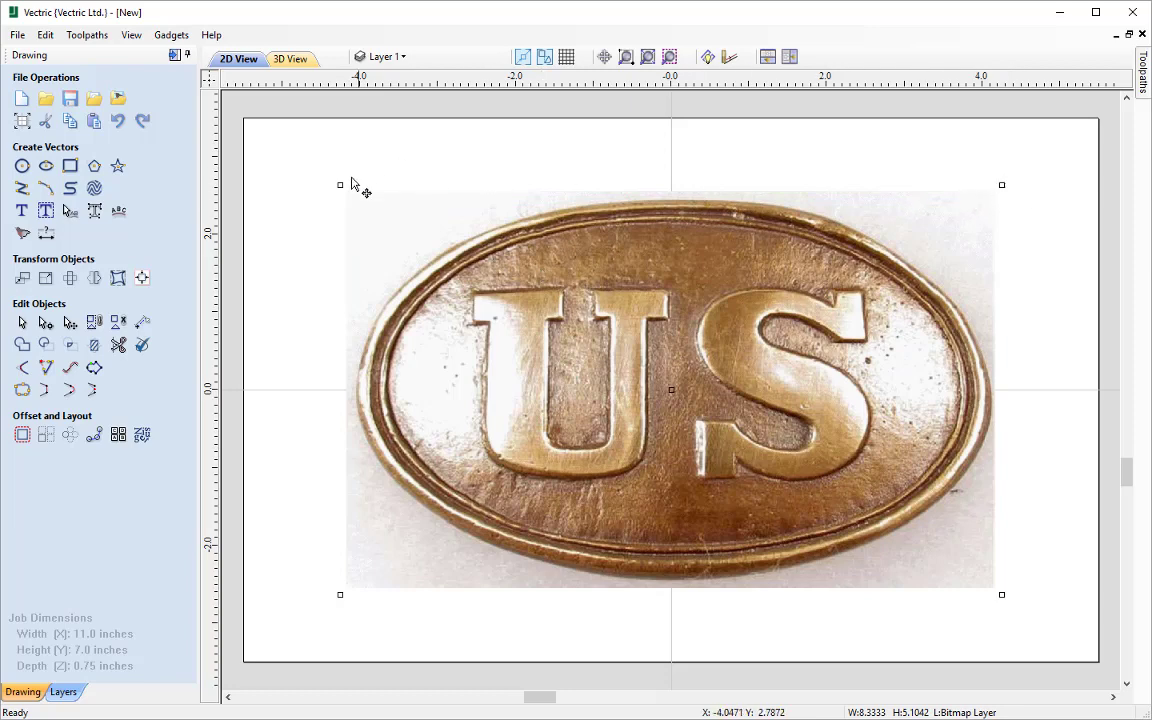
{"action": "mouse_move", "coordinate": [337, 594]}
{"action": "left_mouse_down"}
{"action": "mouse_move", "coordinate": [265, 631]}
{"action": "mouse_move", "coordinate": [391, 575]}
{"action": "mouse_move", "coordinate": [517, 470]}
{"action": "mouse_move", "coordinate": [580, 341]}
{"action": "mouse_move", "coordinate": [453, 423]}
{"action": "mouse_move", "coordinate": [286, 575]}
{"action": "mouse_move", "coordinate": [347, 591]}
{"action": "left_mouse_up"}
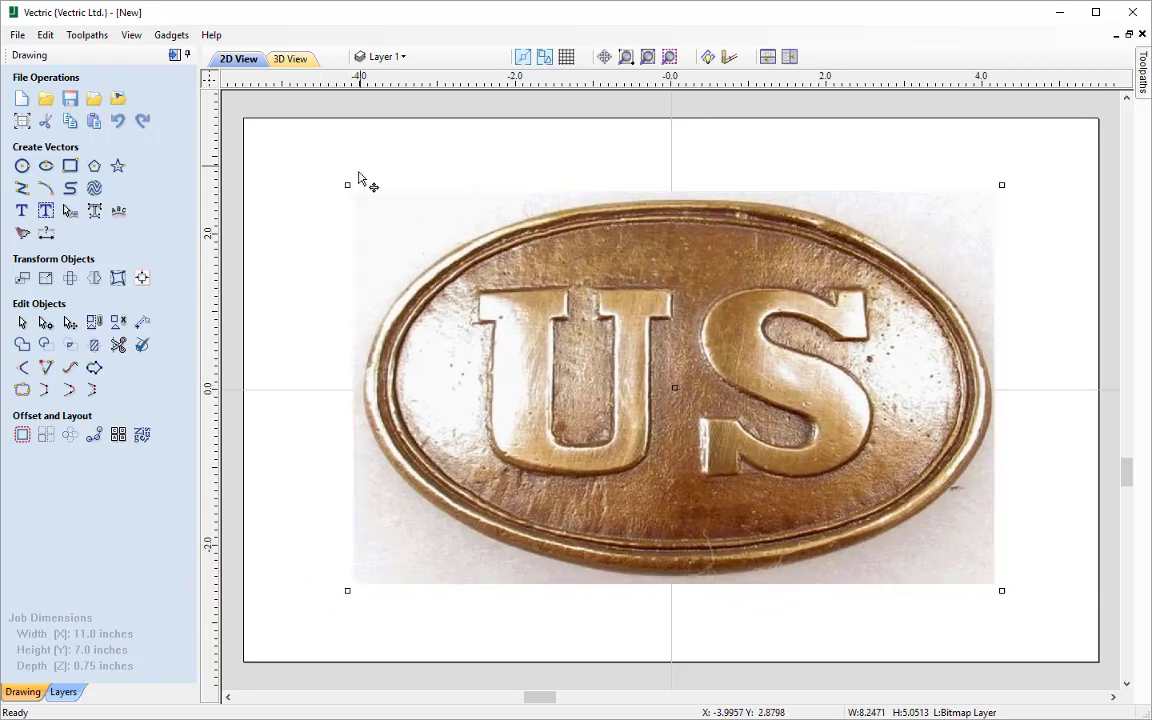
{"action": "left_click_drag", "start_coordinate": [348, 185], "coordinate": [478, 244]}
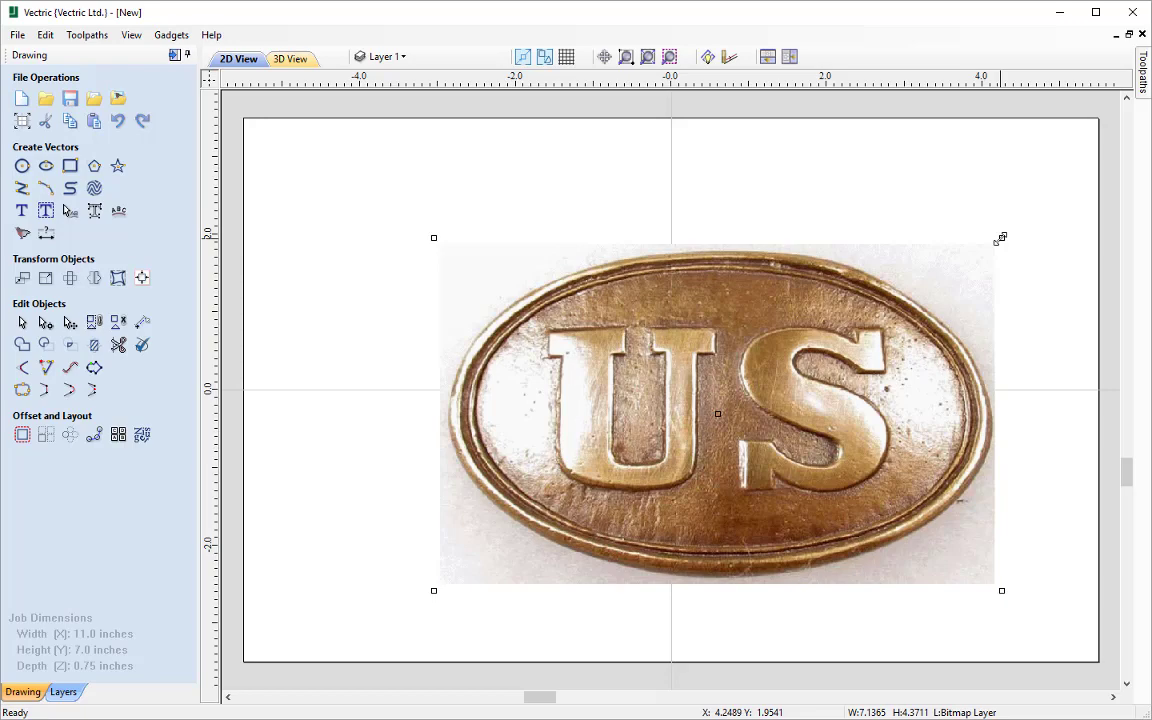
{"action": "left_click_drag", "start_coordinate": [1001, 239], "coordinate": [1052, 70]}
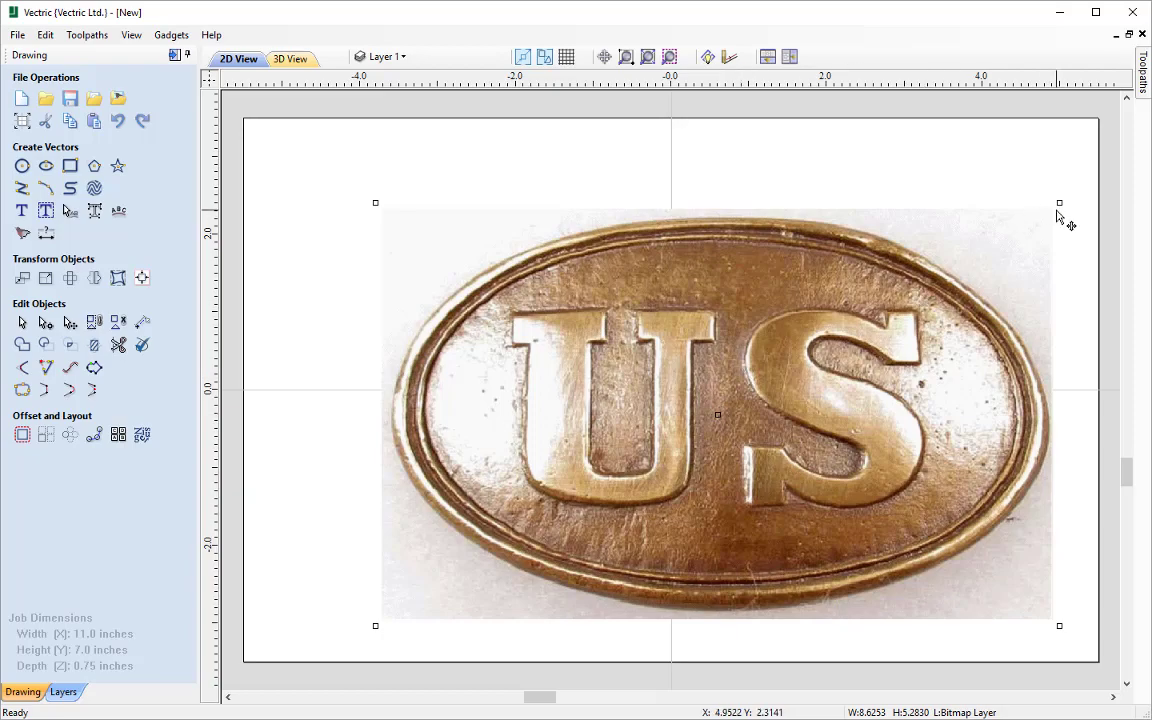
Scale the buckle bitmap proportionally to exactly 10 inches wide and centre it in the job
{"action": "left_click_drag", "start_coordinate": [1060, 202], "coordinate": [758, 279]}
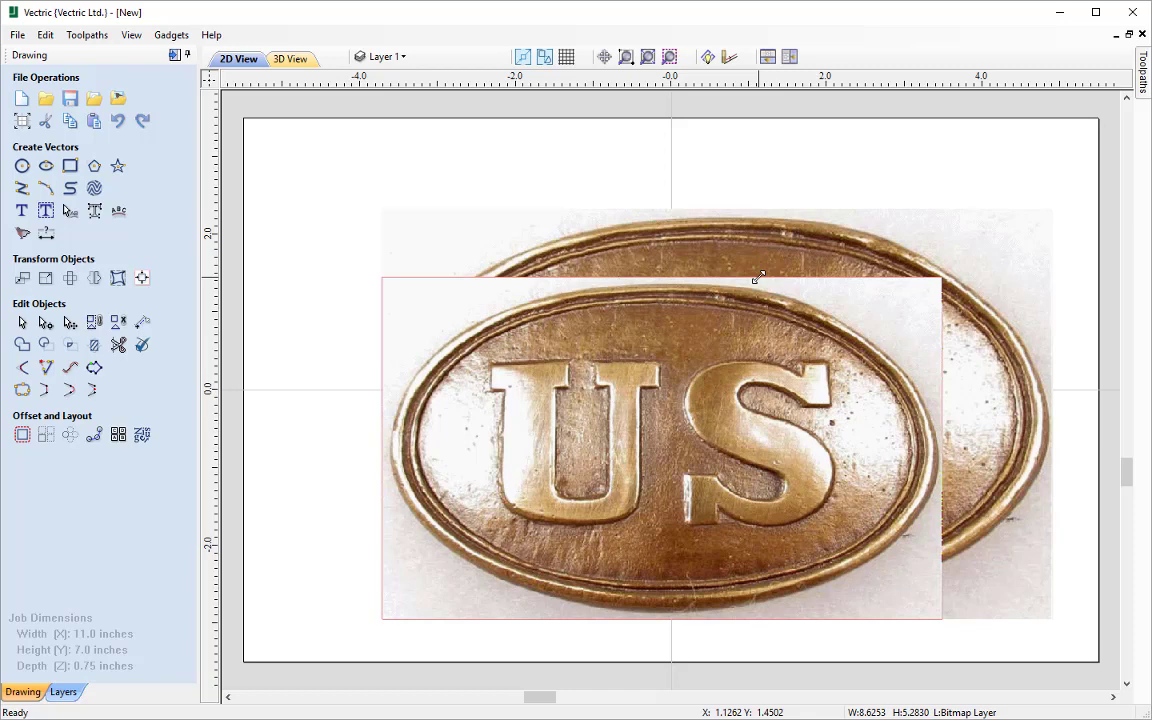
{"action": "left_click_drag", "start_coordinate": [759, 277], "coordinate": [757, 279]}
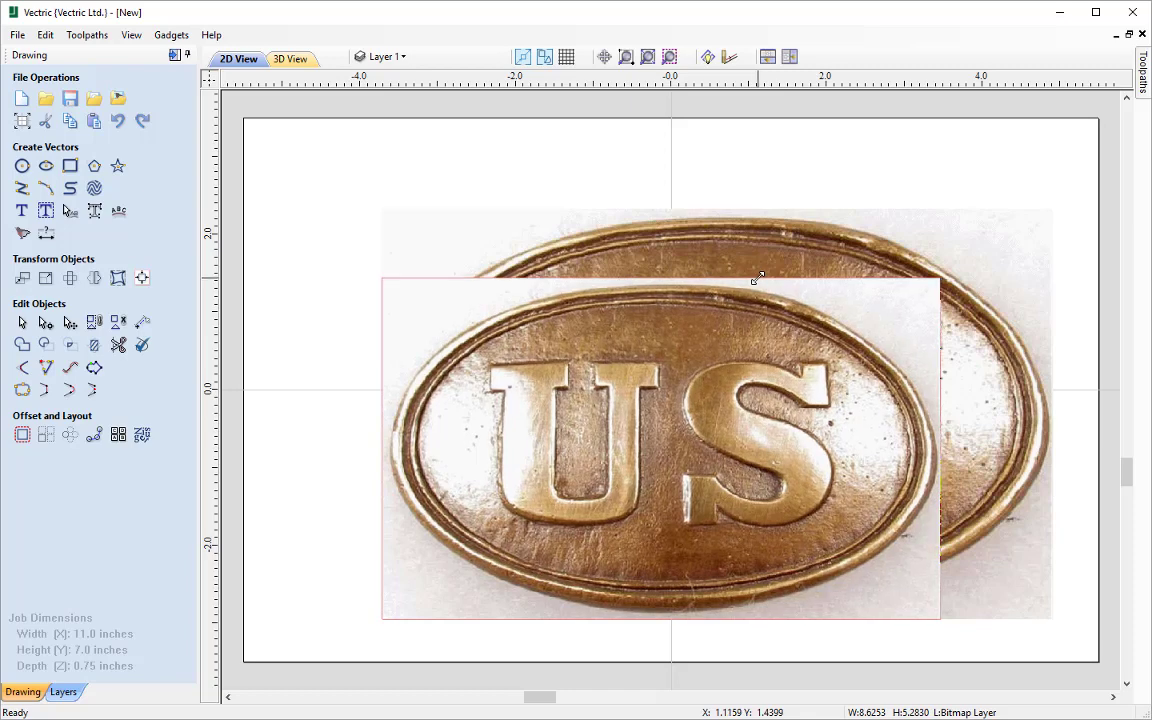
{"action": "left_click_drag", "start_coordinate": [757, 279], "coordinate": [839, 236]}
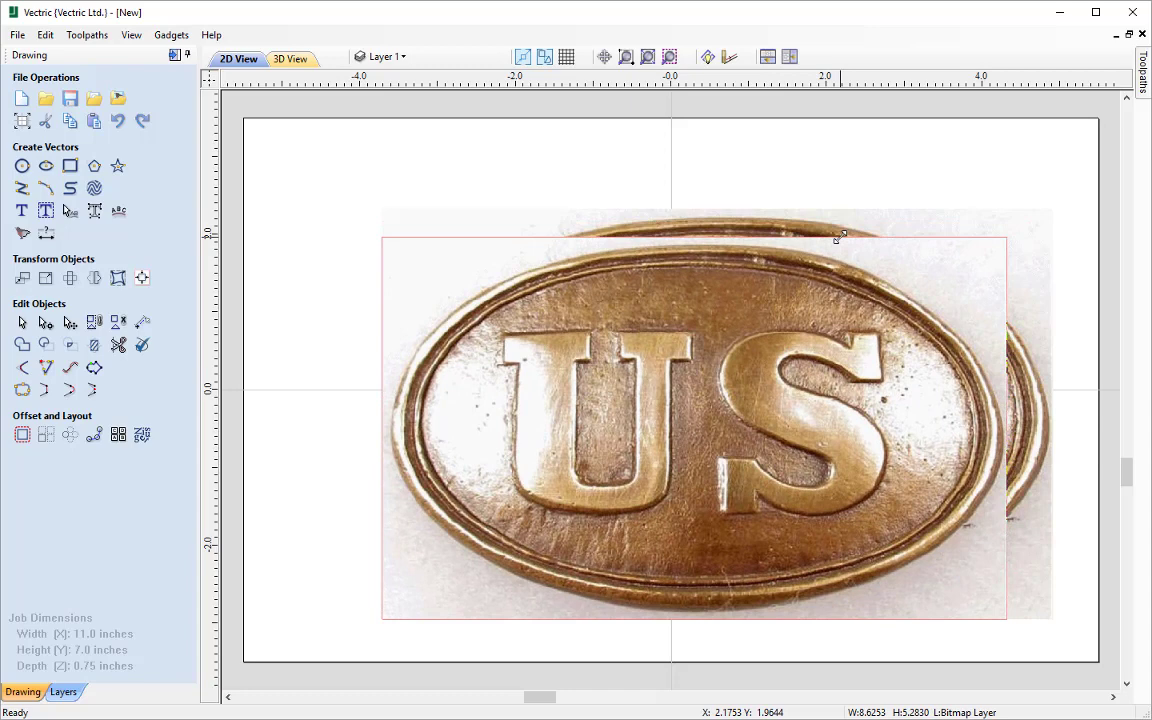
{"action": "left_click_drag", "start_coordinate": [839, 236], "coordinate": [839, 236]}
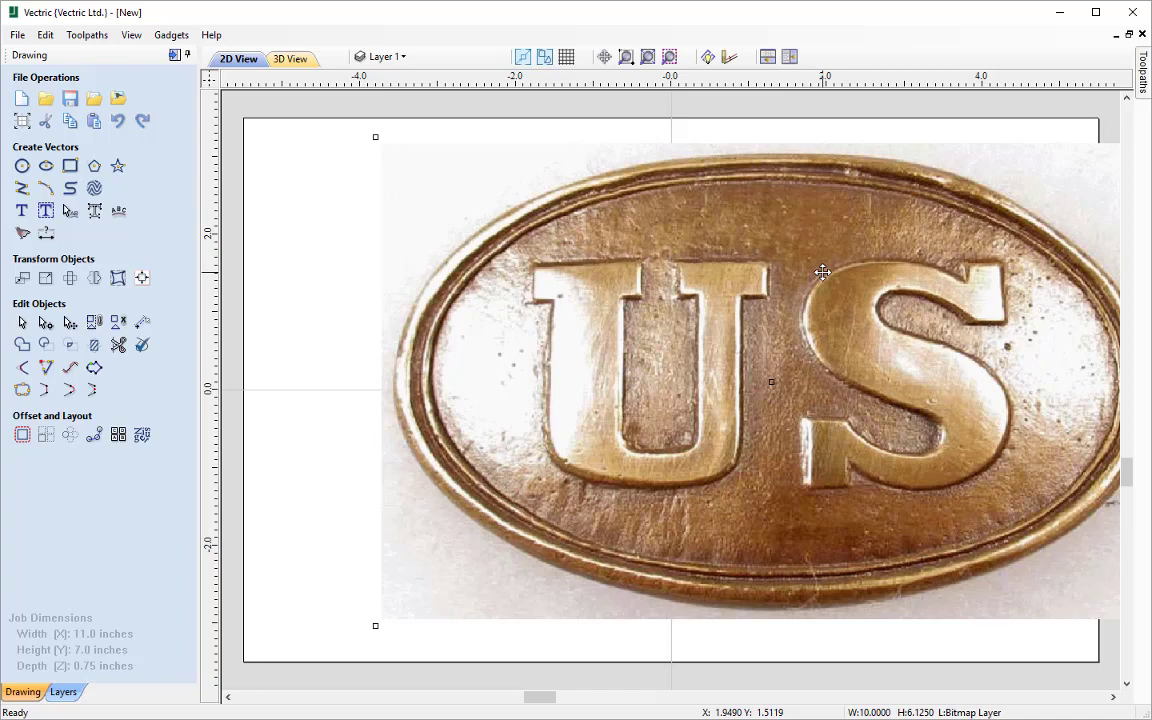
{"action": "key", "text": "F9"}
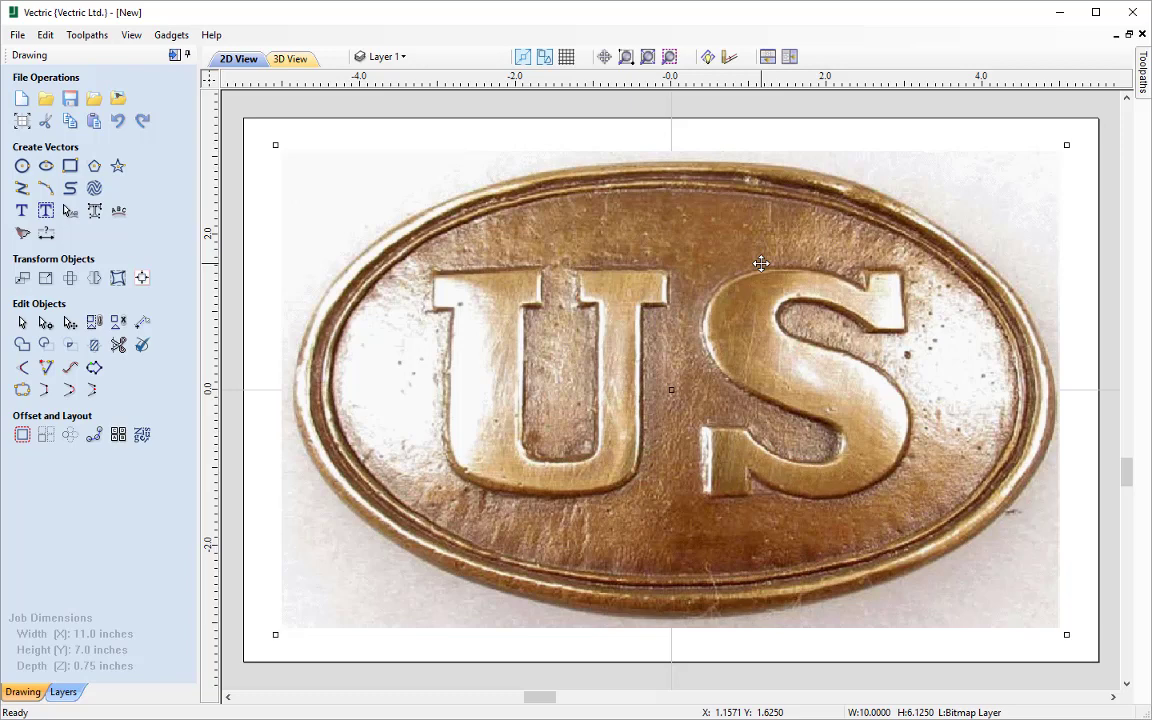
Set up a color trace of the buckle bitmap with 19% bitmap fading and the first six palette colors included
{"action": "left_click", "coordinate": [22, 234]}
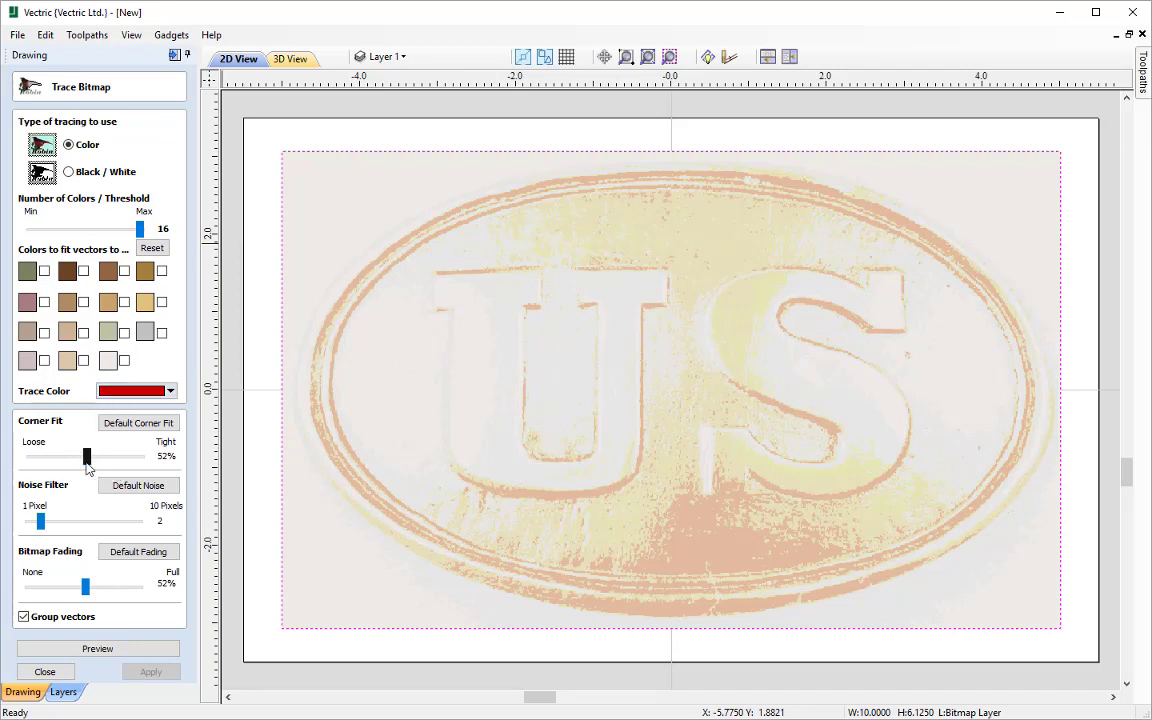
{"action": "left_click_drag", "start_coordinate": [85, 586], "coordinate": [50, 601]}
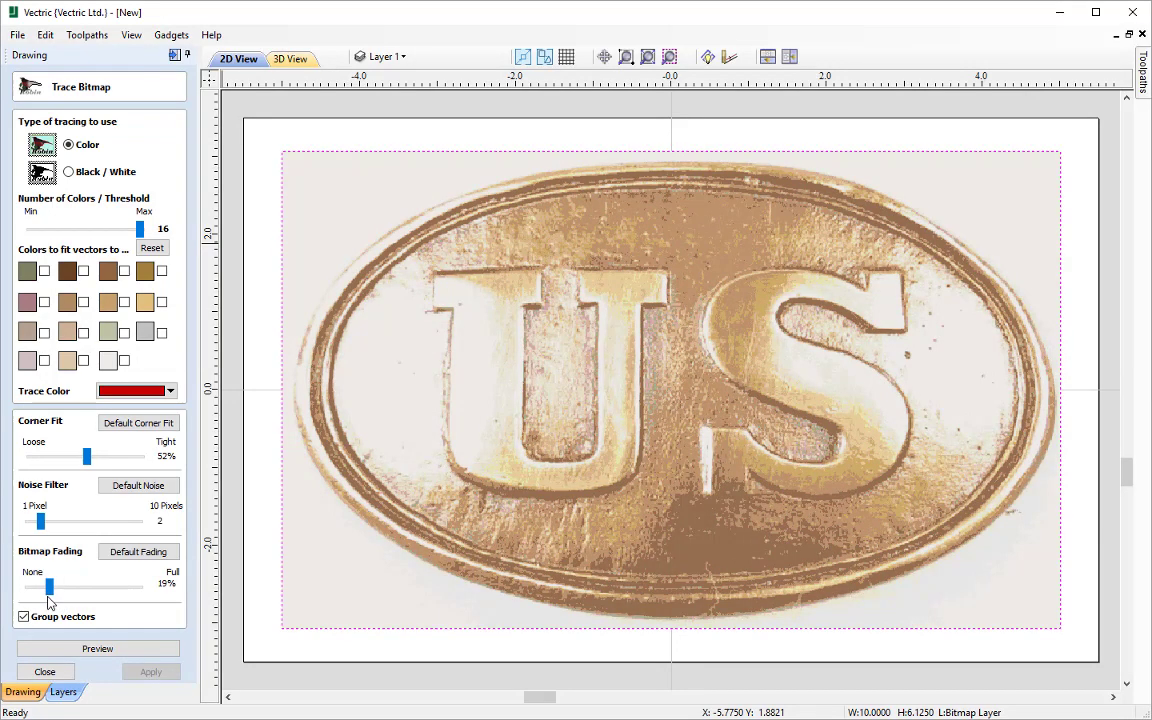
{"action": "left_click", "coordinate": [44, 270]}
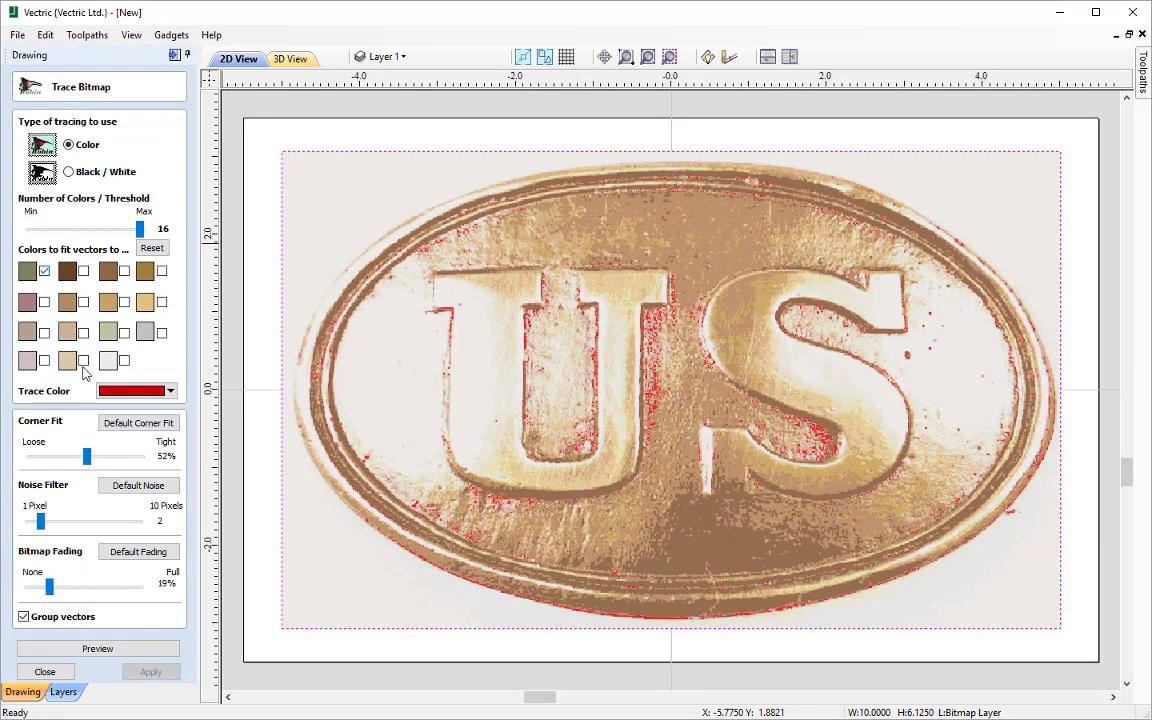
{"action": "left_click", "coordinate": [83, 270]}
{"action": "left_click", "coordinate": [124, 271]}
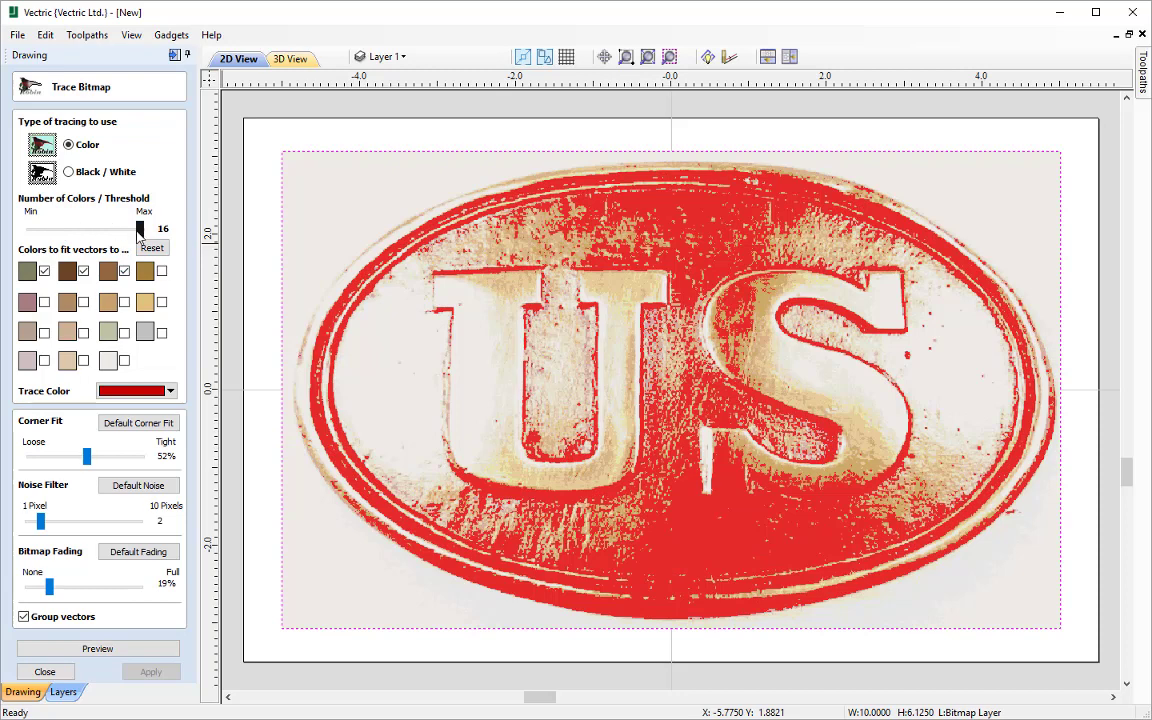
{"action": "left_click", "coordinate": [161, 271]}
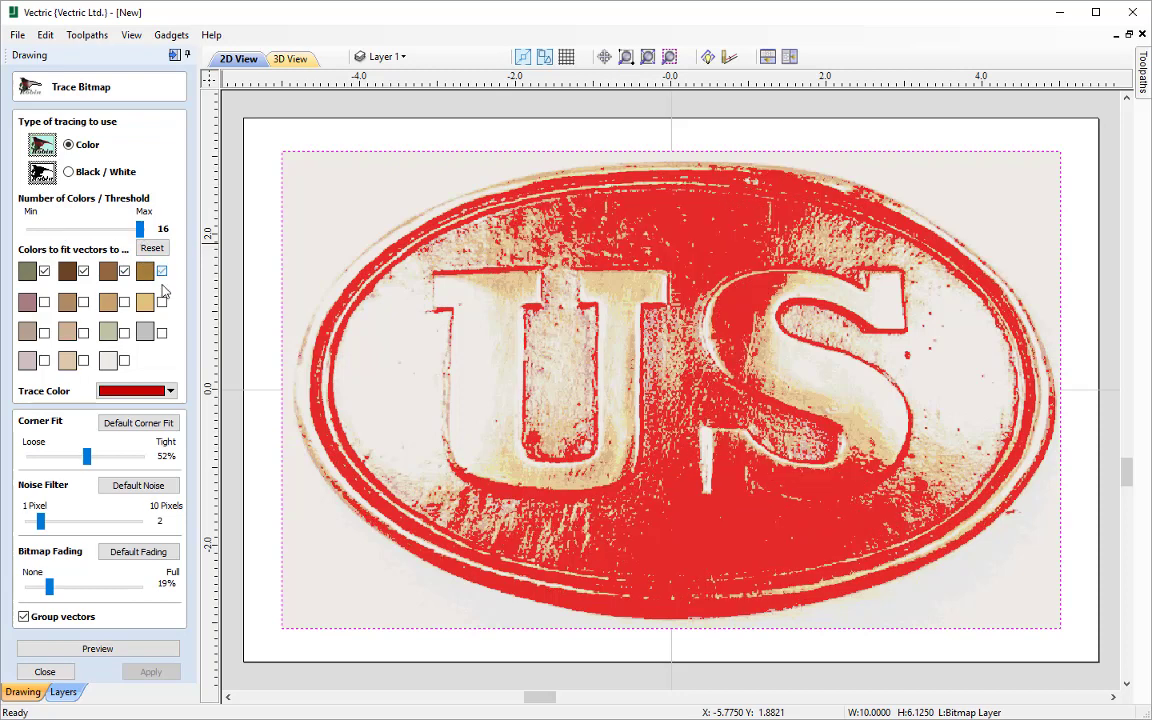
{"action": "left_click", "coordinate": [44, 302]}
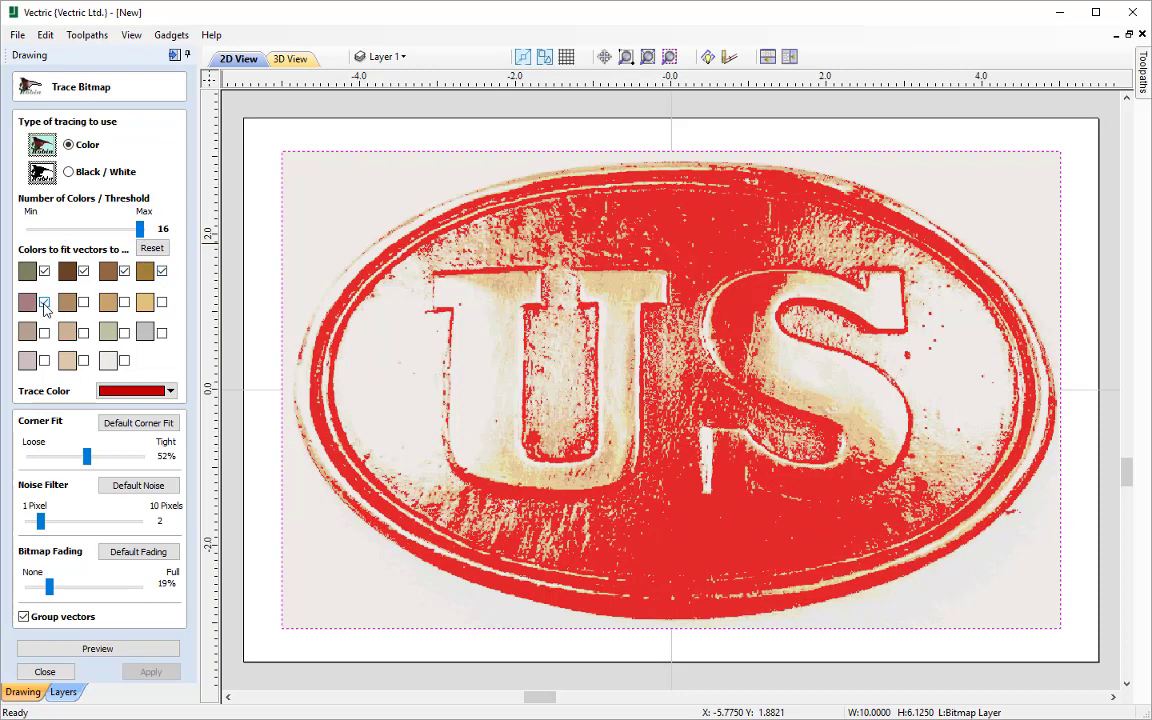
{"action": "left_click", "coordinate": [83, 302]}
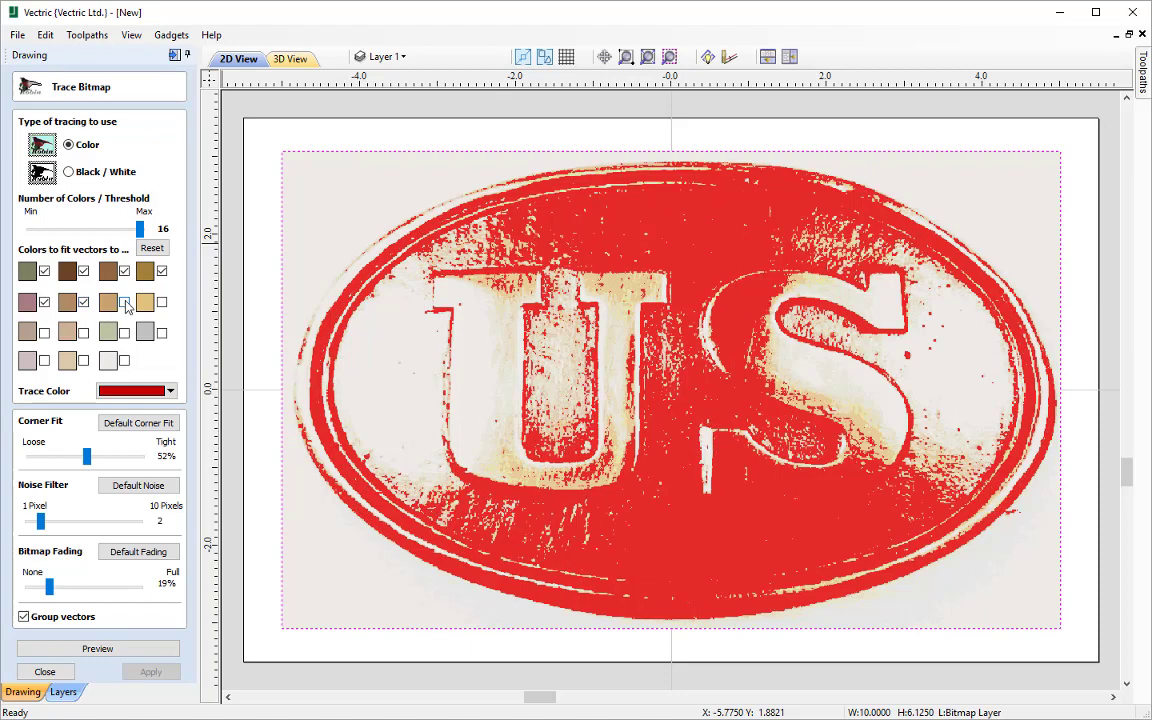
Reduce the trace colors to only grey-green and dark brown, and preview the traced vectors
{"action": "left_click", "coordinate": [124, 302]}
{"action": "left_click", "coordinate": [124, 302]}
{"action": "left_click", "coordinate": [83, 302]}
{"action": "left_click", "coordinate": [44, 302]}
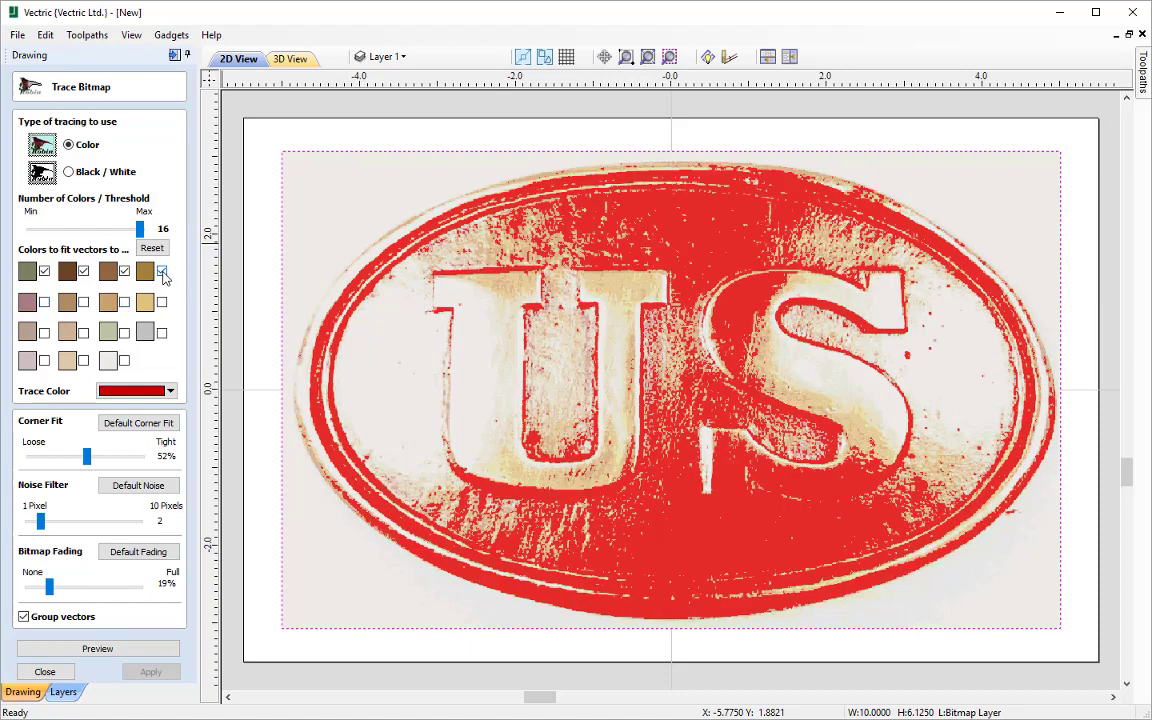
{"action": "left_click", "coordinate": [161, 271]}
{"action": "left_click", "coordinate": [124, 271]}
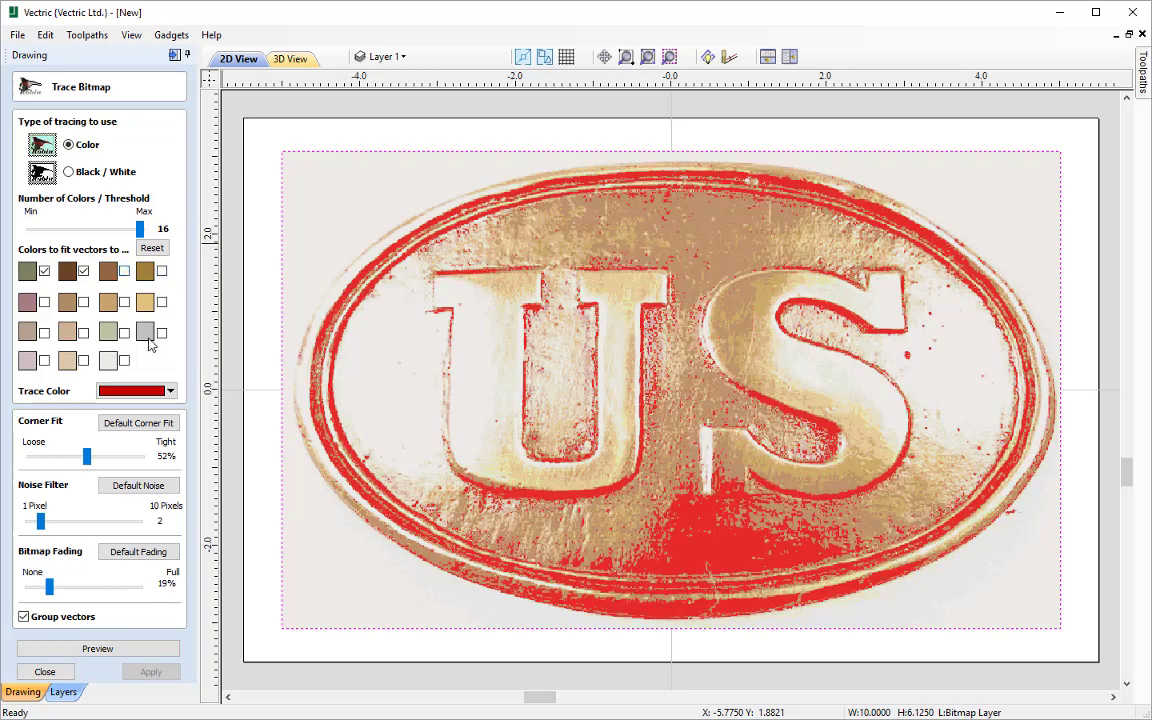
{"action": "left_click", "coordinate": [83, 271]}
{"action": "left_click", "coordinate": [83, 271]}
{"action": "left_click", "coordinate": [106, 649]}
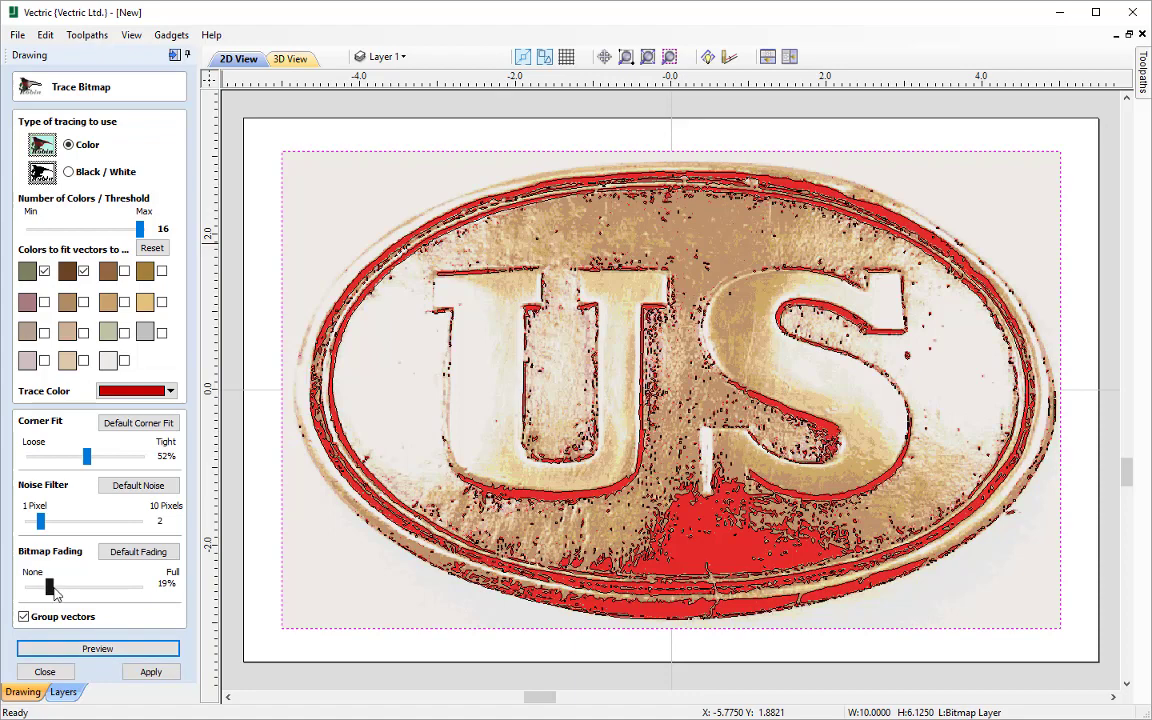
Inspect the previewed trace with bitmap fading at 100% and at 0%, and exit bitmap tracing without applying it
{"action": "mouse_move", "coordinate": [49, 587]}
{"action": "left_mouse_down"}
{"action": "mouse_move", "coordinate": [104, 588]}
{"action": "mouse_move", "coordinate": [163, 534]}
{"action": "left_mouse_up"}
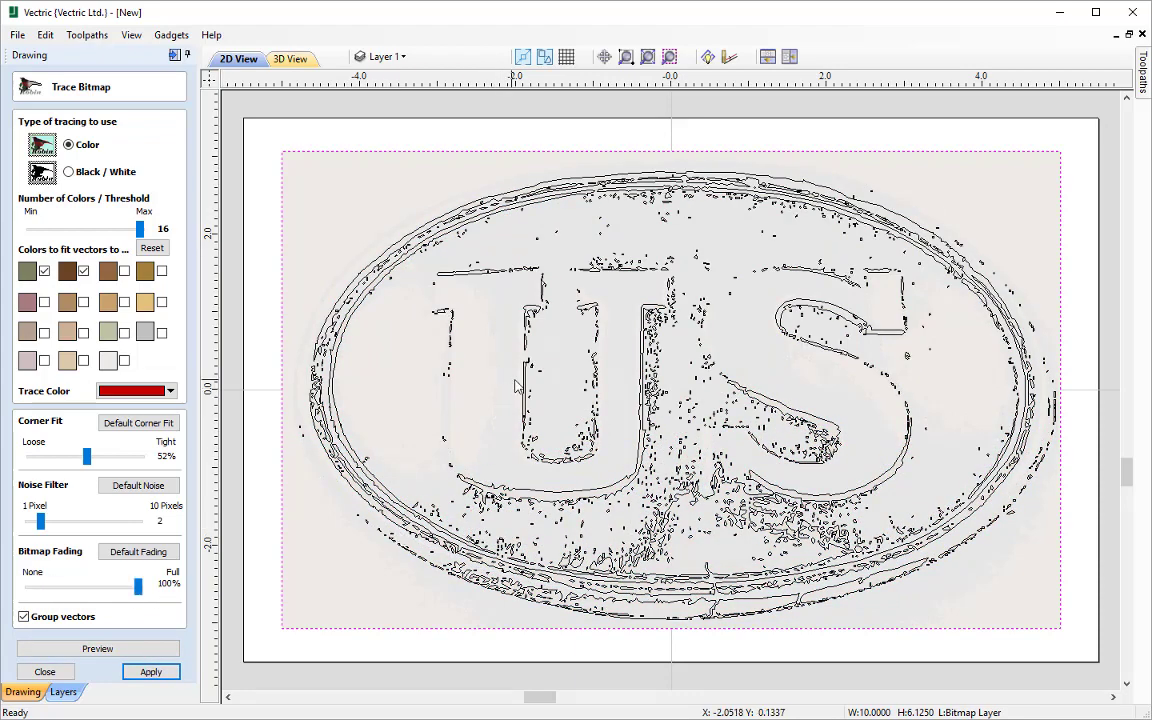
{"action": "scroll", "coordinate": [538, 408], "scroll_direction": "up", "scroll_amount": 4}
{"action": "scroll", "coordinate": [538, 408], "scroll_direction": "down", "scroll_amount": 4}
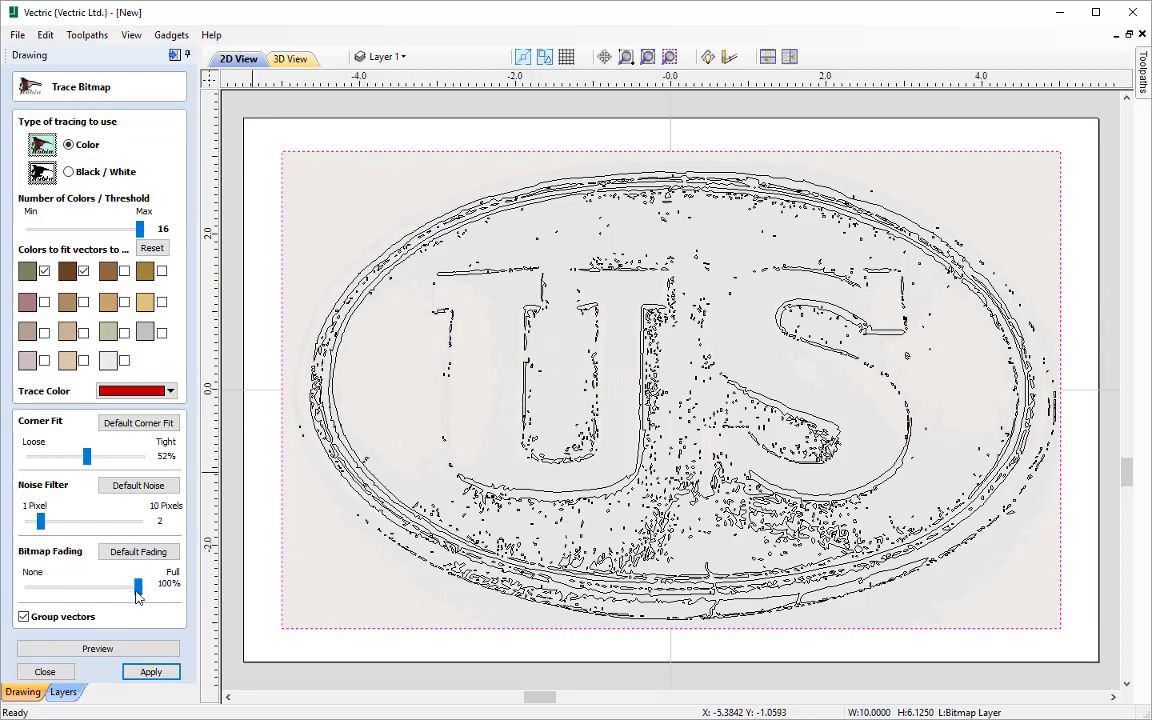
{"action": "left_click_drag", "start_coordinate": [138, 586], "coordinate": [10, 586]}
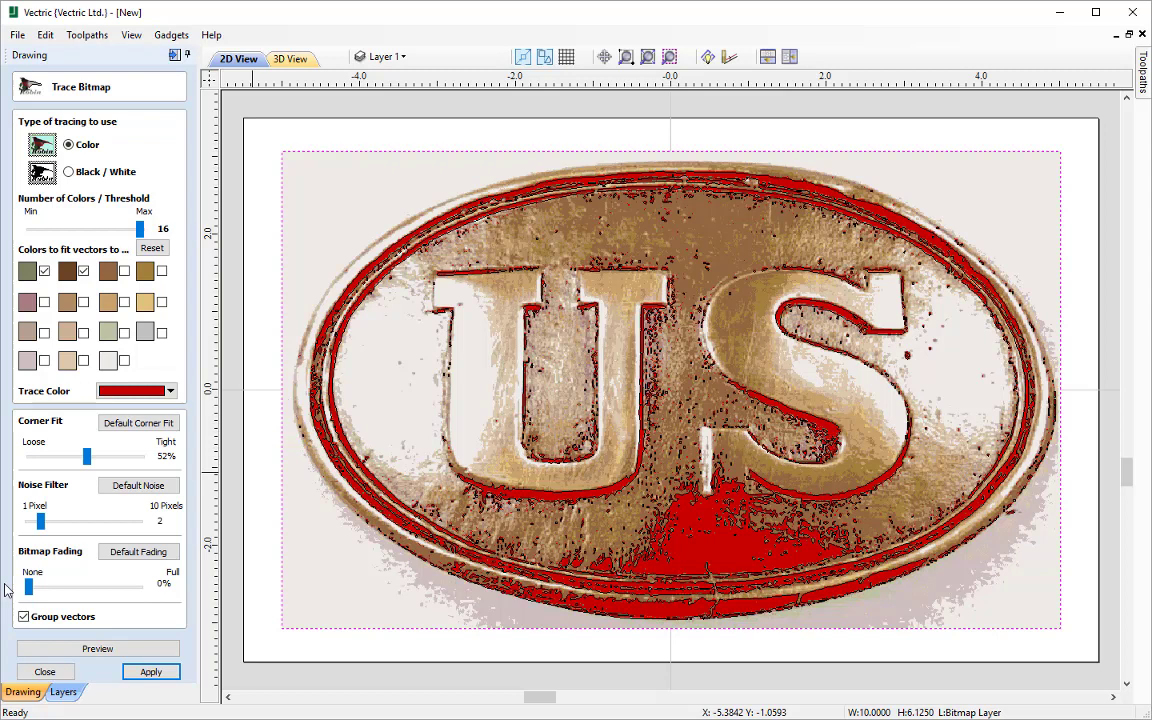
{"action": "left_click", "coordinate": [45, 671]}
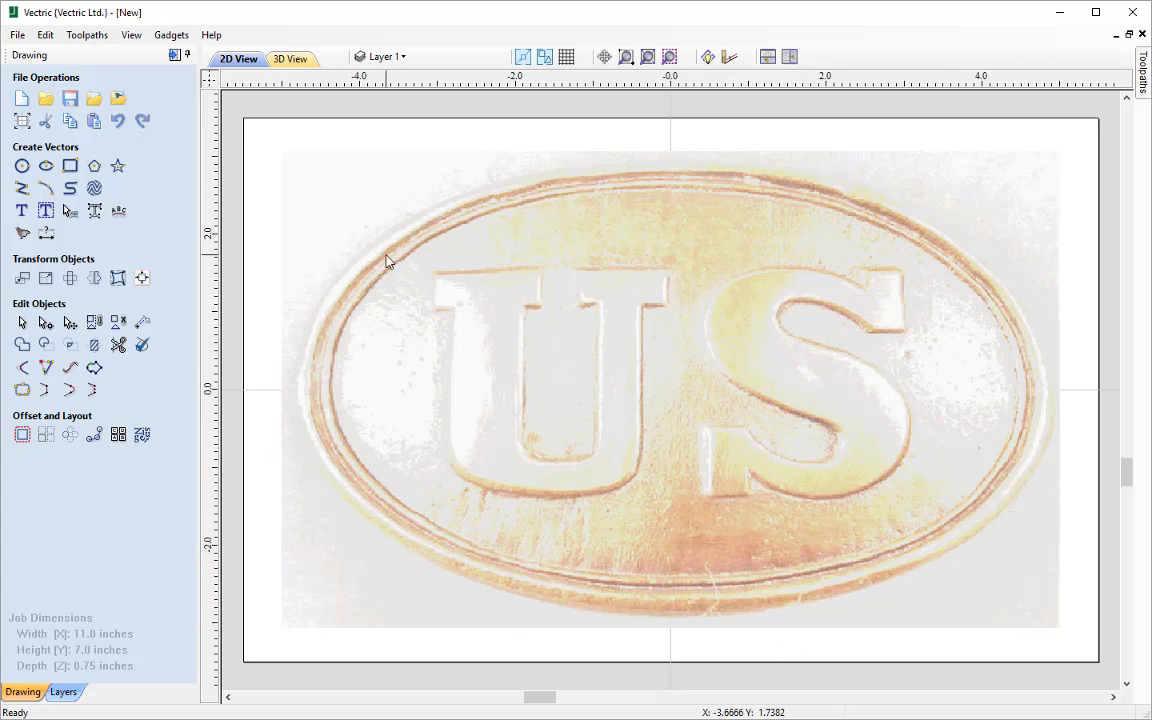
Draw an ellipse 9.8 inches wide and 5.9 inches high, centred on the job origin, over the buckle's outer rim
{"action": "left_click", "coordinate": [44, 167]}
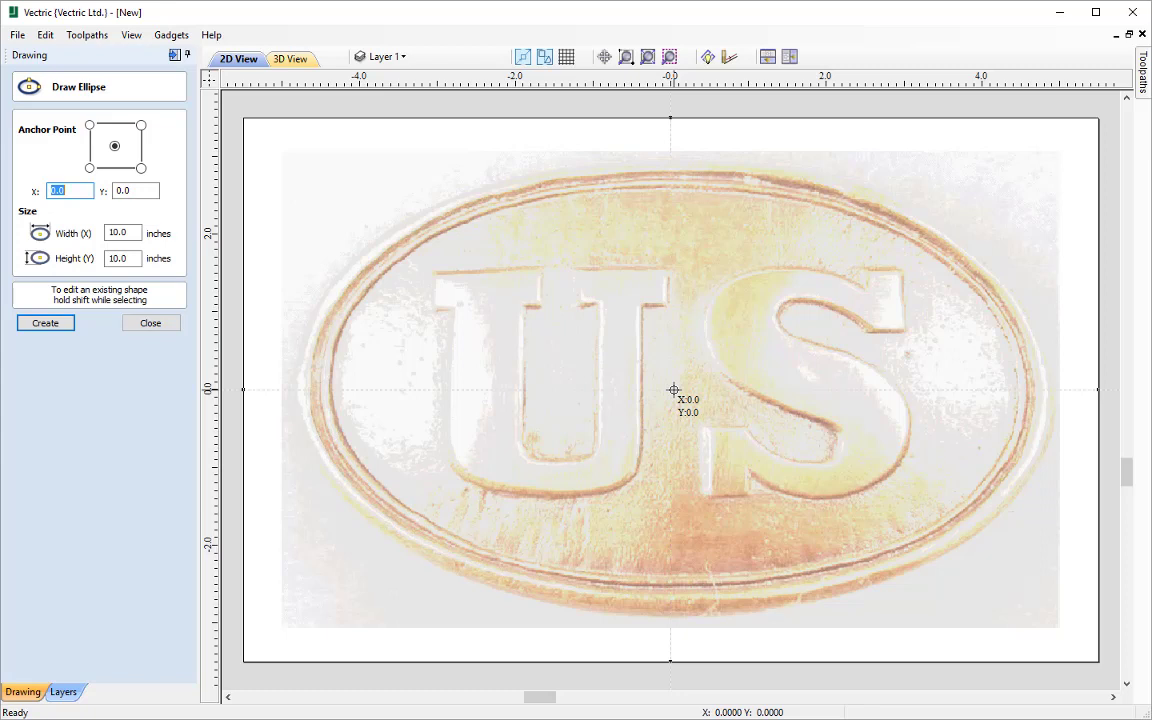
{"action": "left_click_drag", "start_coordinate": [673, 390], "coordinate": [297, 169]}
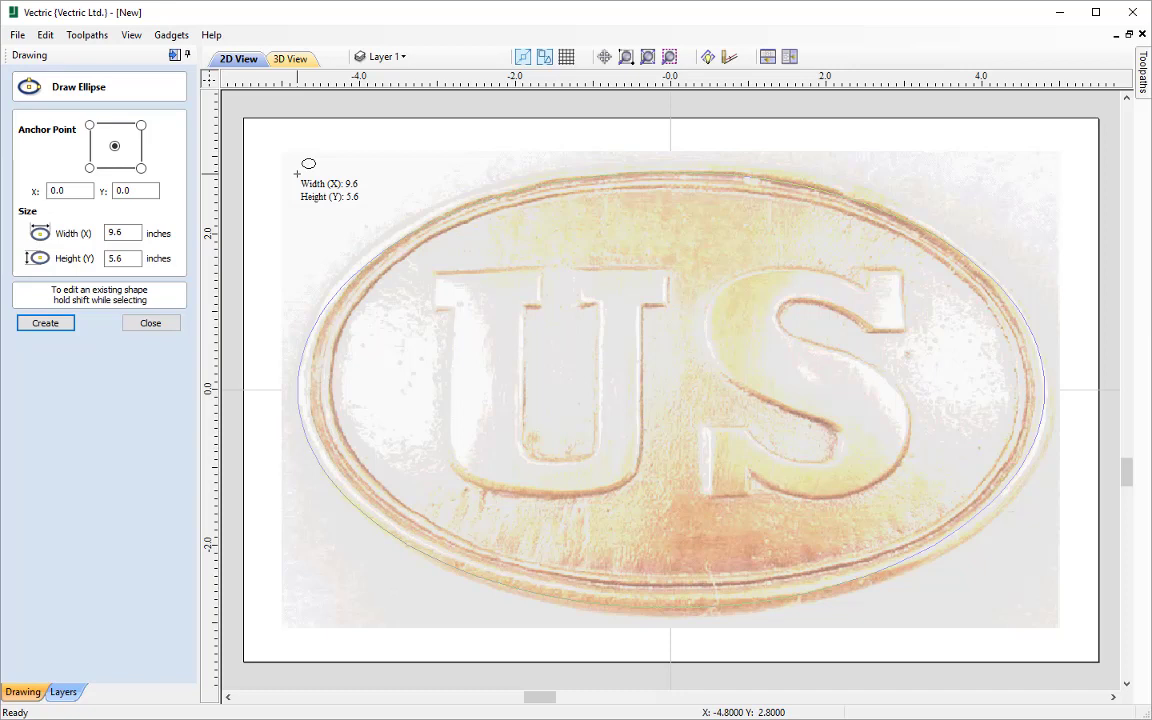
{"action": "type", "text": "9.8"}
{"action": "type", "text": ",5.9"}
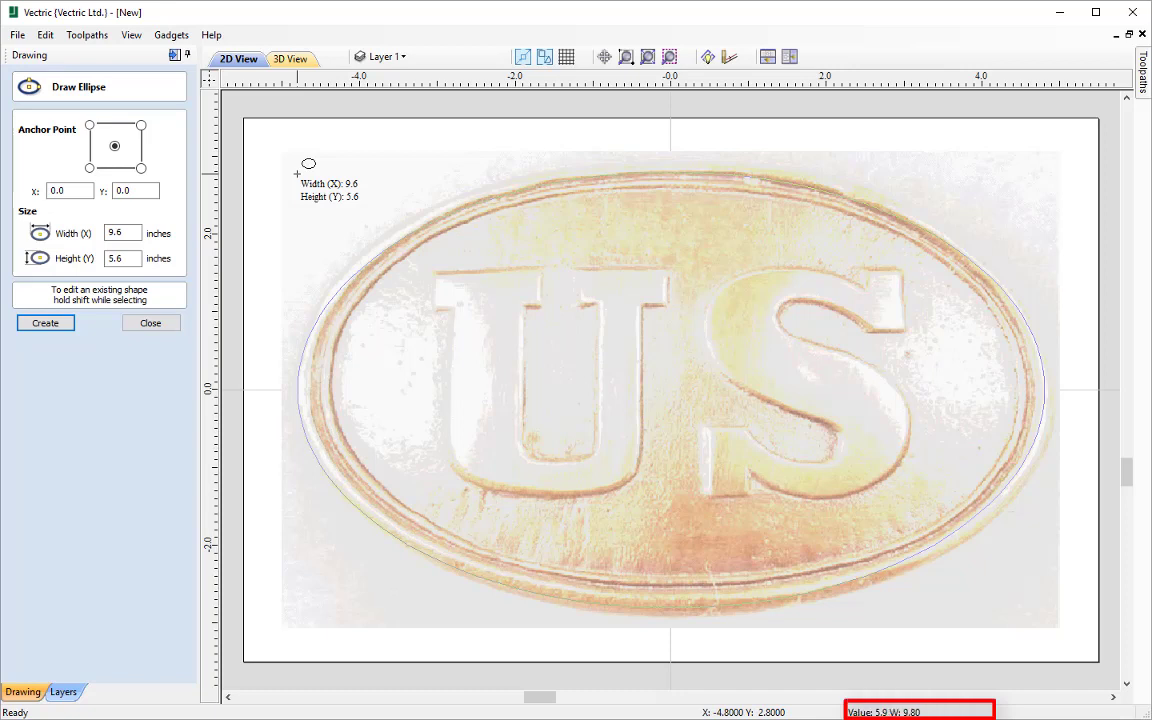
{"action": "key", "text": "Return"}
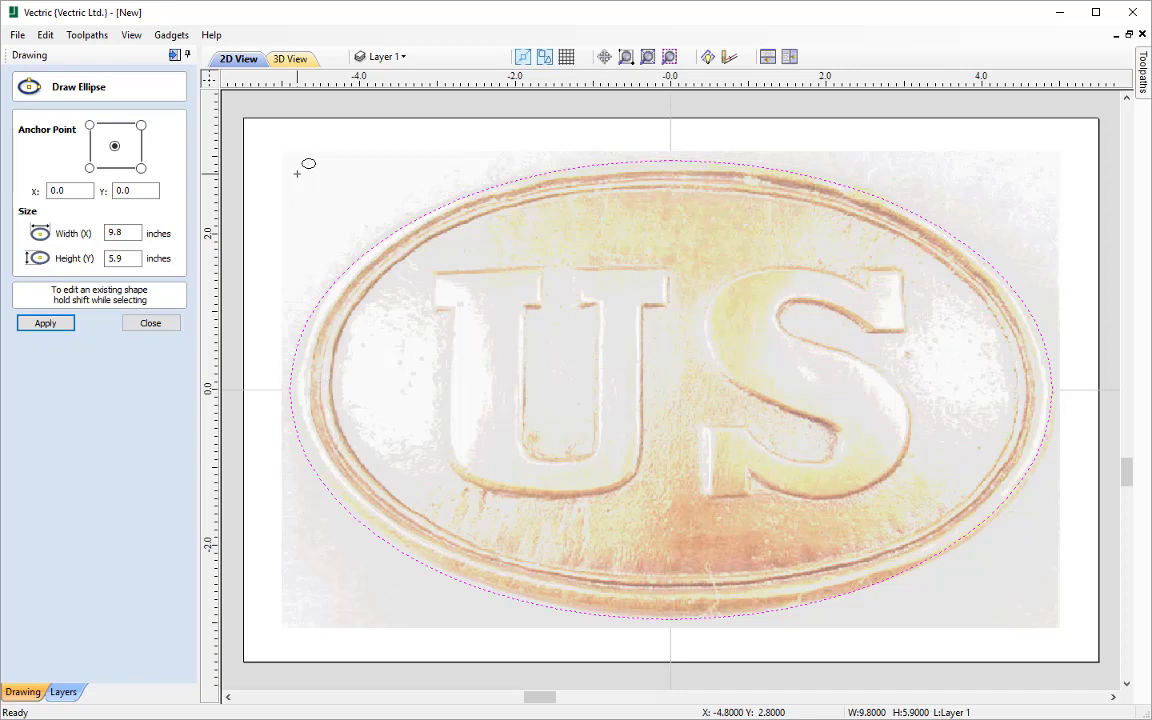
{"action": "left_click", "coordinate": [152, 324]}
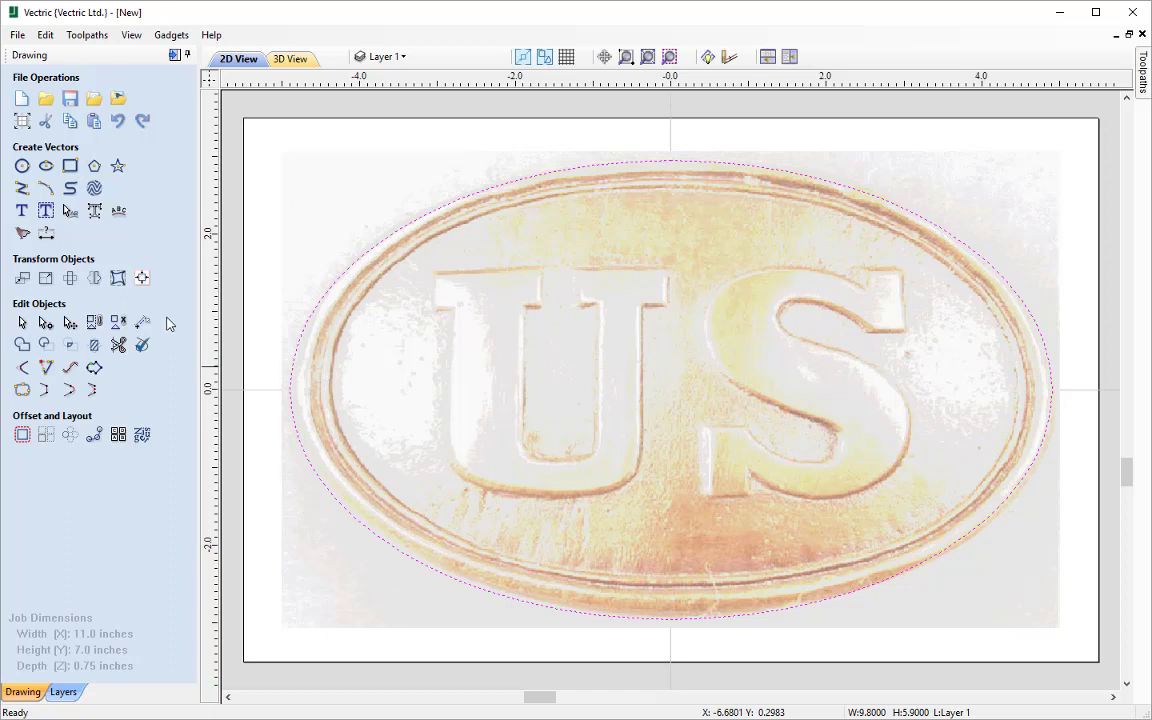
Add horizontal guide lines at the letters' top and serif edges and vertical ones at the U's outer serif and stem, and hide all guides
{"action": "left_click_drag", "start_coordinate": [790, 82], "coordinate": [788, 269]}
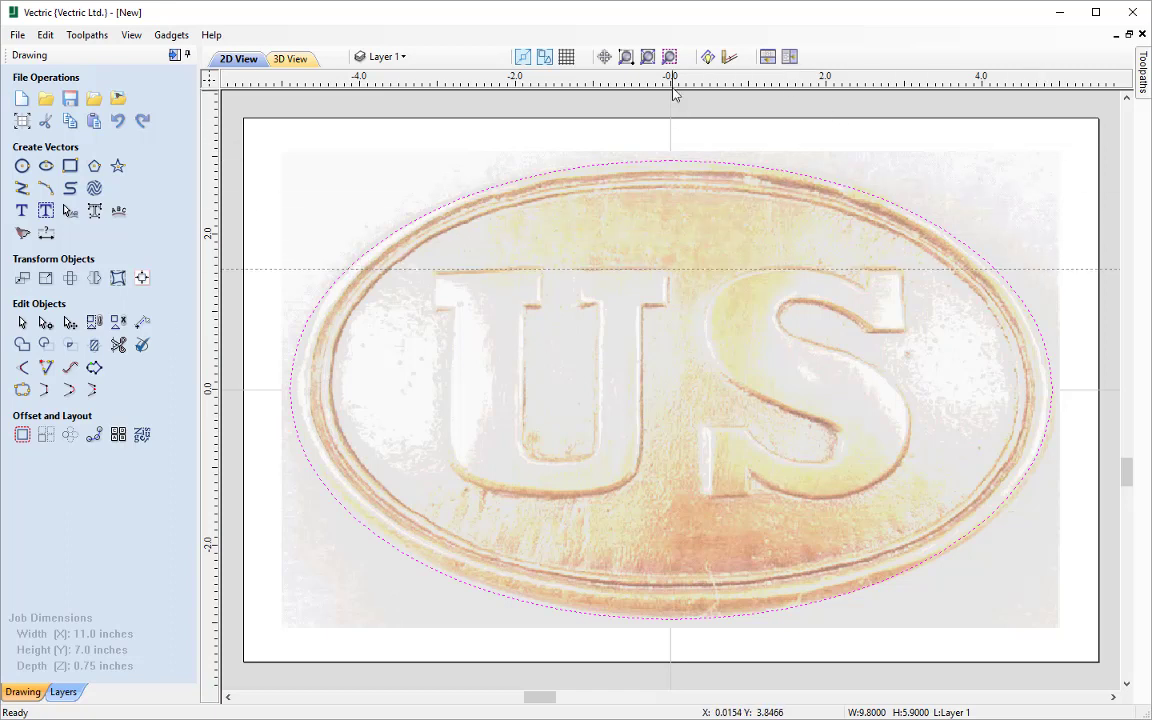
{"action": "left_click_drag", "start_coordinate": [672, 91], "coordinate": [643, 304]}
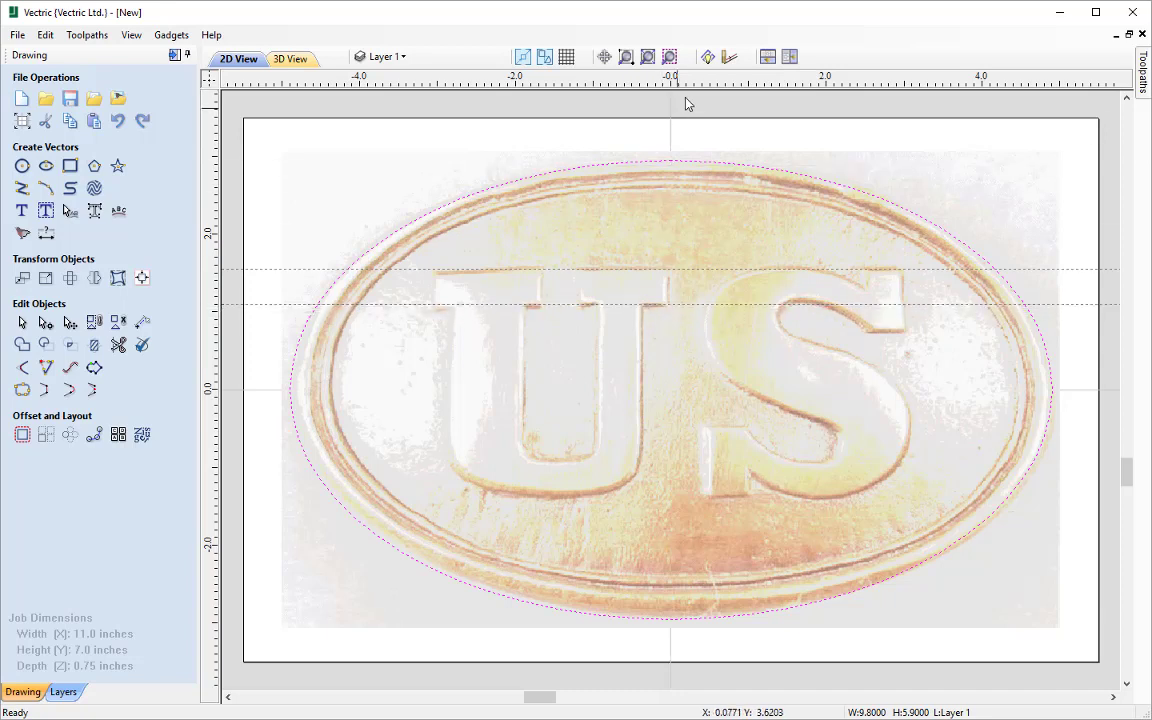
{"action": "left_click_drag", "start_coordinate": [745, 279], "coordinate": [866, 289]}
{"action": "left_click_drag", "start_coordinate": [730, 90], "coordinate": [873, 333]}
{"action": "left_click_drag", "start_coordinate": [208, 228], "coordinate": [434, 291]}
{"action": "left_click_drag", "start_coordinate": [216, 319], "coordinate": [453, 319]}
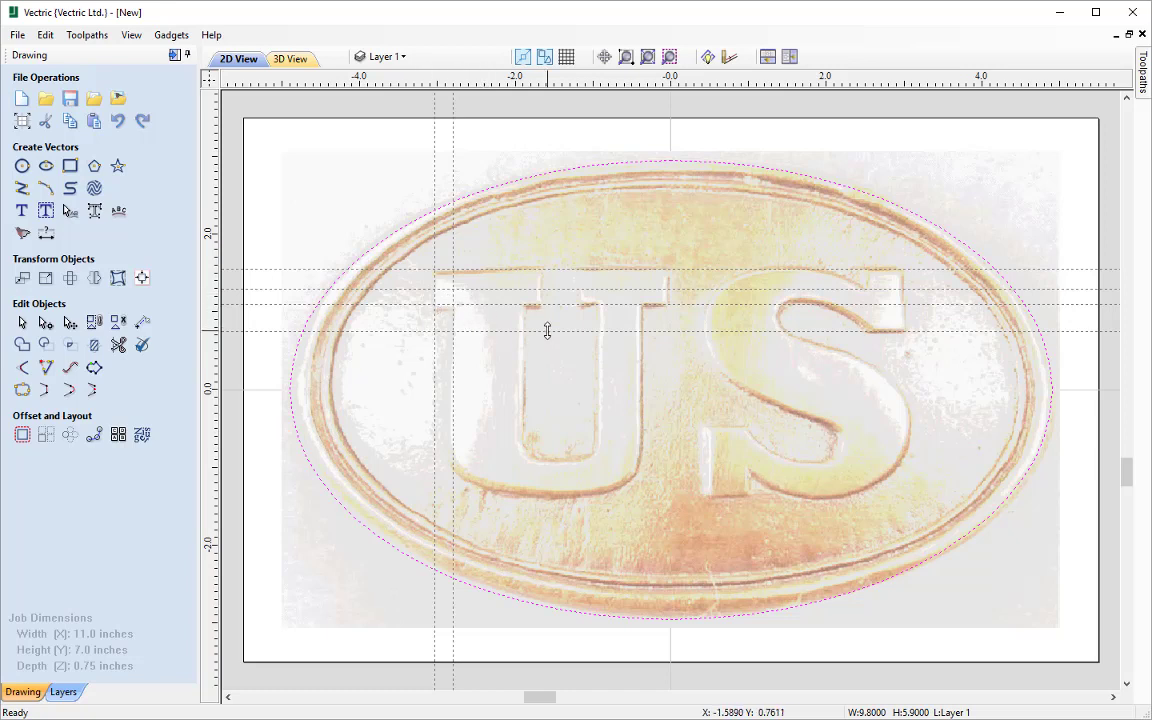
{"action": "left_click", "coordinate": [207, 85]}
Set the buckle bitmap's fading when not selected to 46%
{"action": "left_click", "coordinate": [618, 311]}
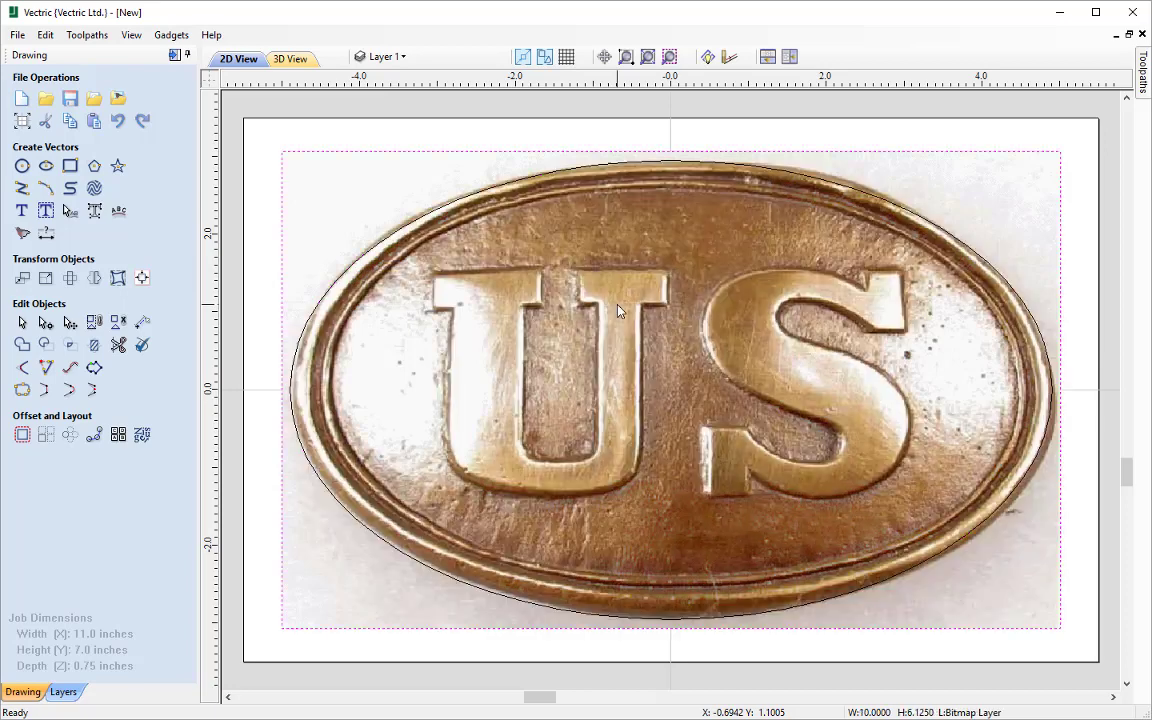
{"action": "right_click", "coordinate": [618, 311]}
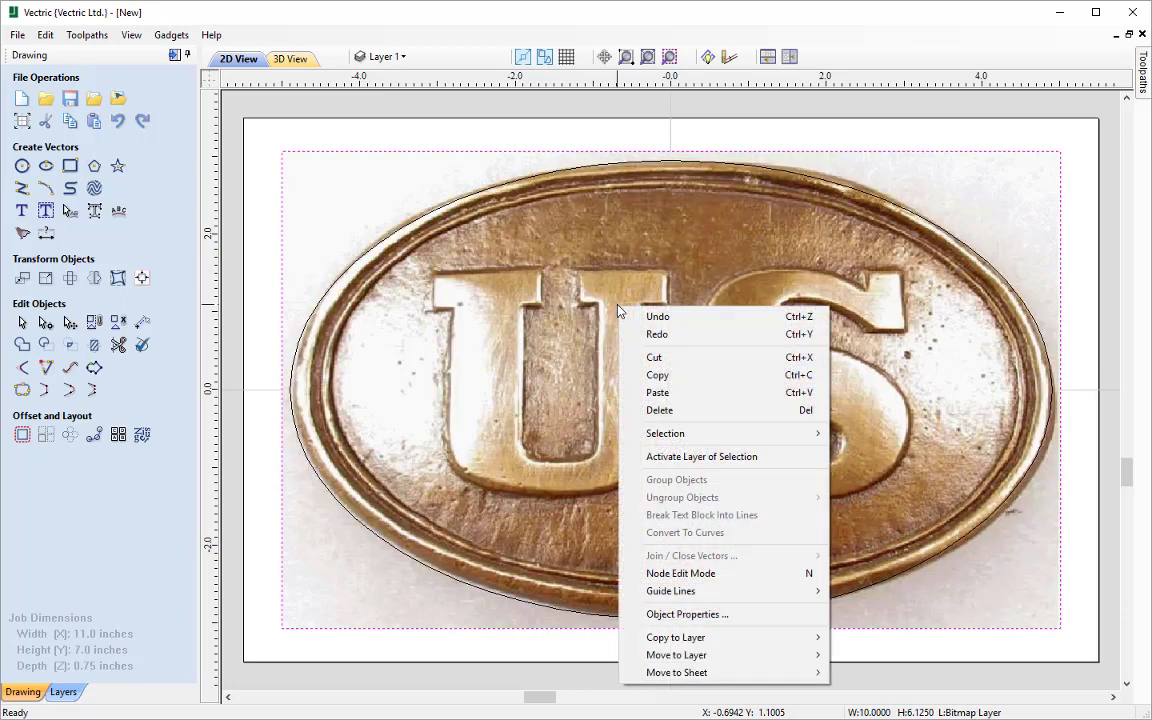
{"action": "left_click", "coordinate": [724, 616]}
{"action": "mouse_move", "coordinate": [560, 365]}
{"action": "left_mouse_down"}
{"action": "mouse_move", "coordinate": [597, 370]}
{"action": "mouse_move", "coordinate": [493, 378]}
{"action": "mouse_move", "coordinate": [558, 380]}
{"action": "left_mouse_up"}
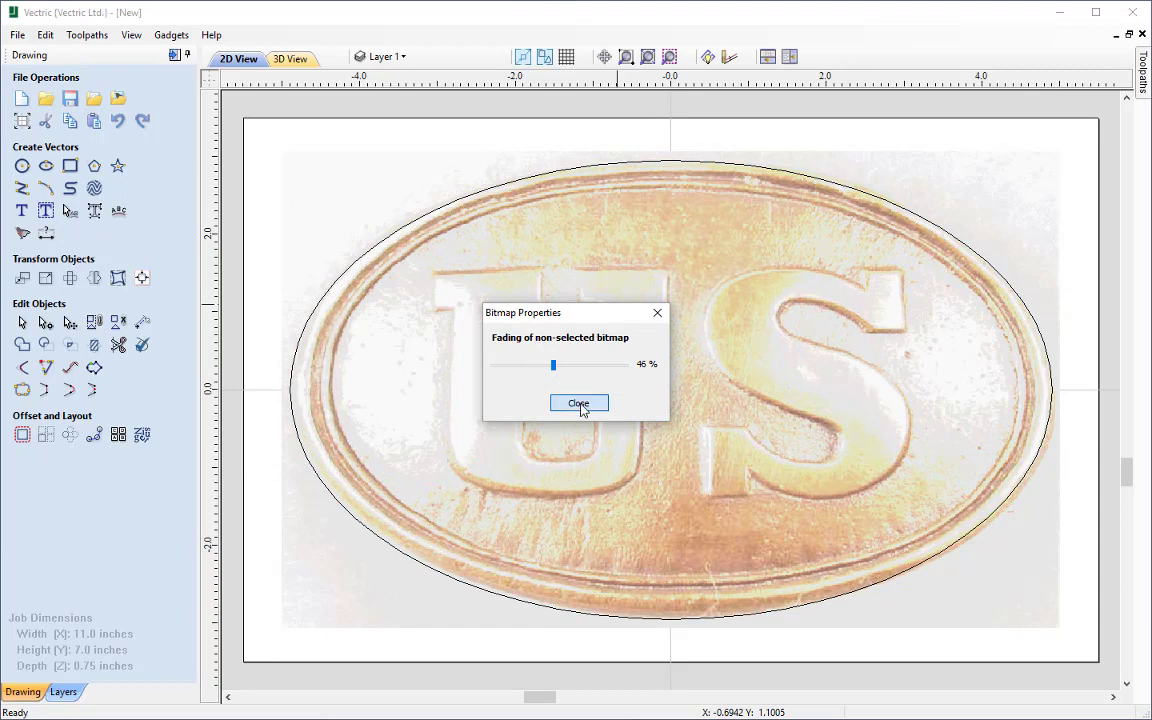
{"action": "left_click", "coordinate": [578, 403]}
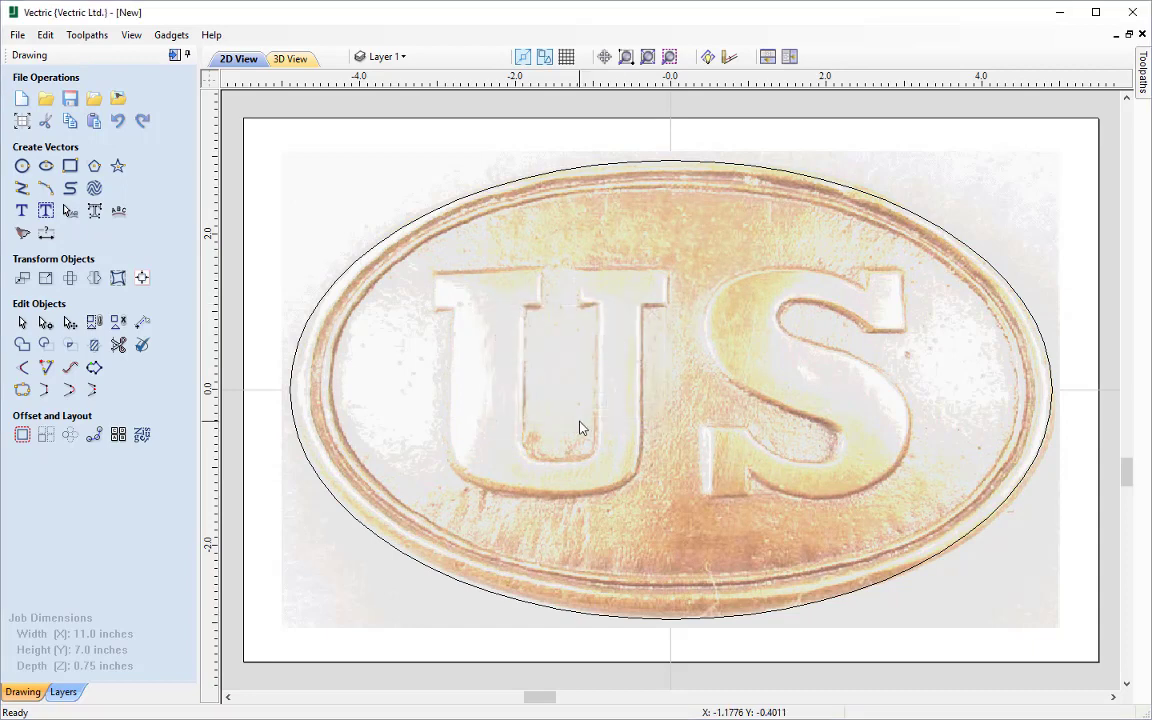
Begin a polyline at the U's left serif and trace the inner edge, with a 1.6 inch side, a 0.4 inch base and 0.5 inch diagonals
{"action": "left_click", "coordinate": [20, 190]}
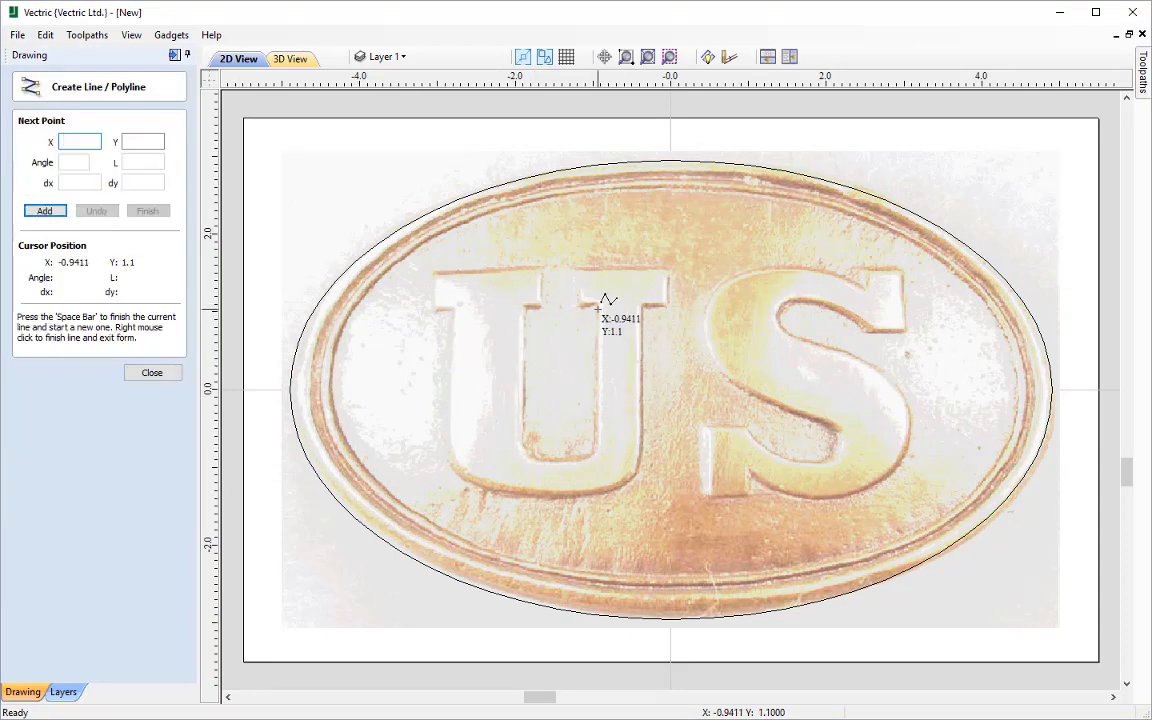
{"action": "left_click", "coordinate": [541, 268]}
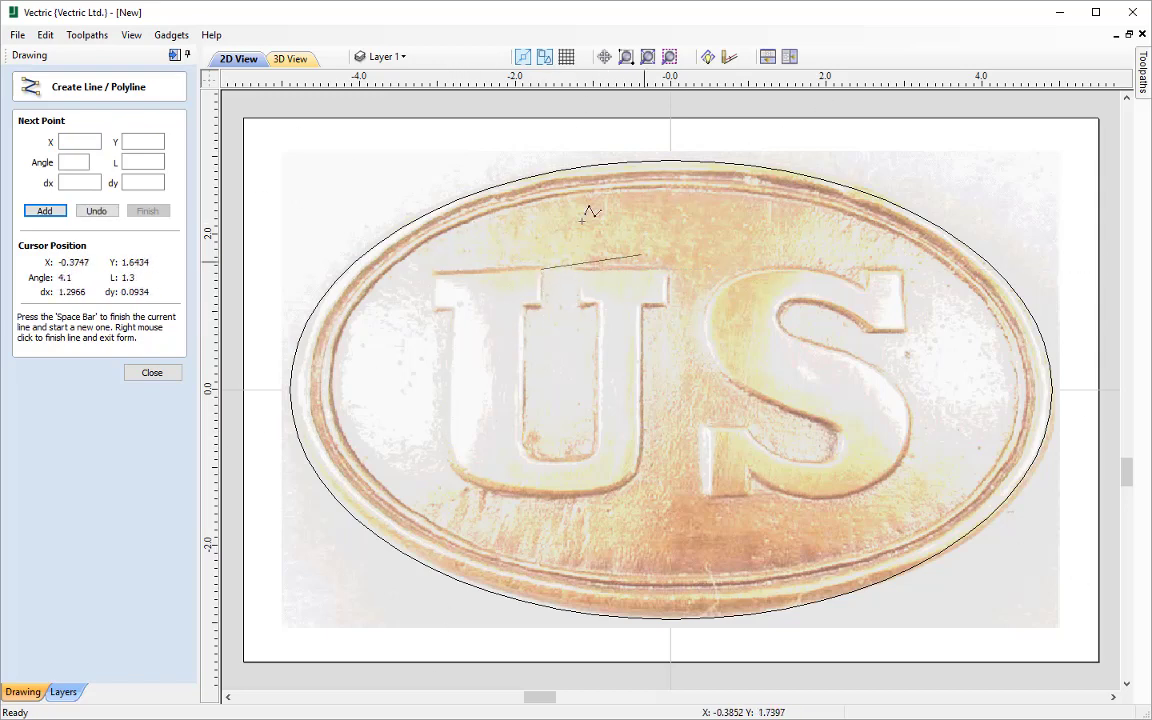
{"action": "left_click", "coordinate": [540, 307]}
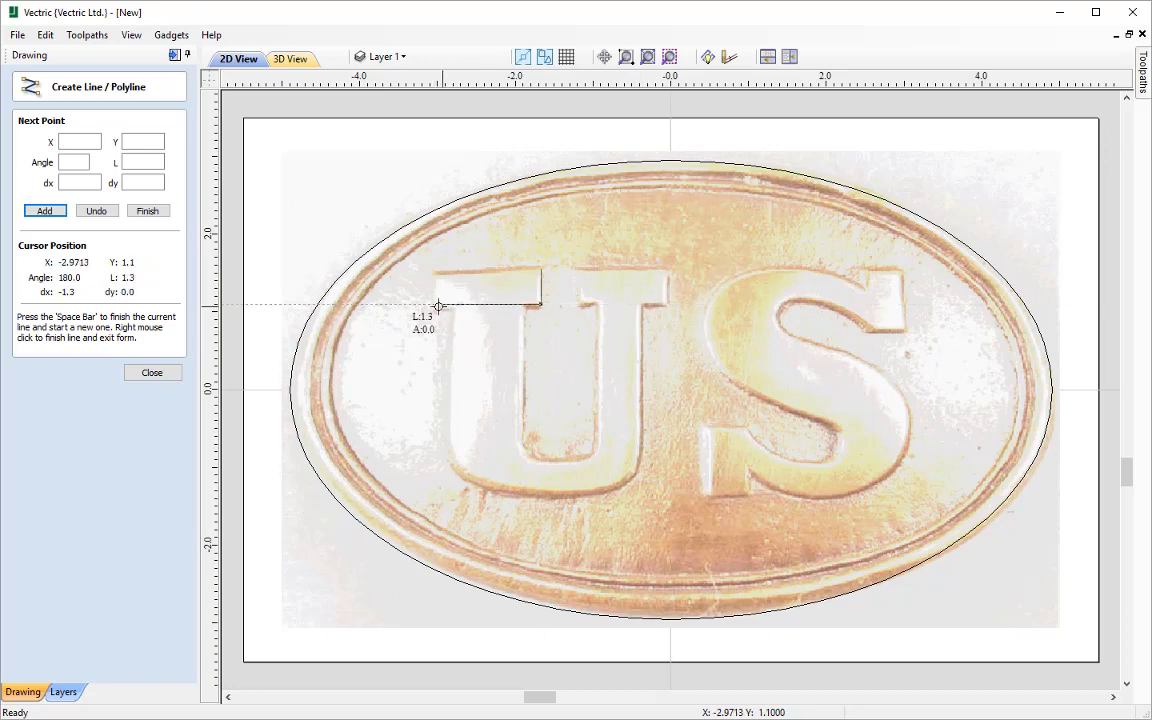
{"action": "left_click", "coordinate": [523, 303]}
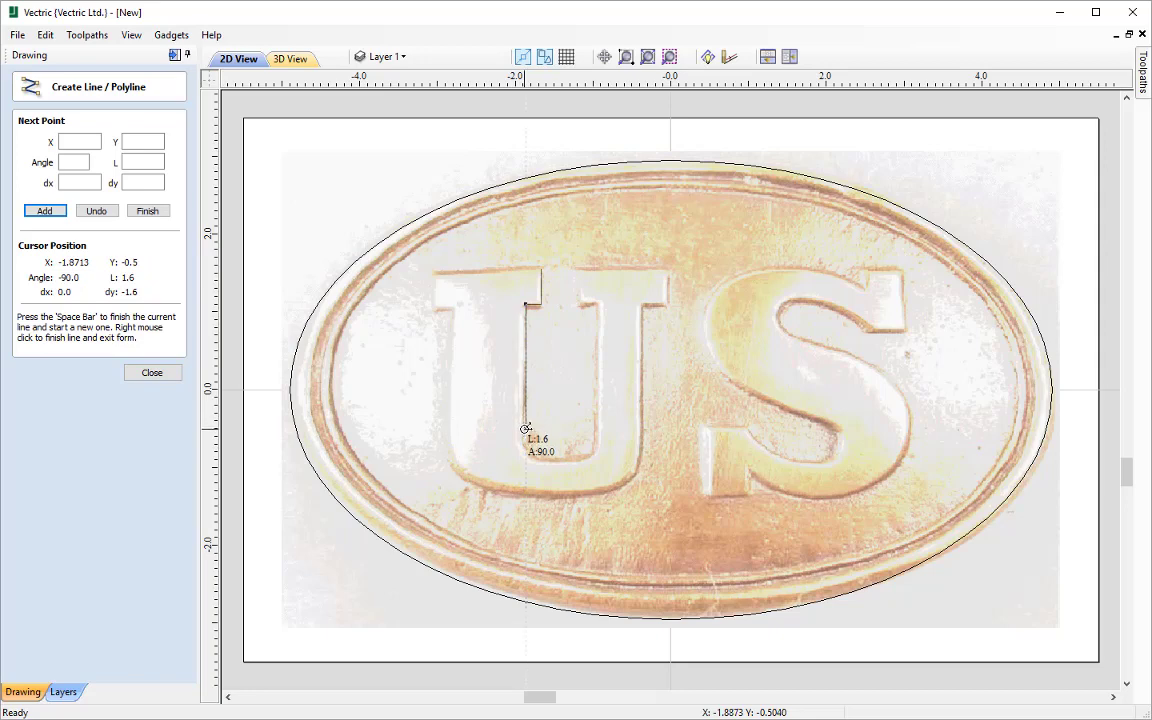
{"action": "left_click", "coordinate": [525, 428]}
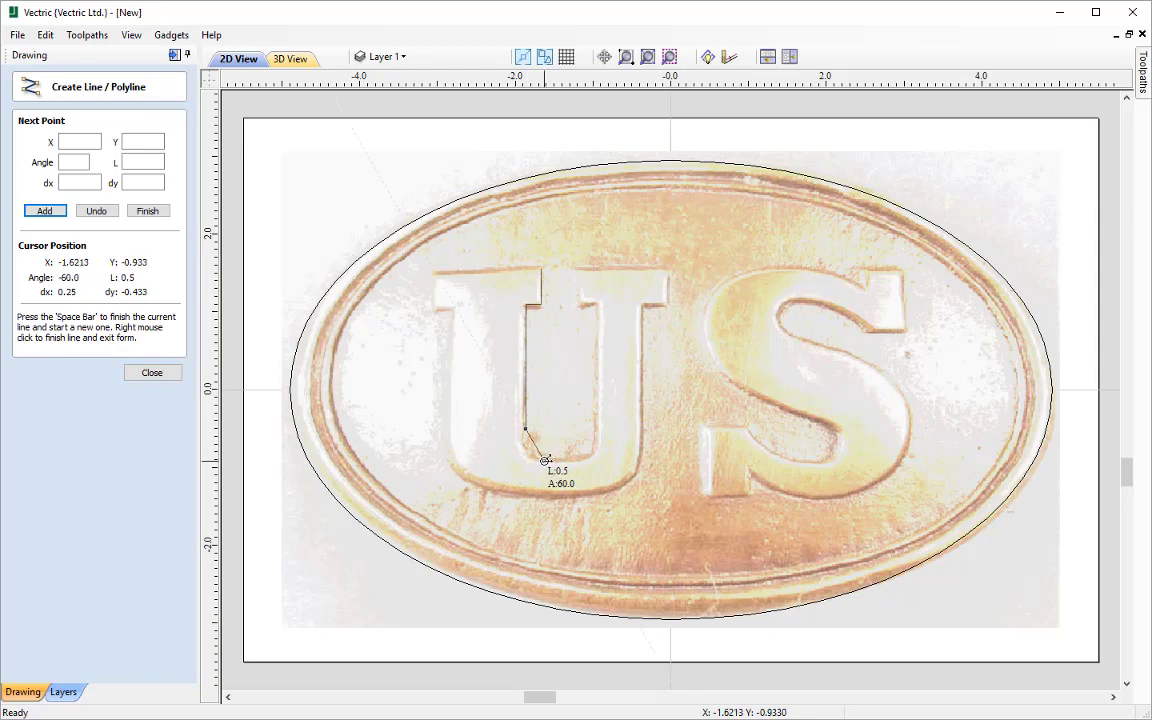
{"action": "left_click", "coordinate": [544, 460]}
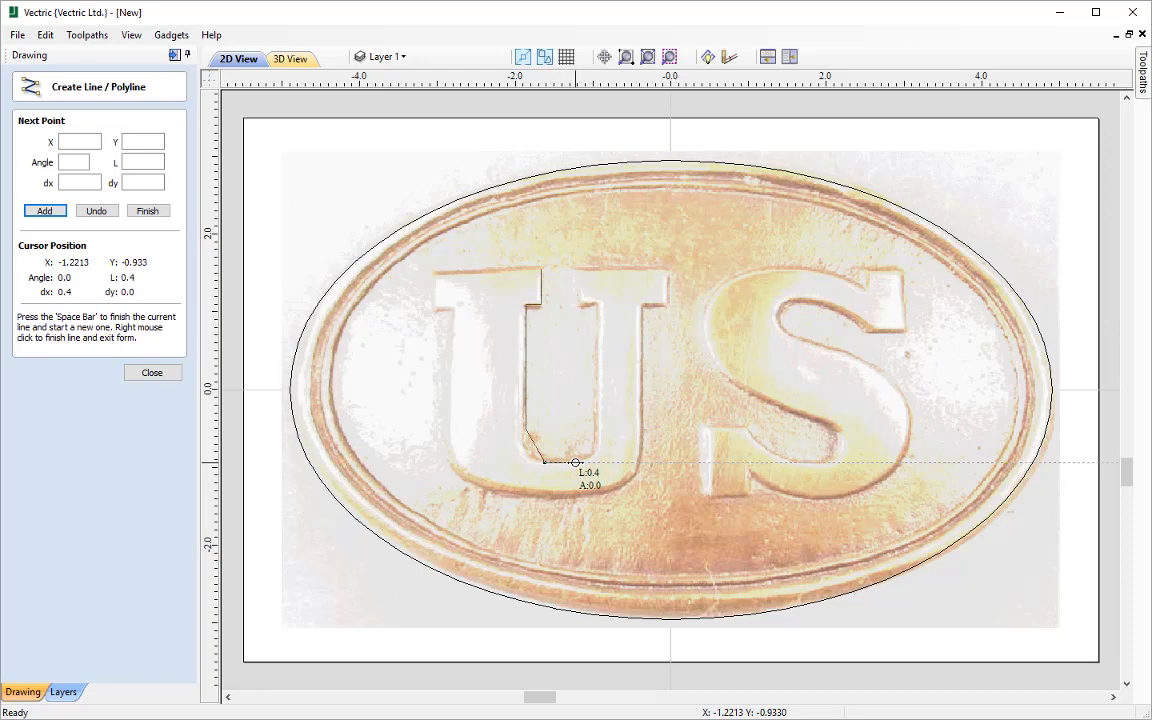
{"action": "left_click", "coordinate": [578, 461]}
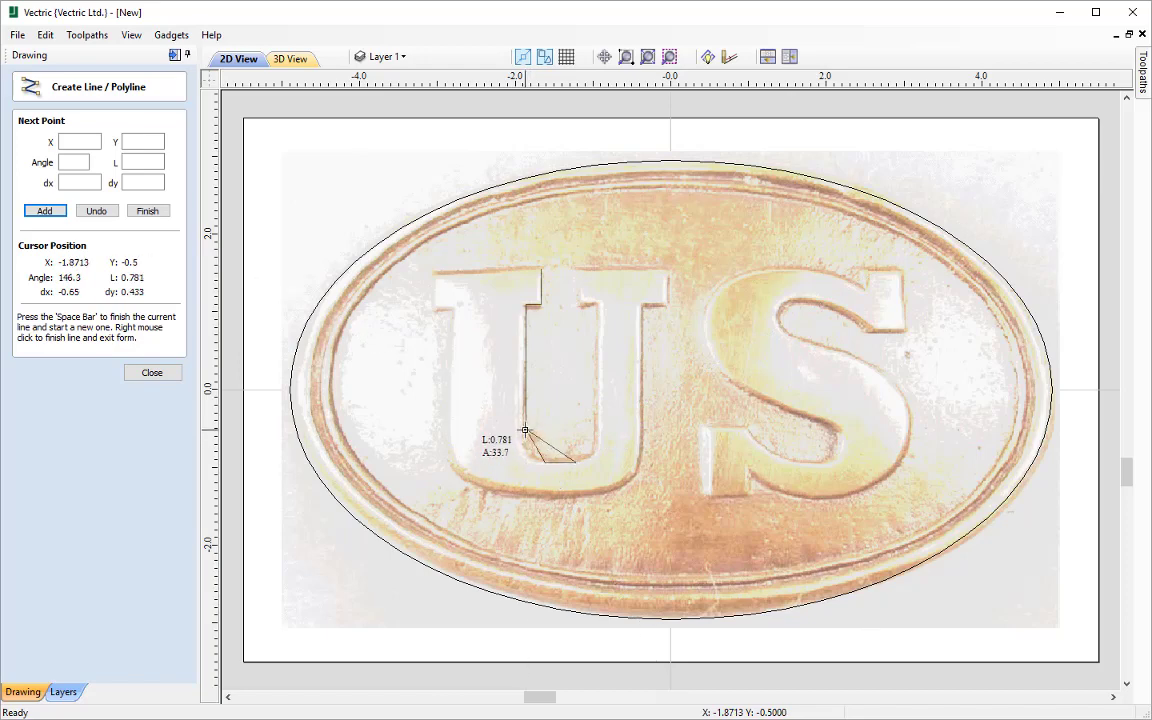
{"action": "left_click", "coordinate": [596, 430]}
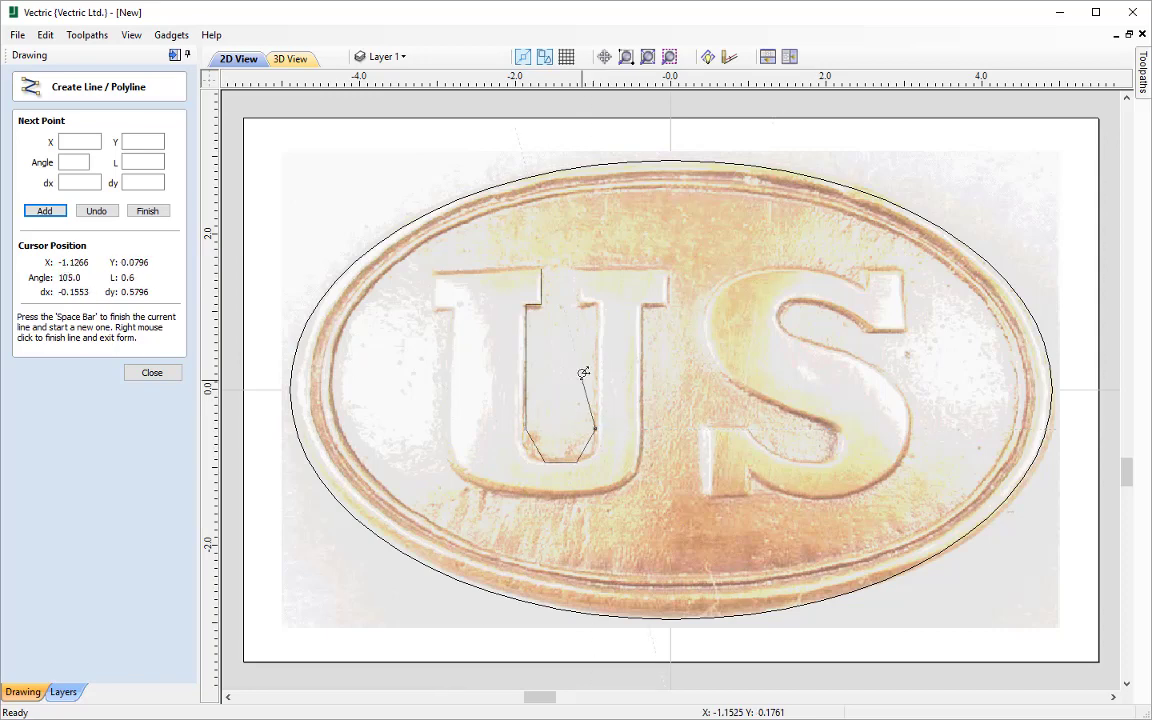
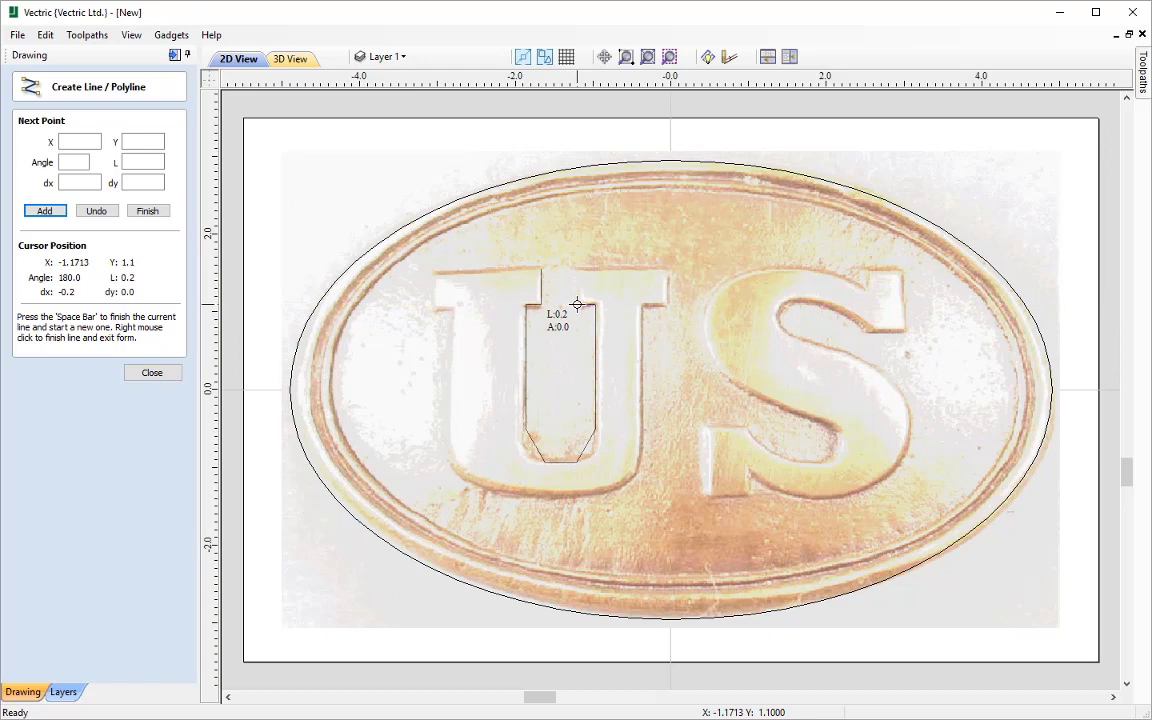
Continue the U polyline around the right serif between Y 1.1 and Y 1.55, and down the outer right side to Y -0.8
{"action": "left_click", "coordinate": [577, 304]}
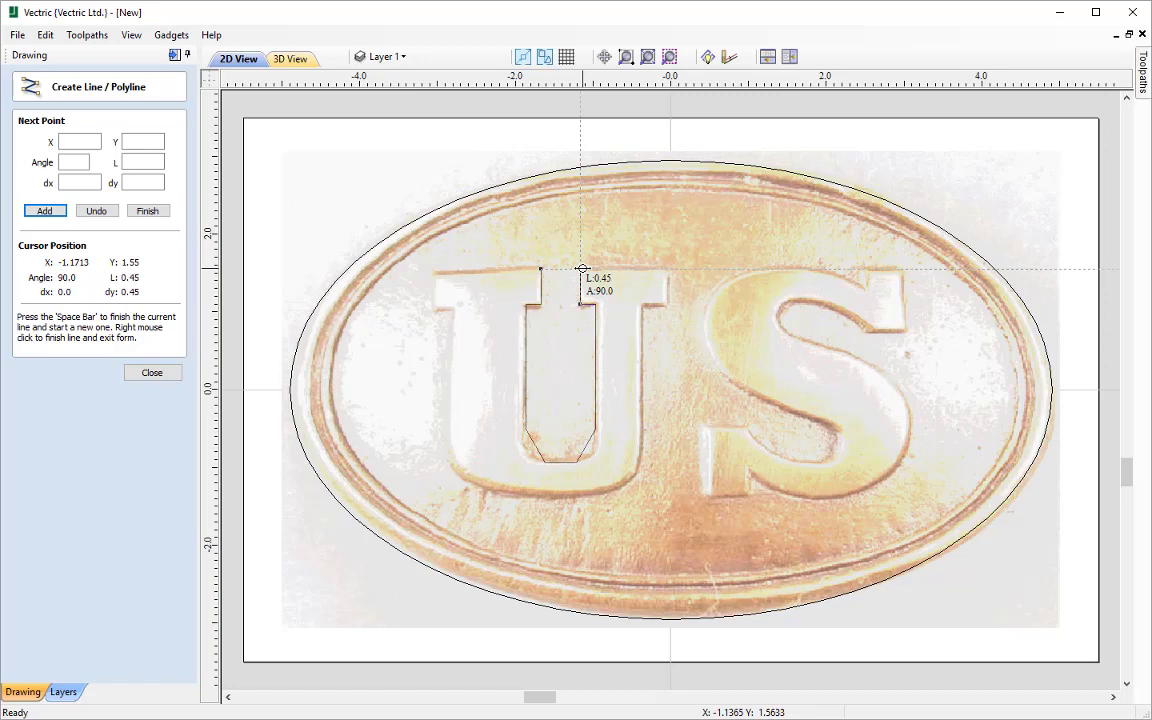
{"action": "left_click", "coordinate": [581, 268]}
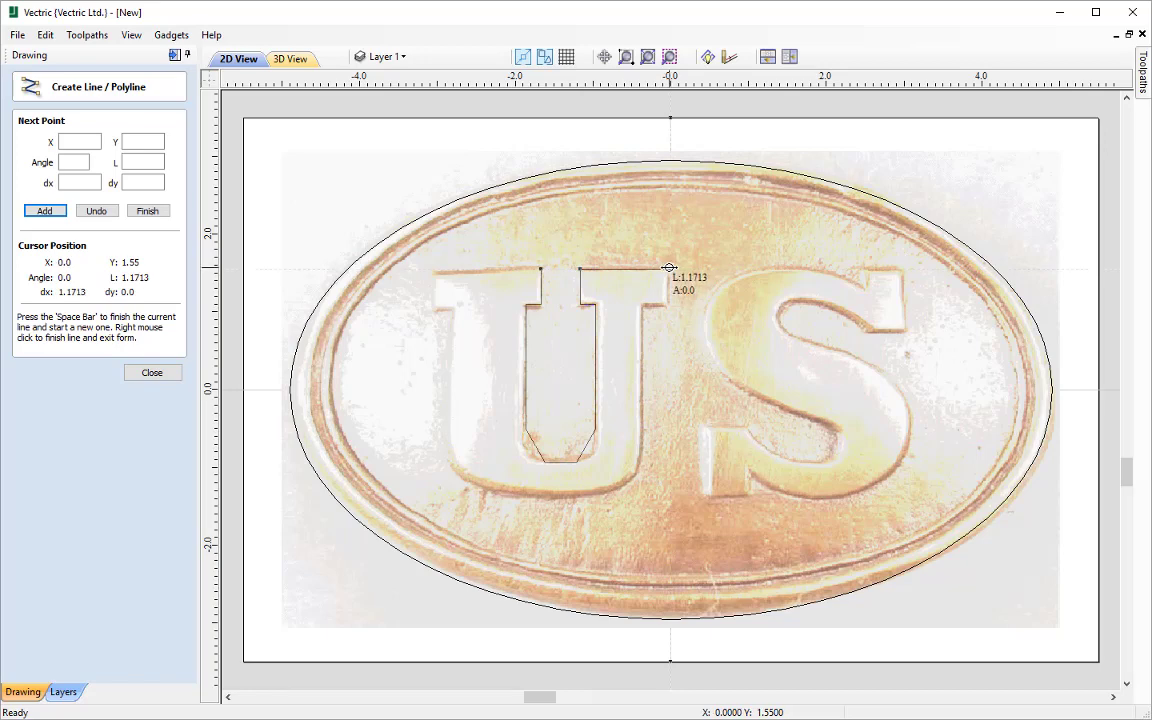
{"action": "left_click", "coordinate": [669, 268]}
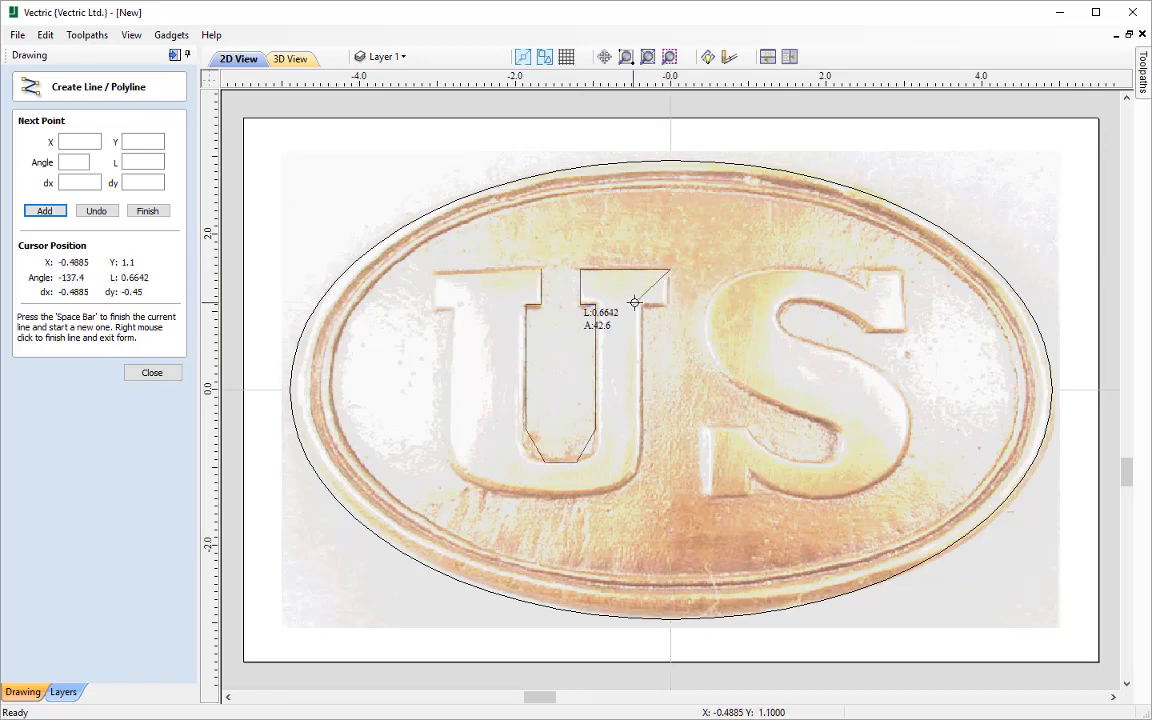
{"action": "left_click", "coordinate": [672, 305]}
{"action": "left_click", "coordinate": [640, 304]}
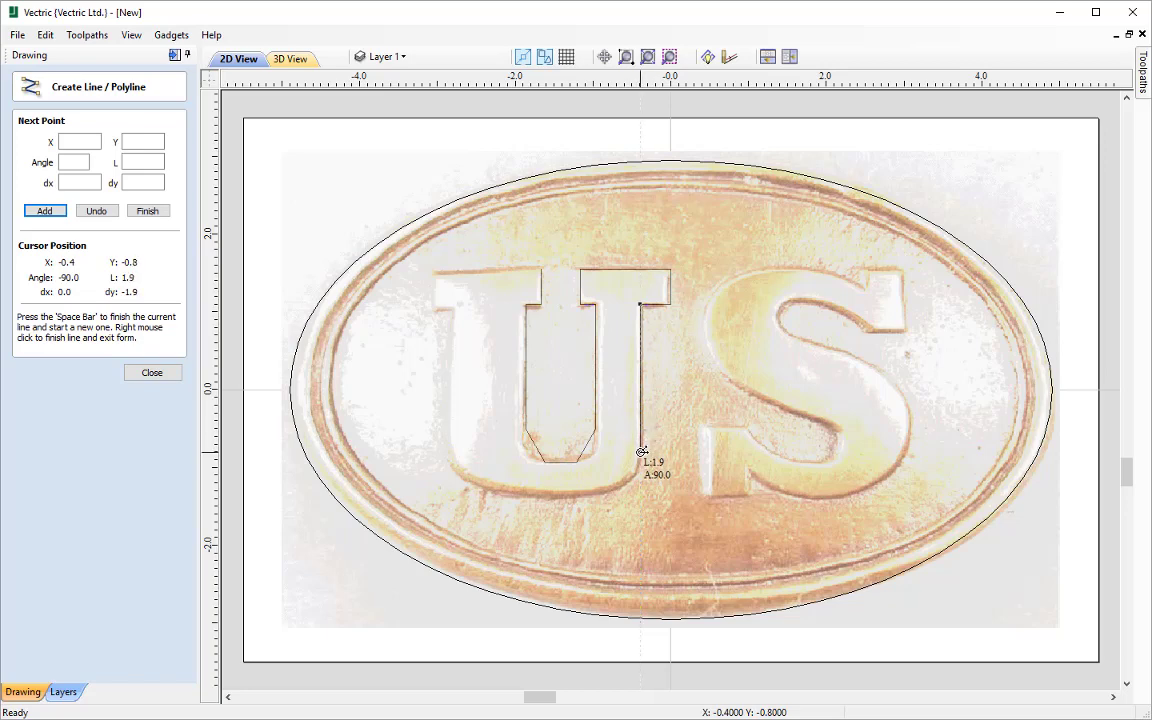
{"action": "left_click", "coordinate": [641, 451]}
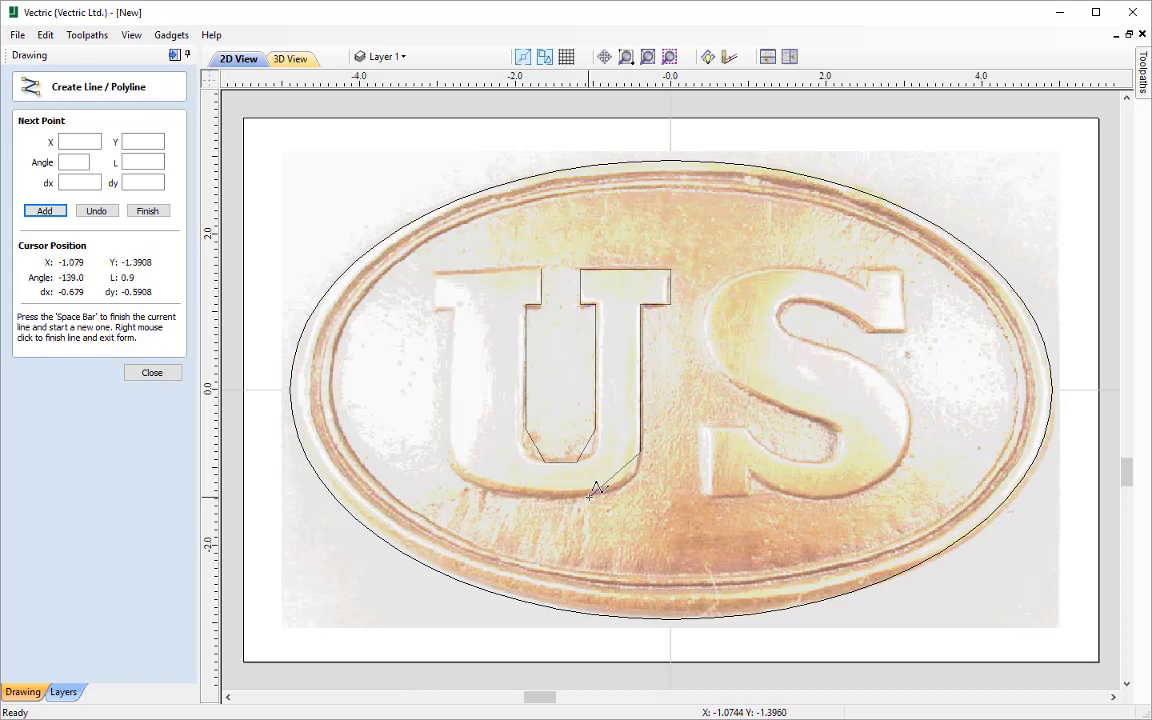
Trace the U's outer base, left side at X -2.8 and left serif with straight segments, closing the outline at its start point
{"action": "left_click", "coordinate": [595, 490]}
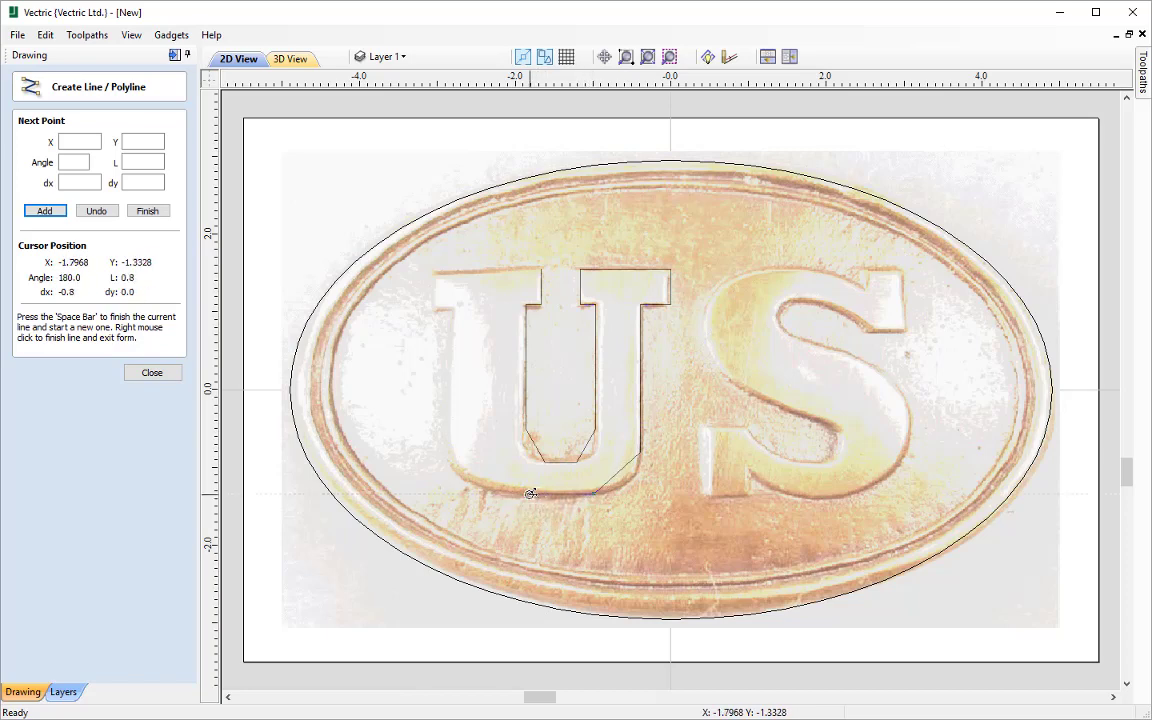
{"action": "left_click", "coordinate": [520, 493]}
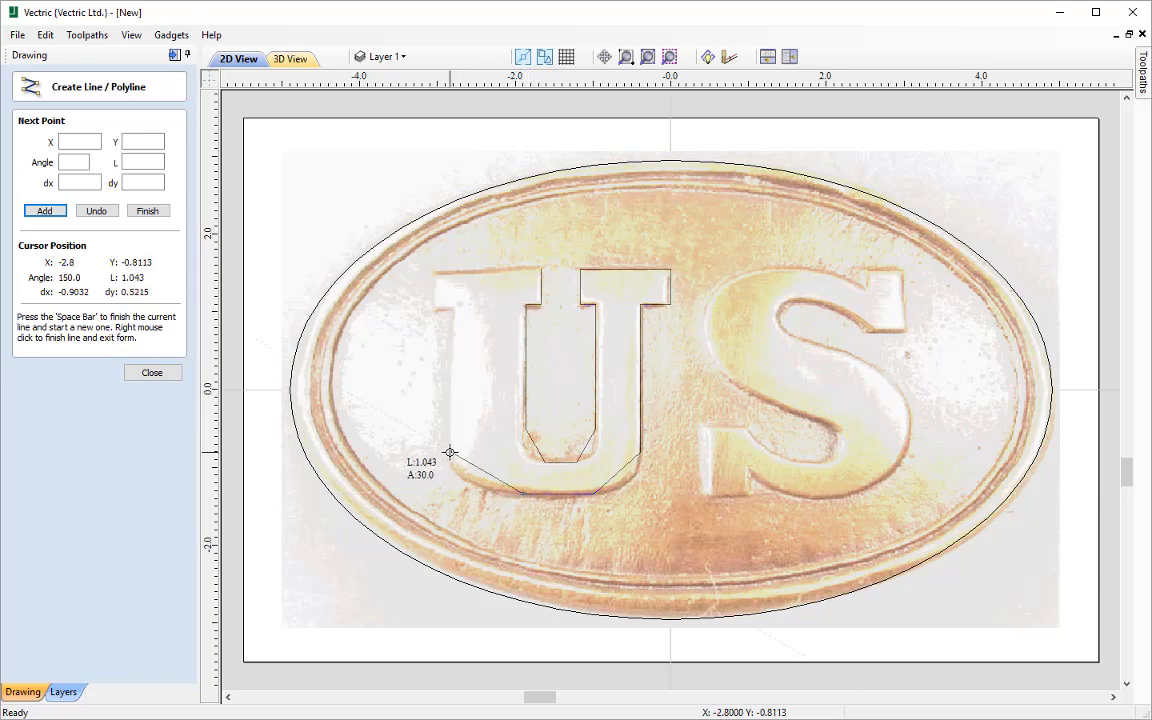
{"action": "left_click", "coordinate": [450, 452]}
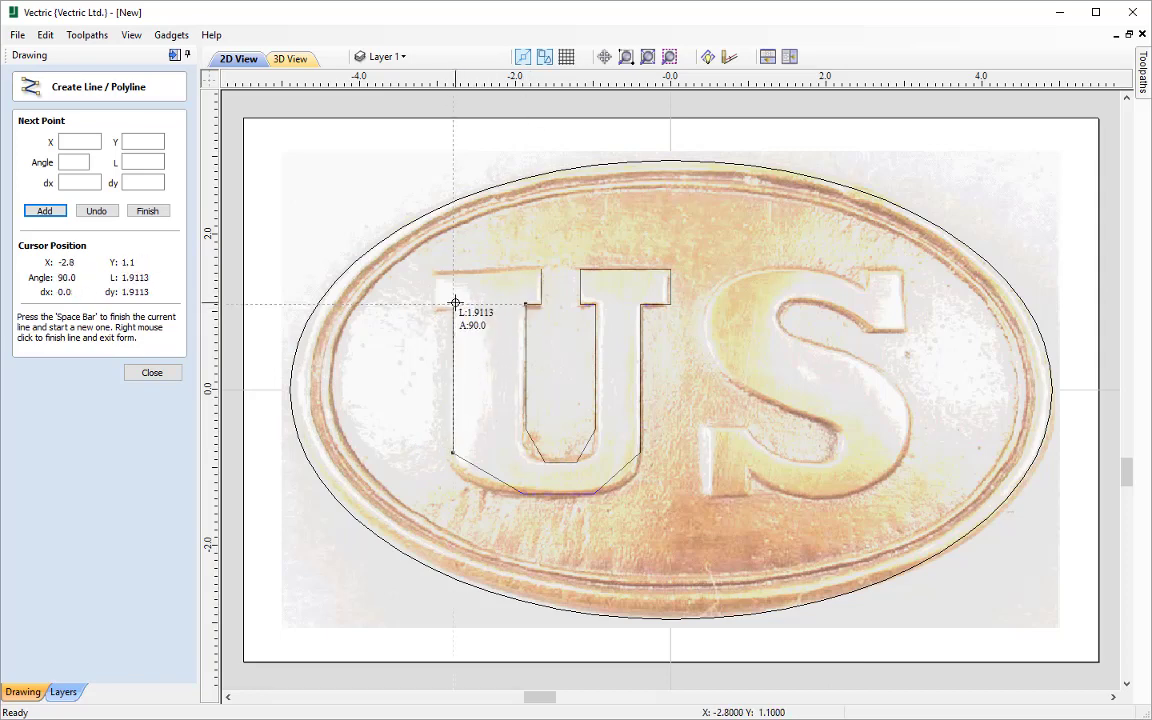
{"action": "left_click", "coordinate": [455, 302]}
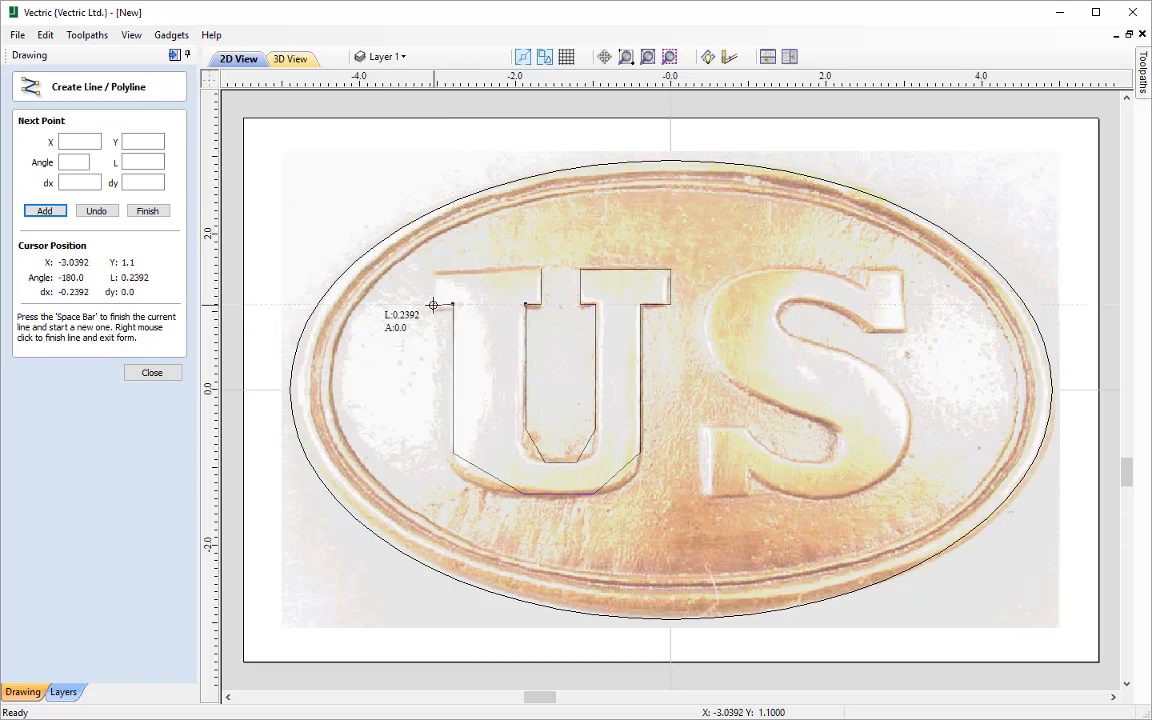
{"action": "left_click", "coordinate": [433, 304]}
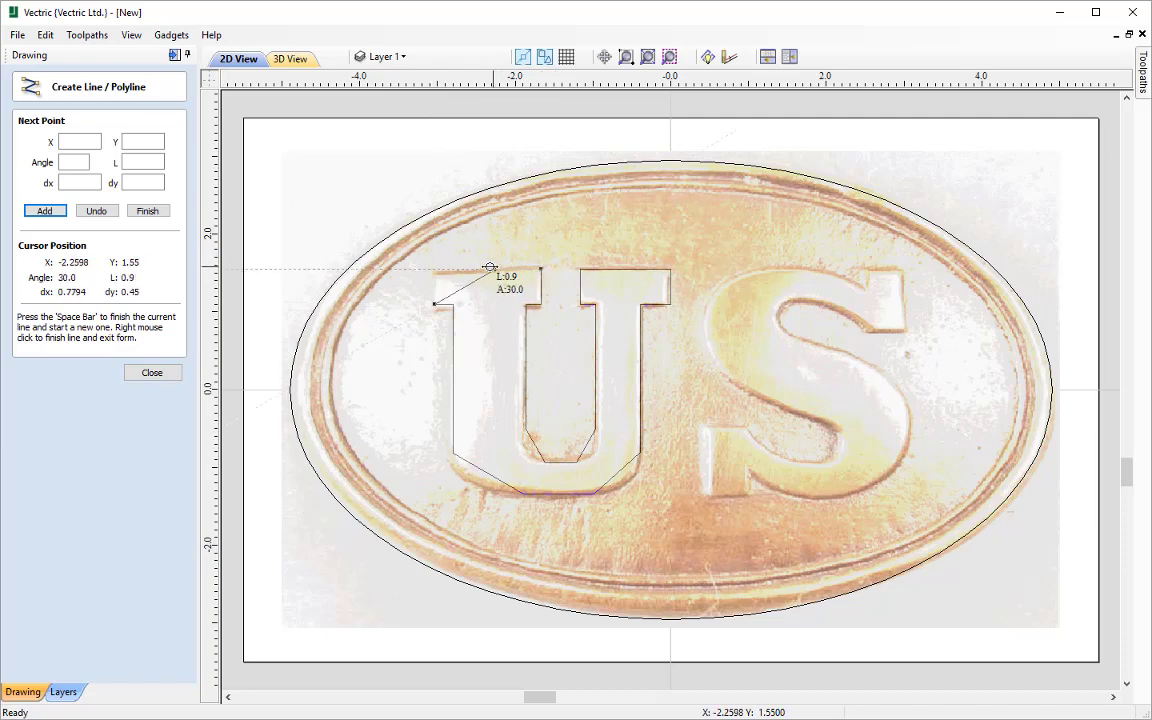
{"action": "left_click", "coordinate": [432, 268]}
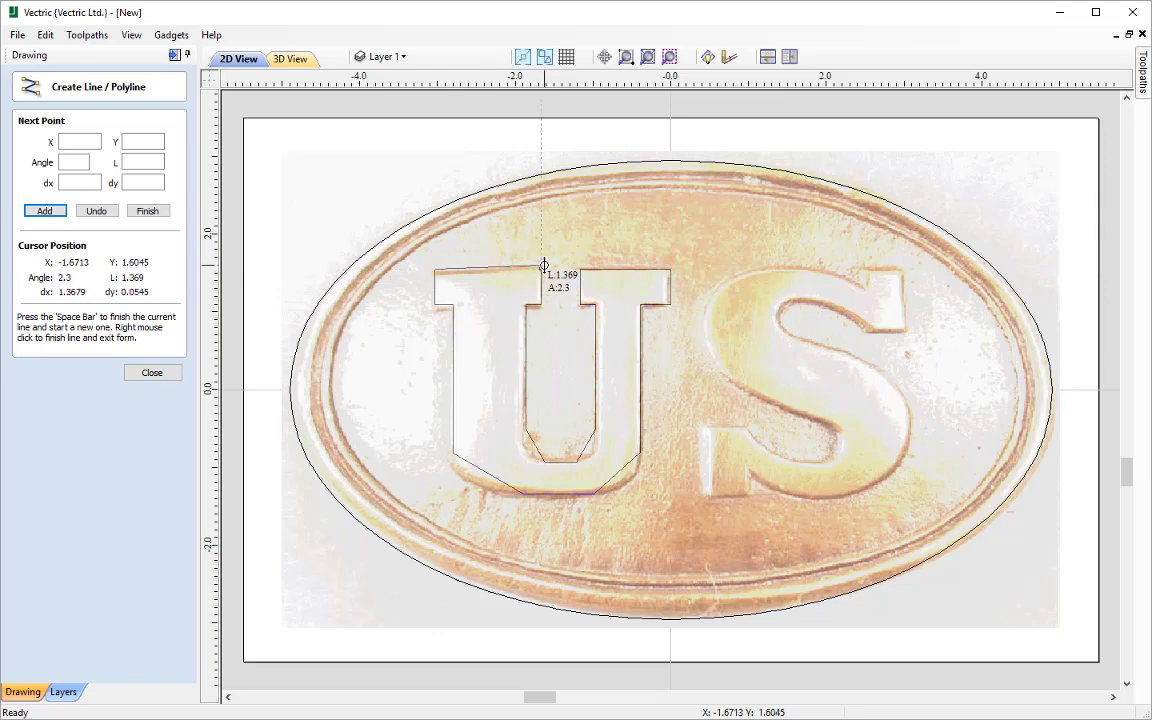
{"action": "left_click", "coordinate": [540, 268]}
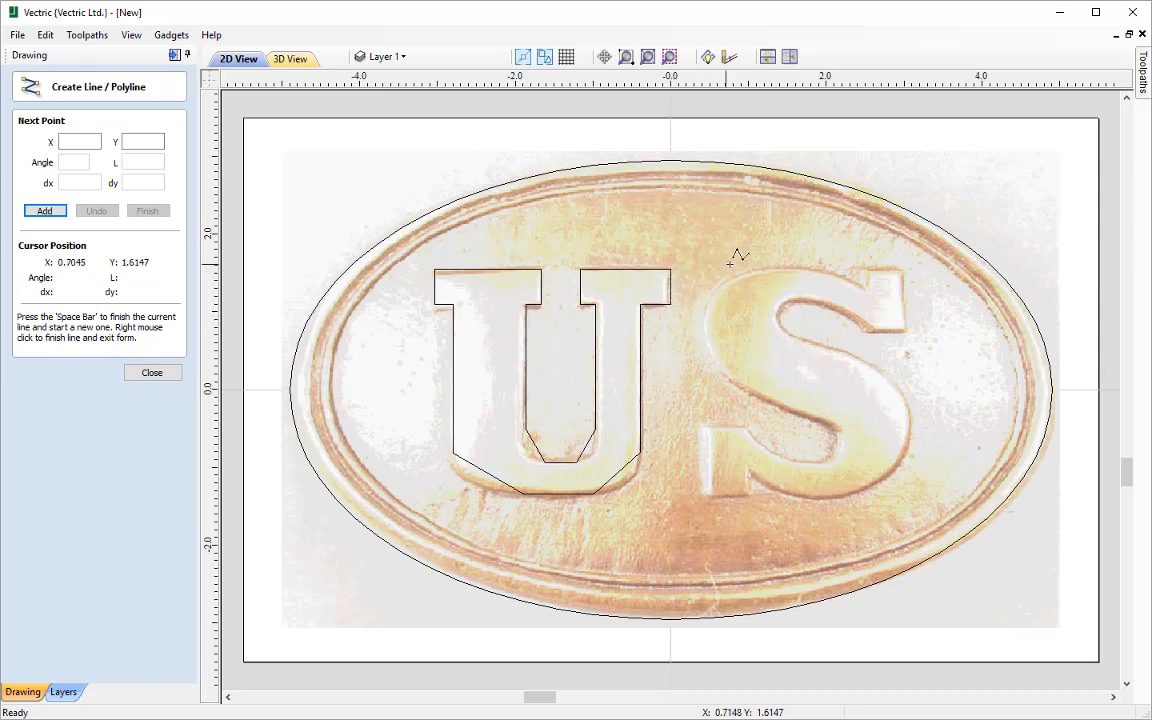
Begin the S polyline at its upper serif's outer top corner, with a 0.8 inch side, 0.5 inch base, 0.9 inch diagonal and short inner segment
{"action": "left_click", "coordinate": [903, 268]}
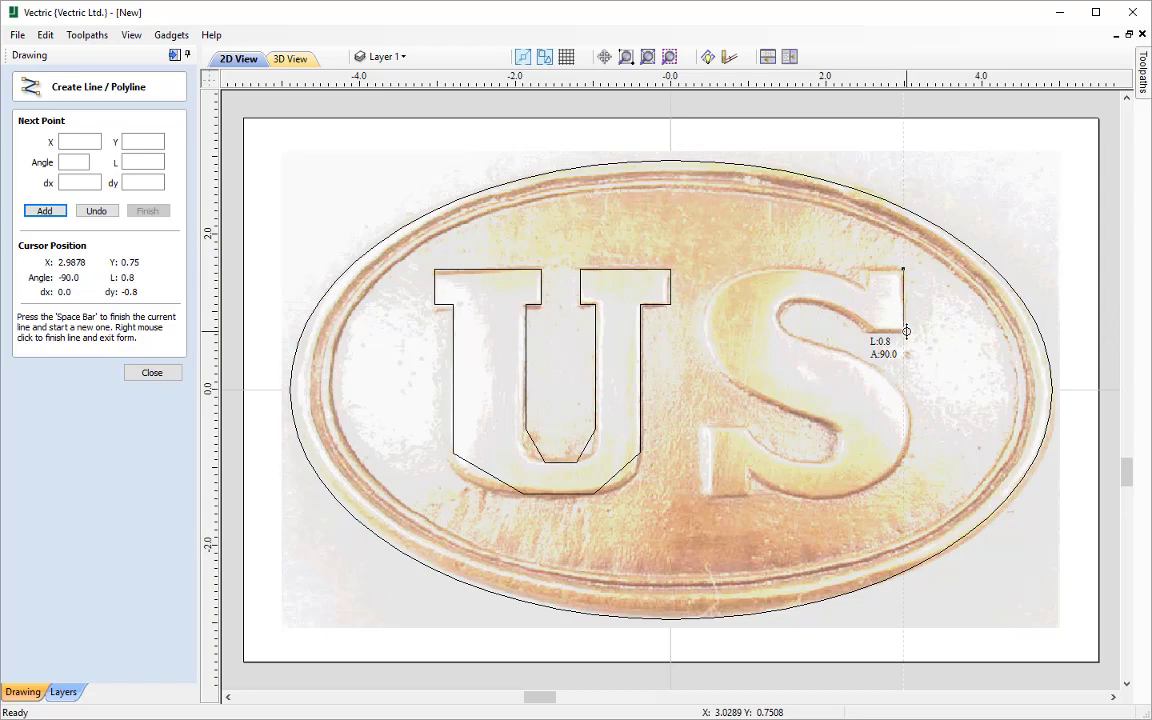
{"action": "left_click", "coordinate": [905, 331]}
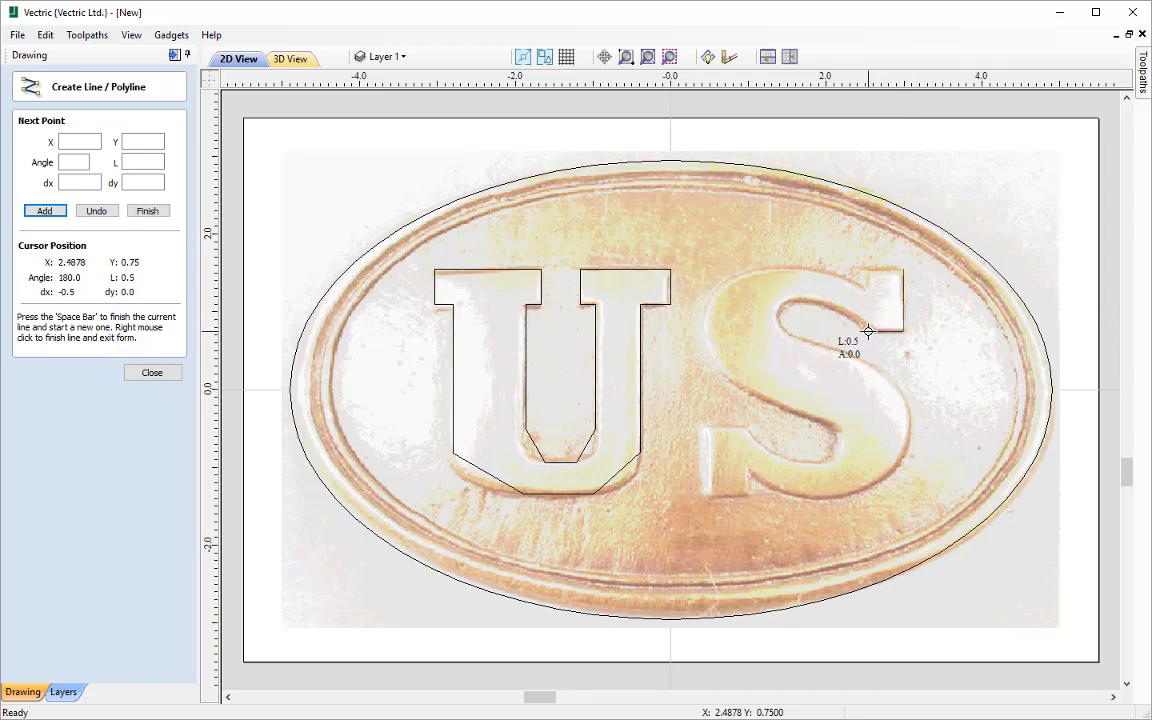
{"action": "left_click", "coordinate": [866, 331]}
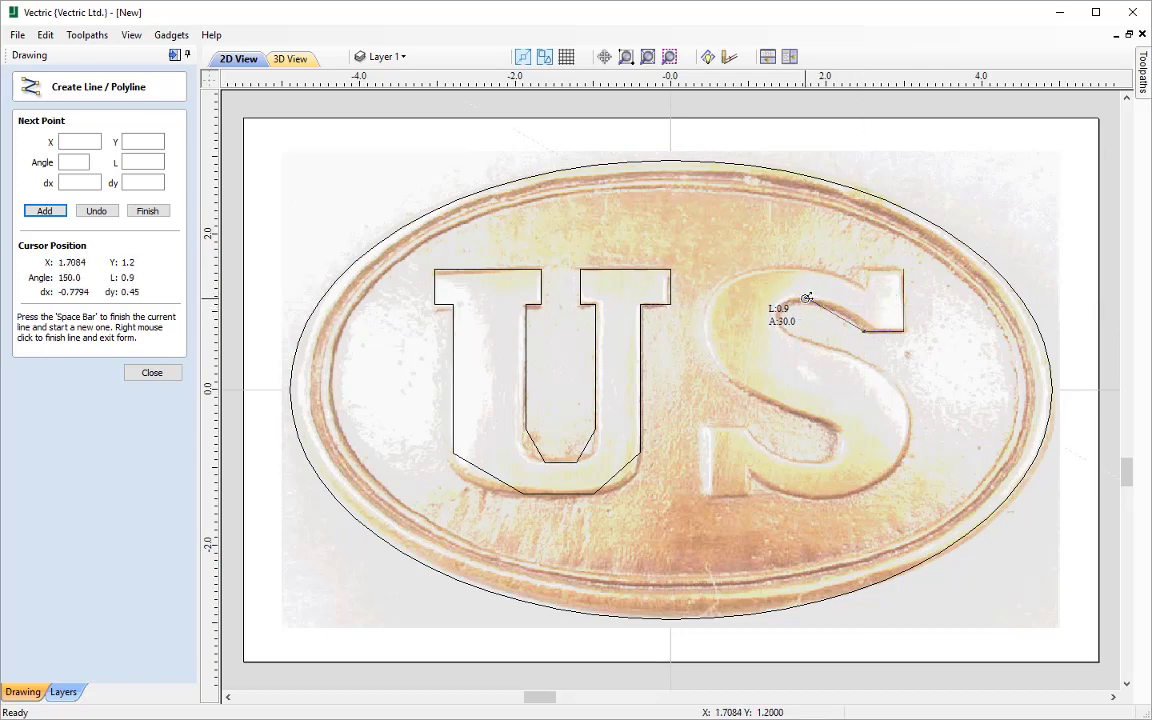
{"action": "left_click", "coordinate": [805, 297]}
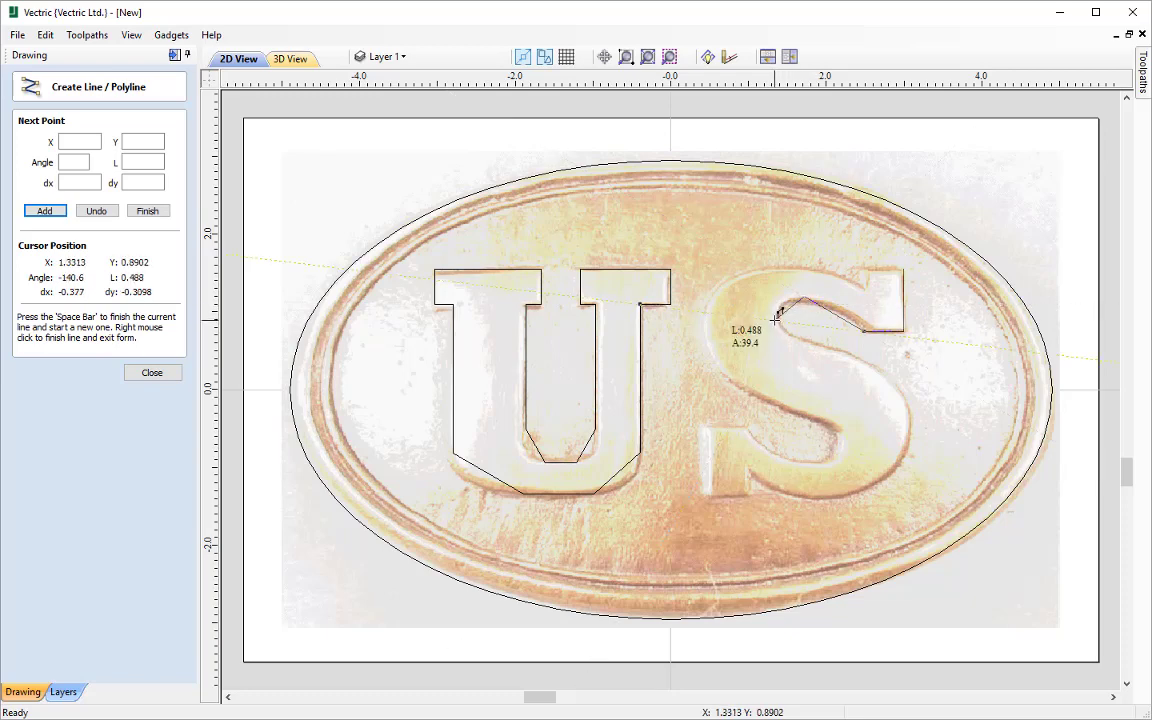
{"action": "left_click", "coordinate": [777, 318]}
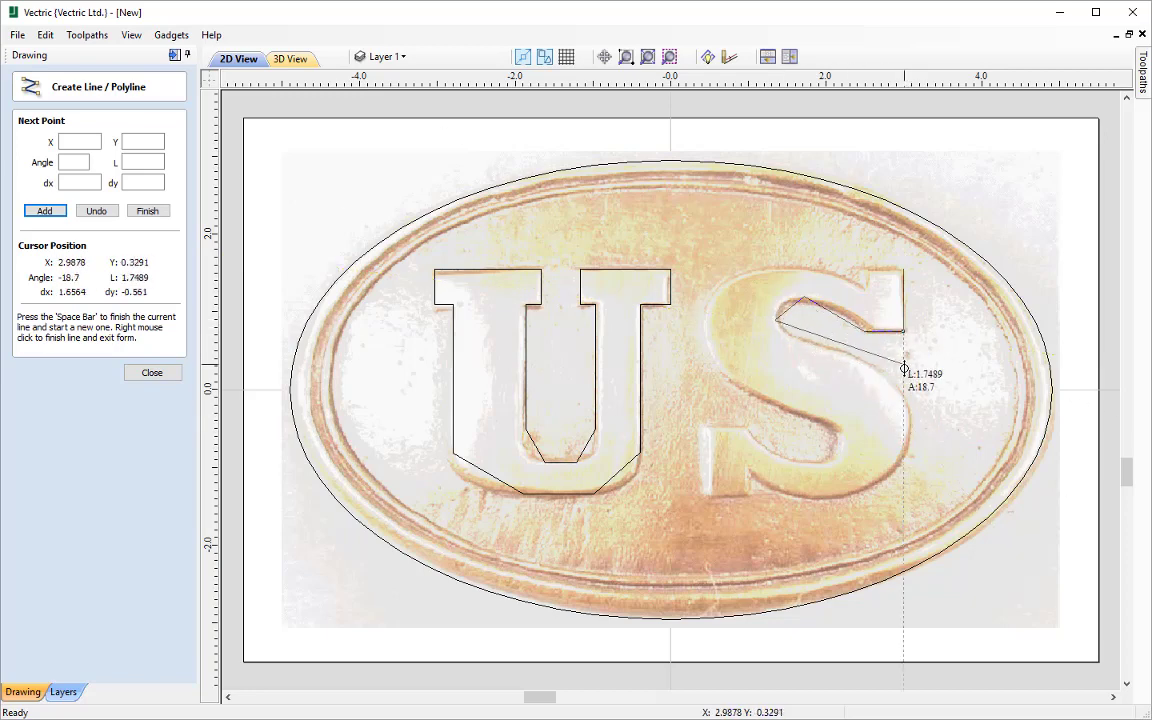
Continue the S polyline around the lower bowl and lower serif, with a 1.2 inch diagonal, 0.6 inch base, 0.8 inch side and 0.6 inch top
{"action": "left_click", "coordinate": [912, 420]}
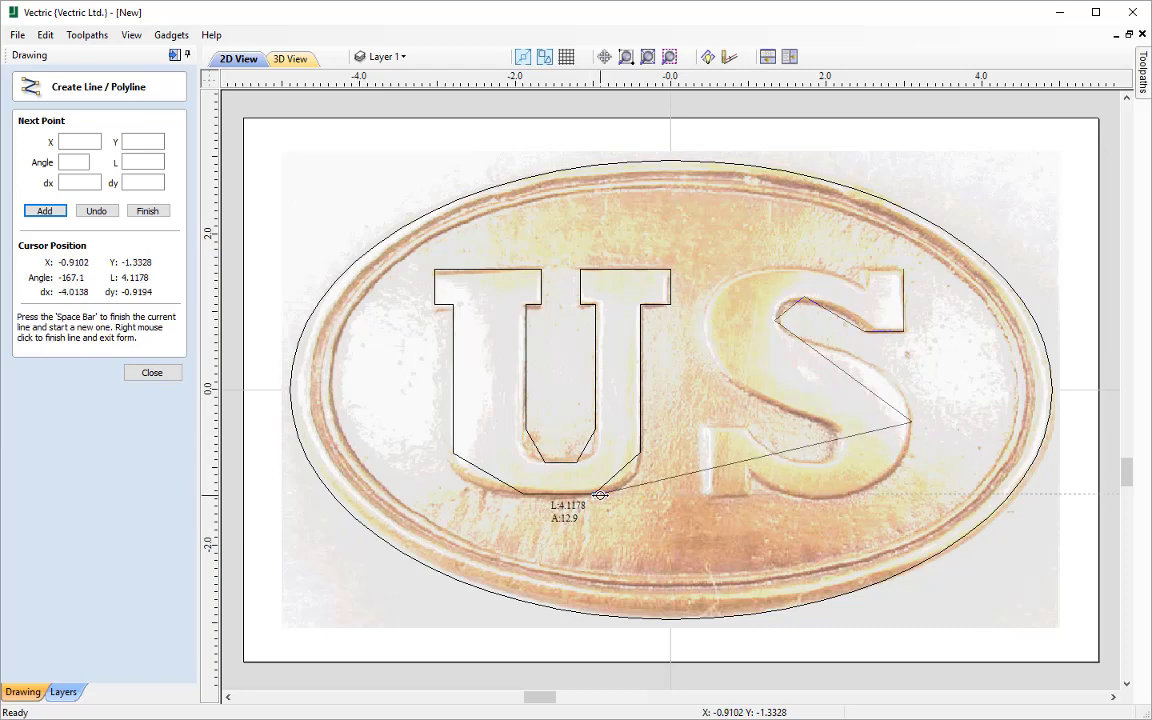
{"action": "left_click", "coordinate": [838, 493]}
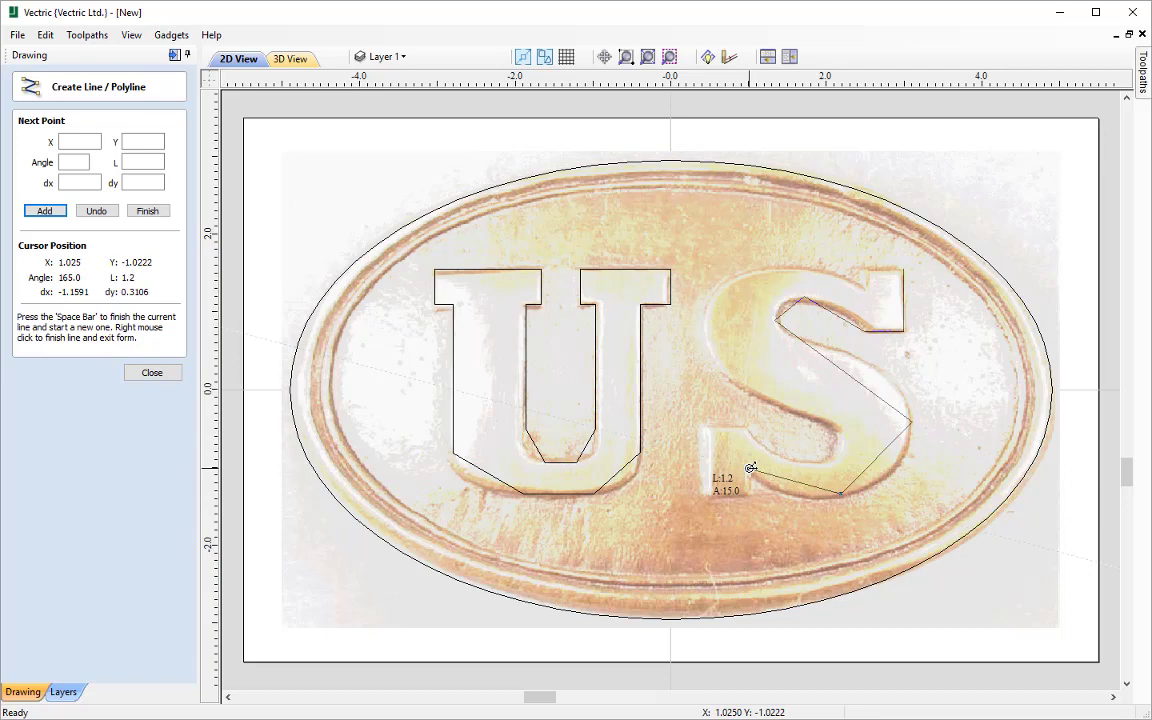
{"action": "left_click", "coordinate": [750, 468]}
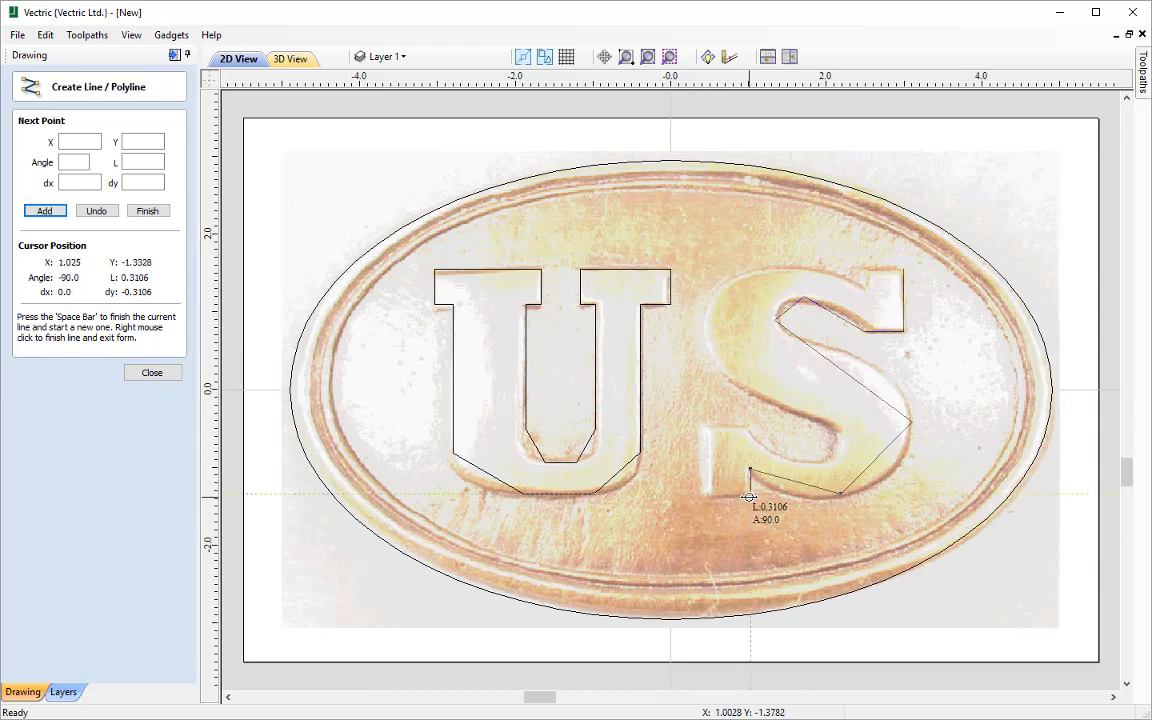
{"action": "left_click", "coordinate": [750, 496]}
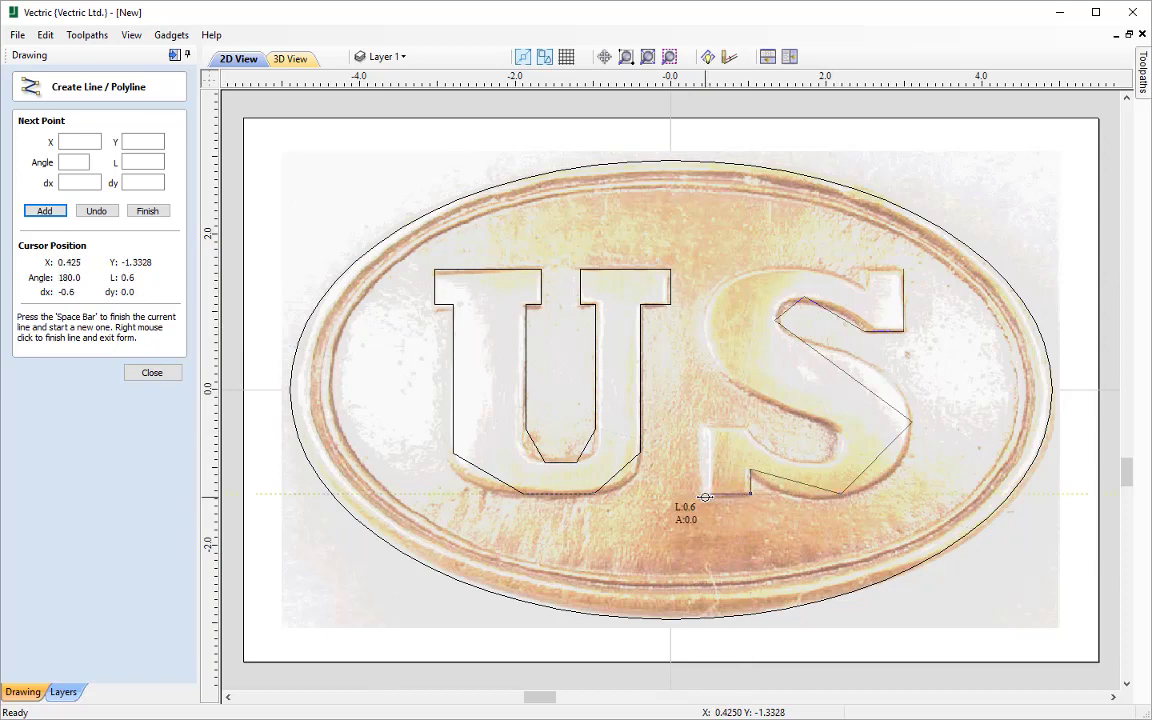
{"action": "left_click", "coordinate": [705, 496]}
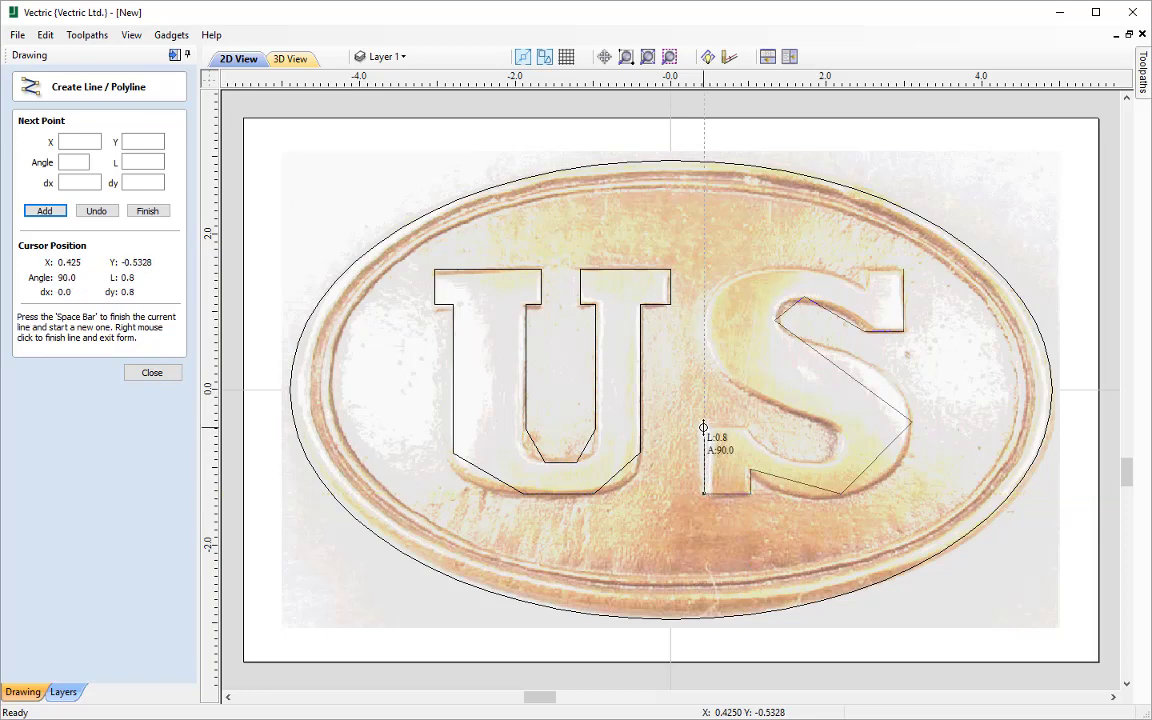
{"action": "left_click", "coordinate": [705, 430]}
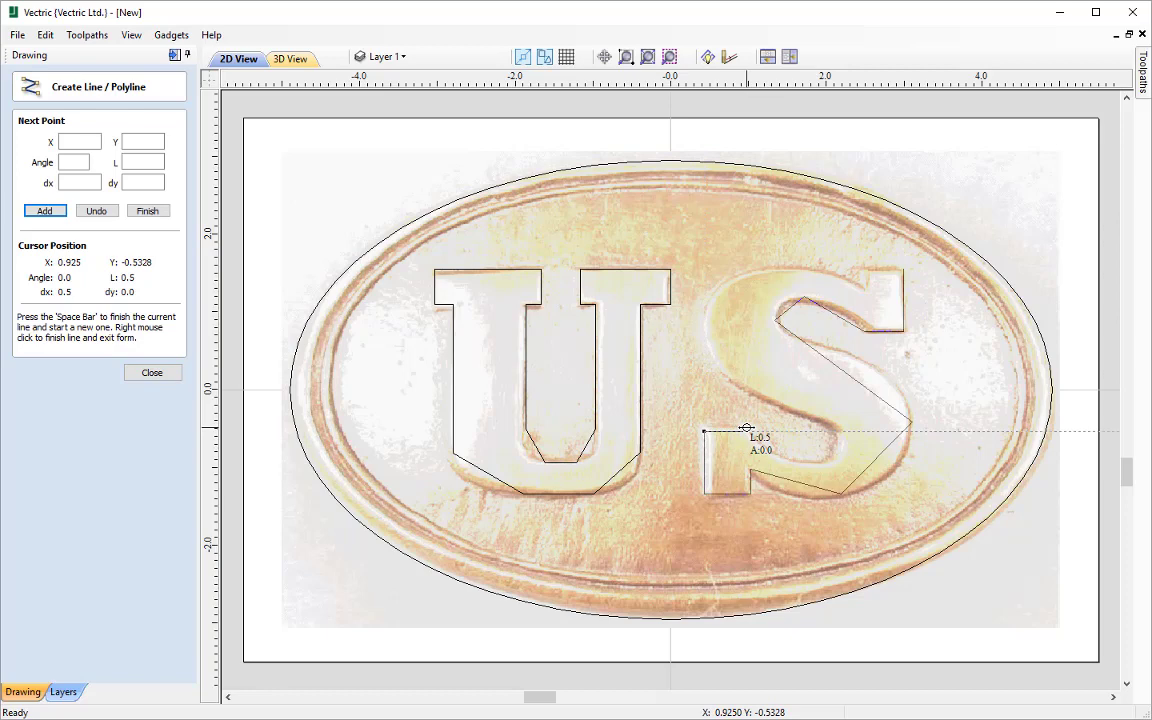
{"action": "left_click", "coordinate": [749, 429]}
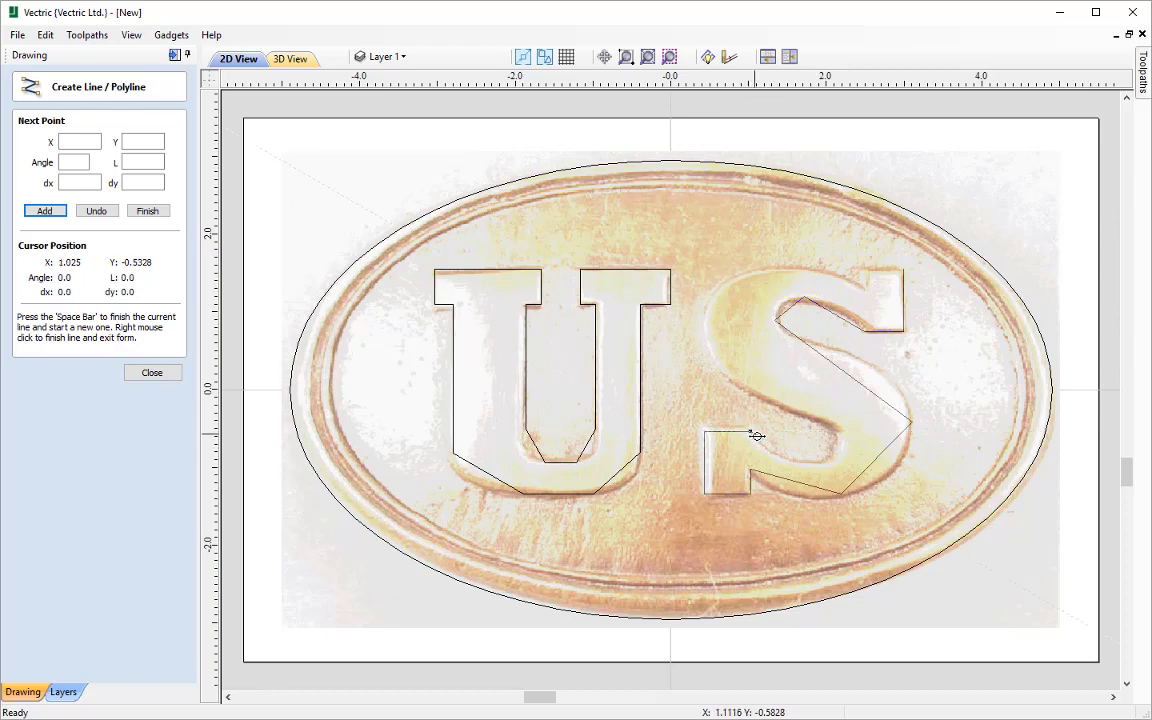
Trace the S's lower inner edge, outer upper bowl and upper serif with straight segments, closing the outline at its start point
{"action": "left_click", "coordinate": [818, 462]}
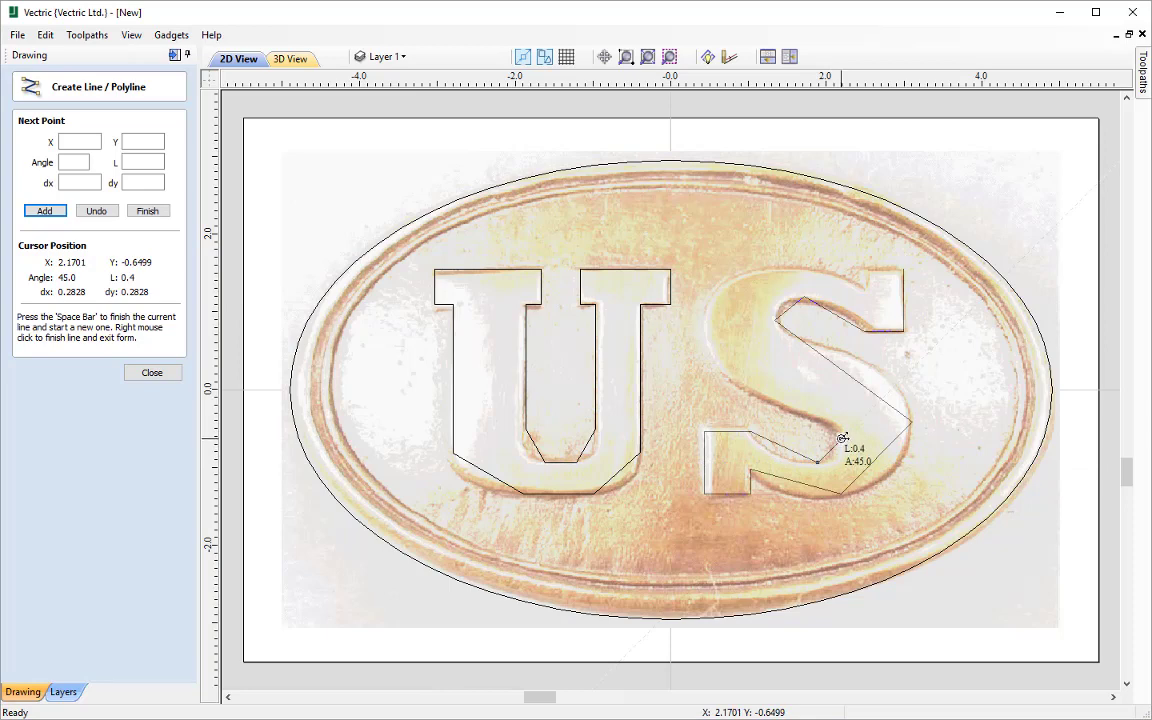
{"action": "left_click", "coordinate": [841, 439]}
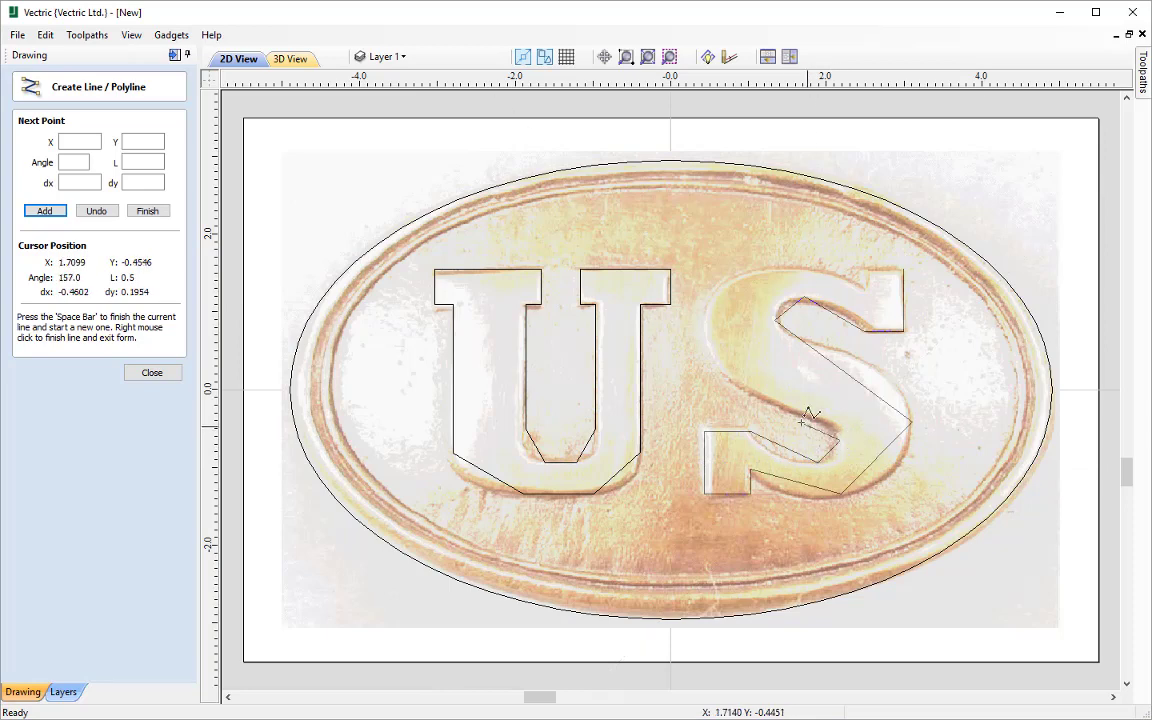
{"action": "left_click", "coordinate": [705, 313]}
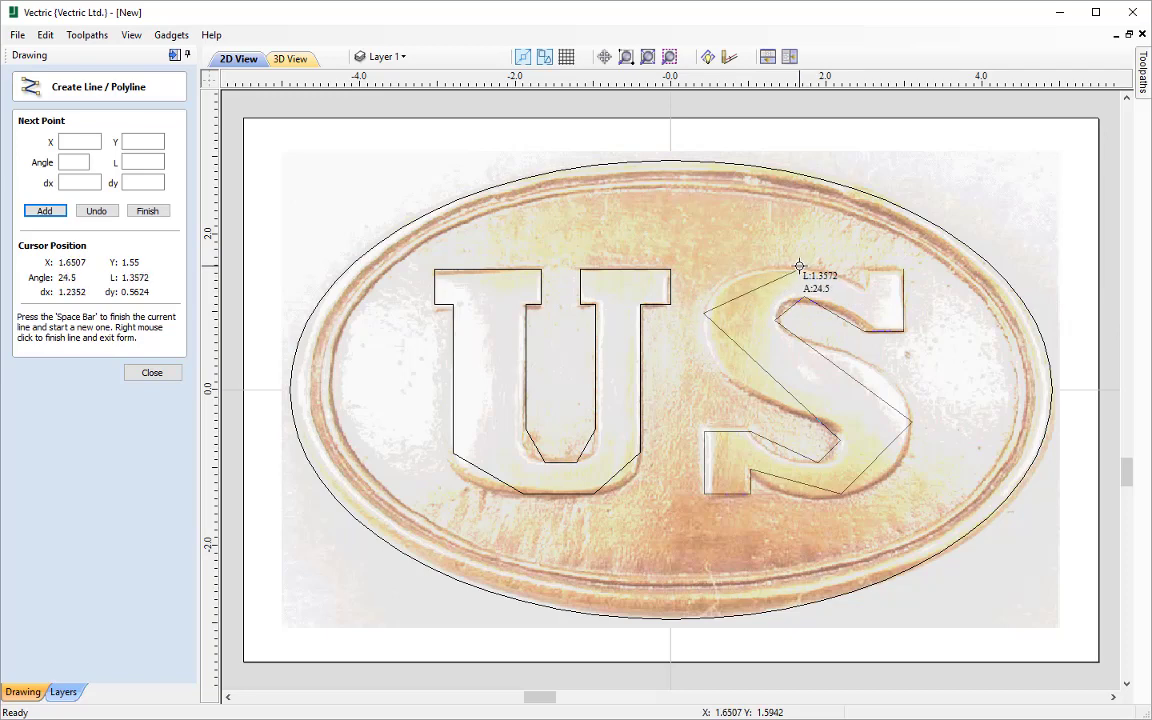
{"action": "left_click", "coordinate": [799, 267]}
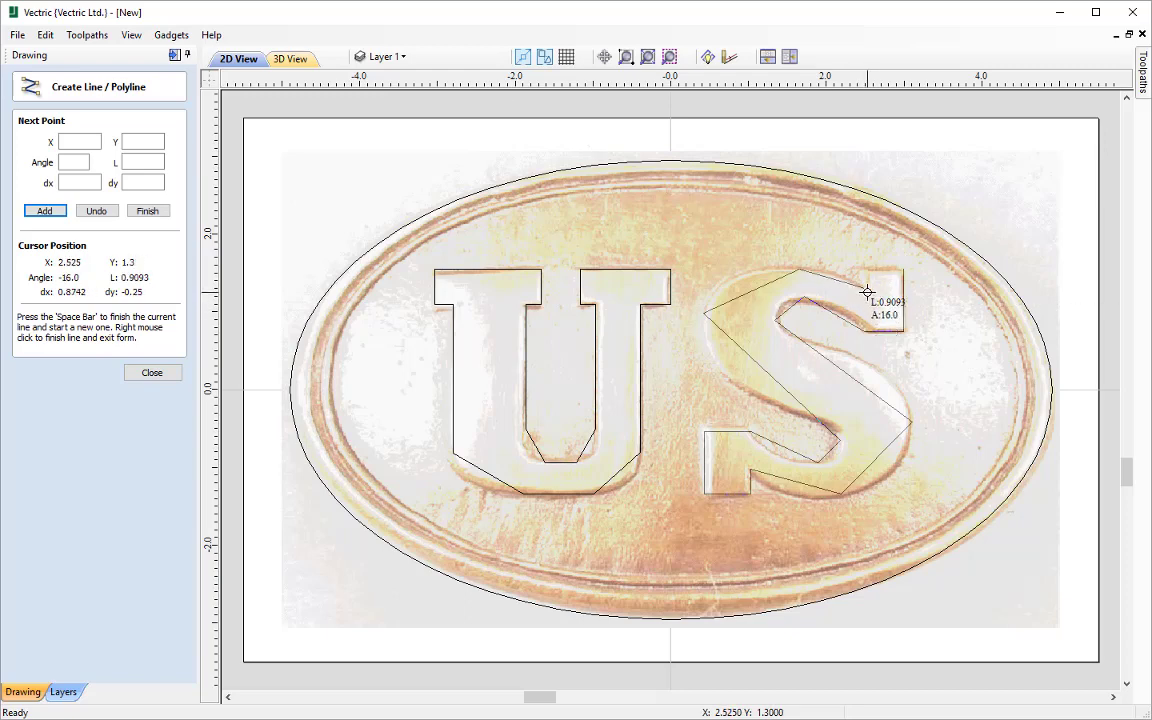
{"action": "left_click", "coordinate": [866, 291]}
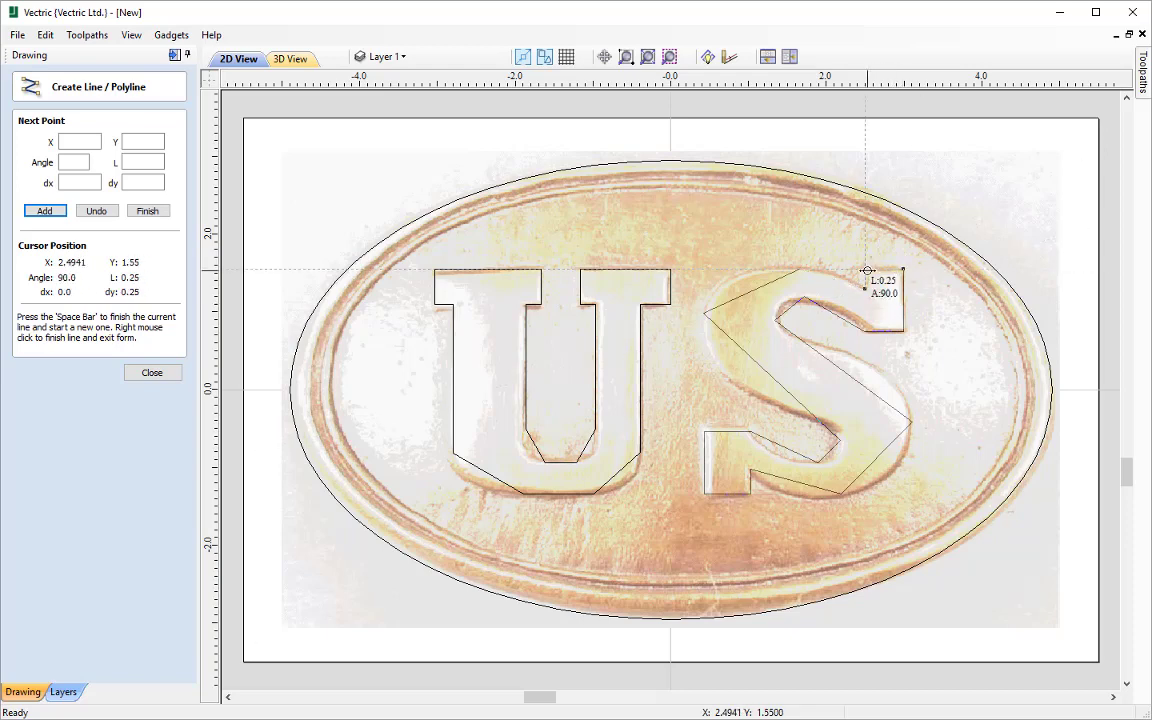
{"action": "left_click", "coordinate": [866, 268]}
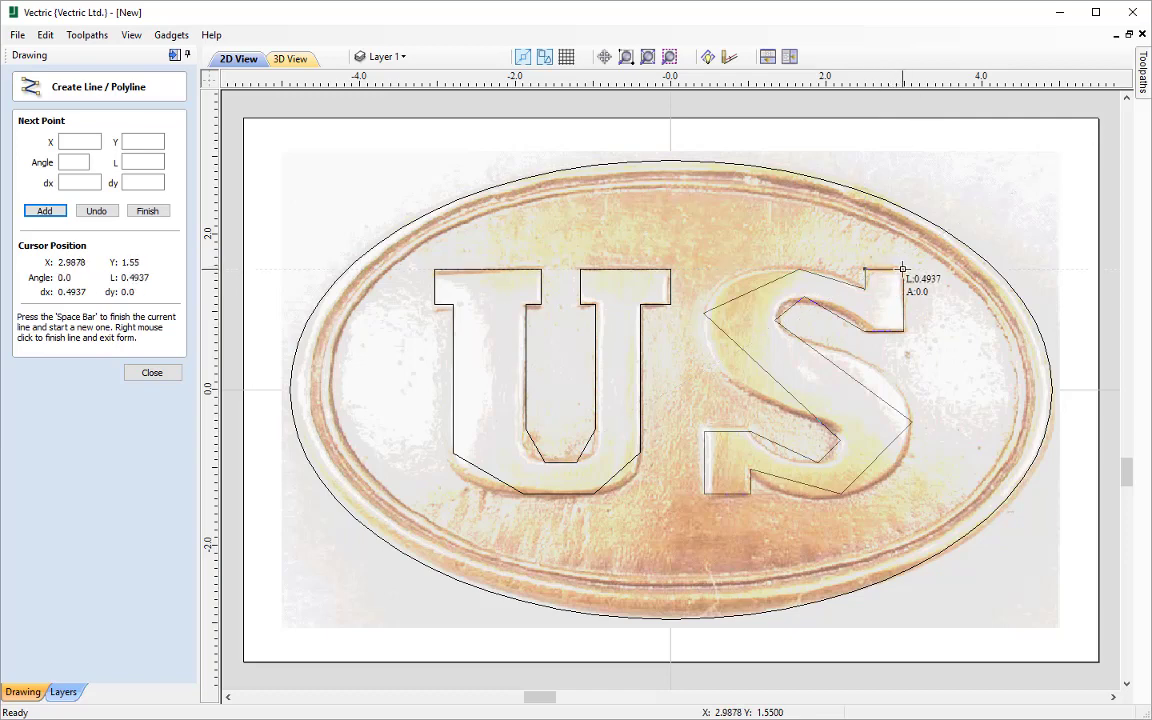
{"action": "left_click", "coordinate": [903, 268]}
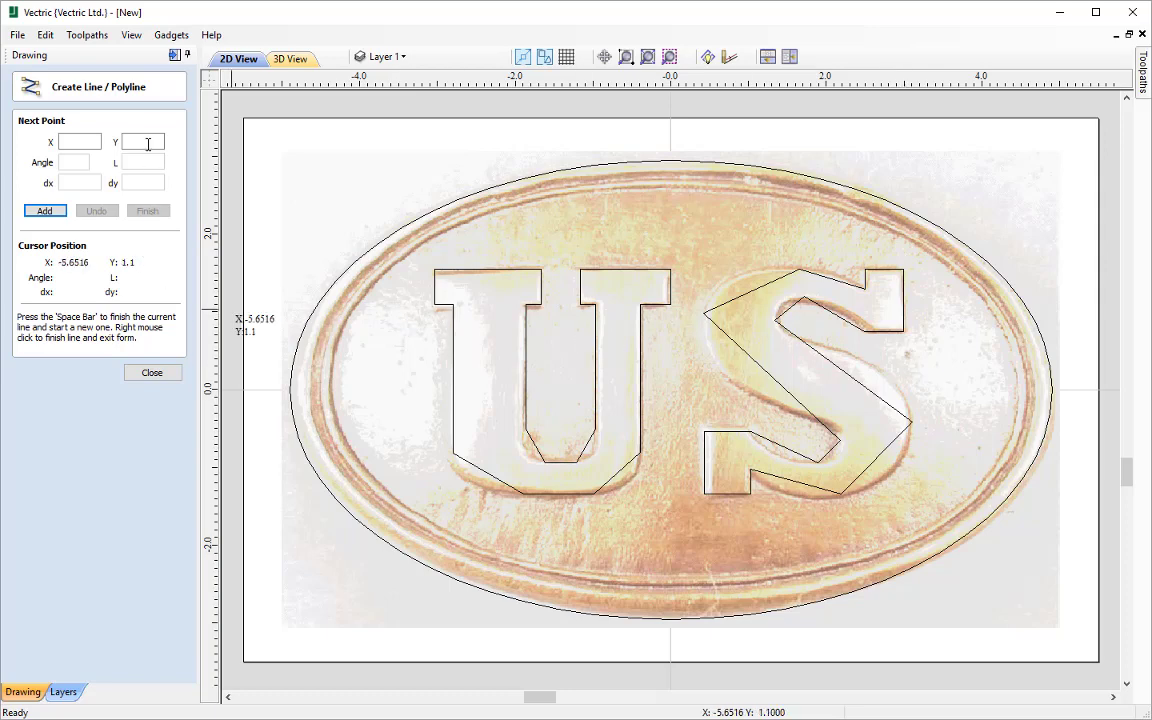
{"action": "left_click", "coordinate": [151, 373]}
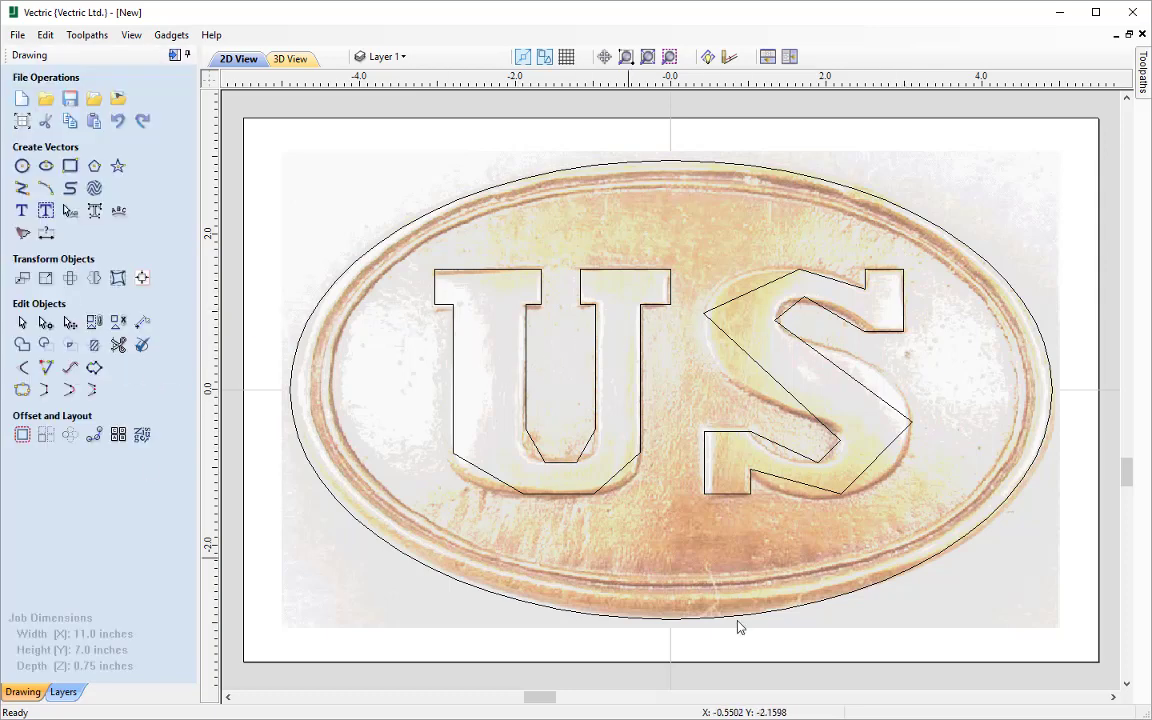
Convert the U outline's four diagonal spans, two outer and two inner, to Bezier curves in node editing
{"action": "left_click", "coordinate": [522, 437]}
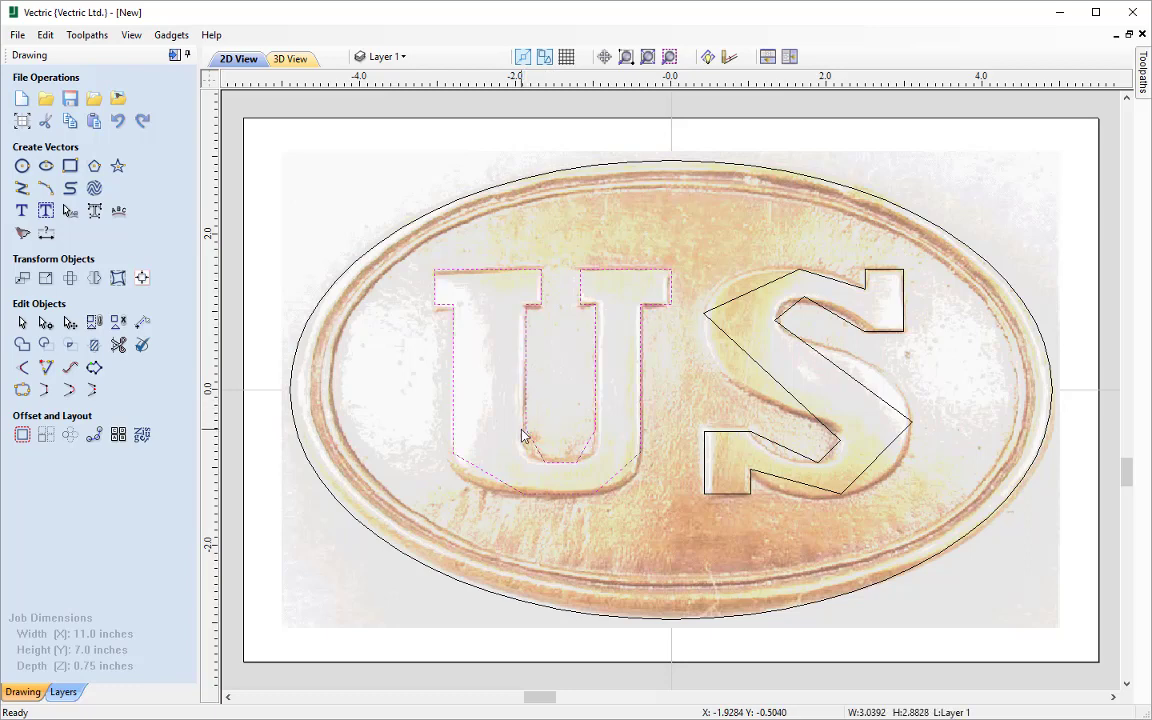
{"action": "left_click", "coordinate": [671, 58]}
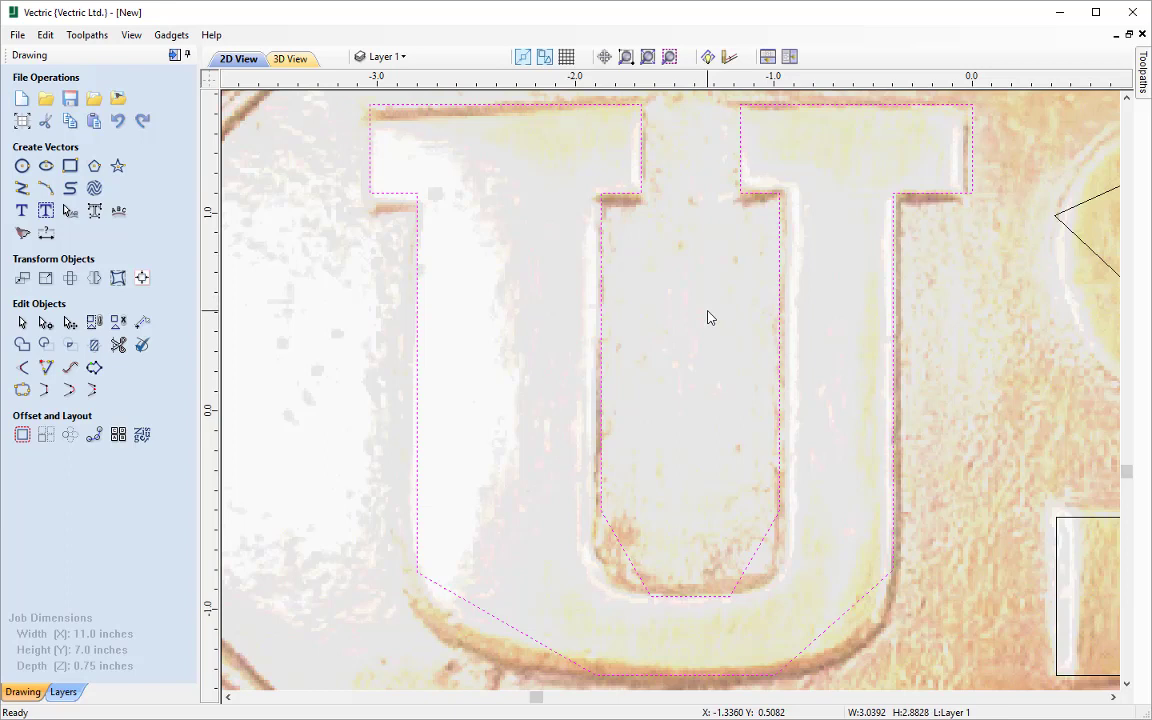
{"action": "left_click", "coordinate": [46, 324]}
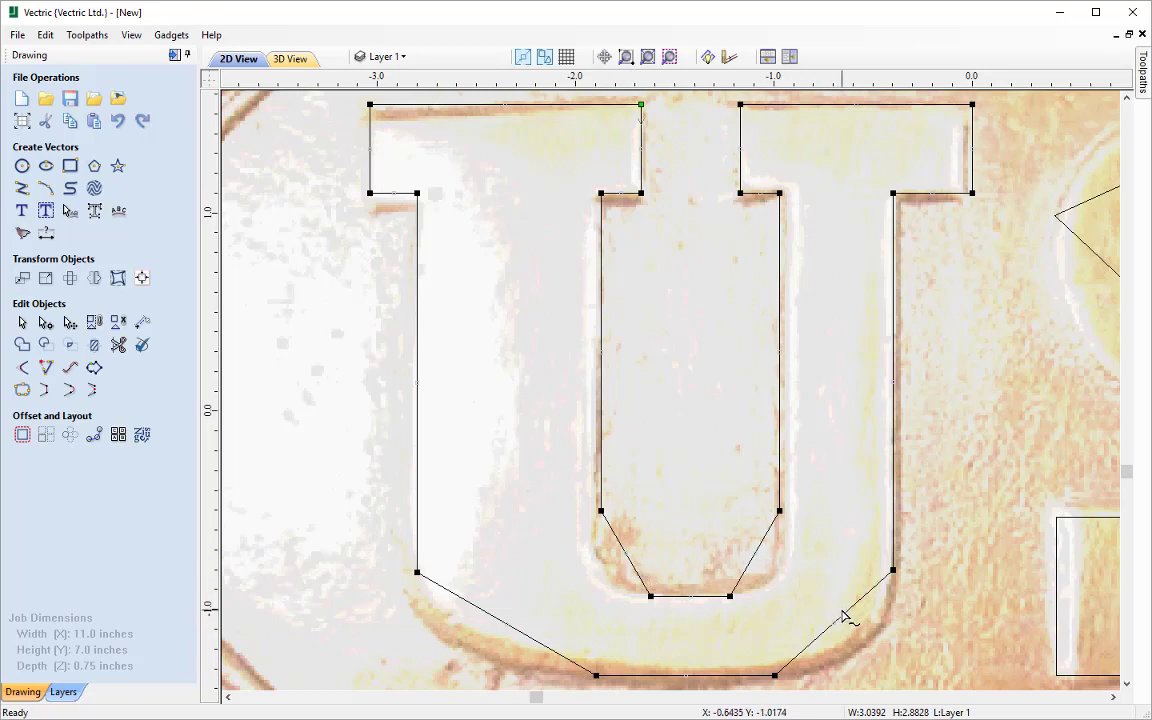
{"action": "right_click", "coordinate": [476, 614]}
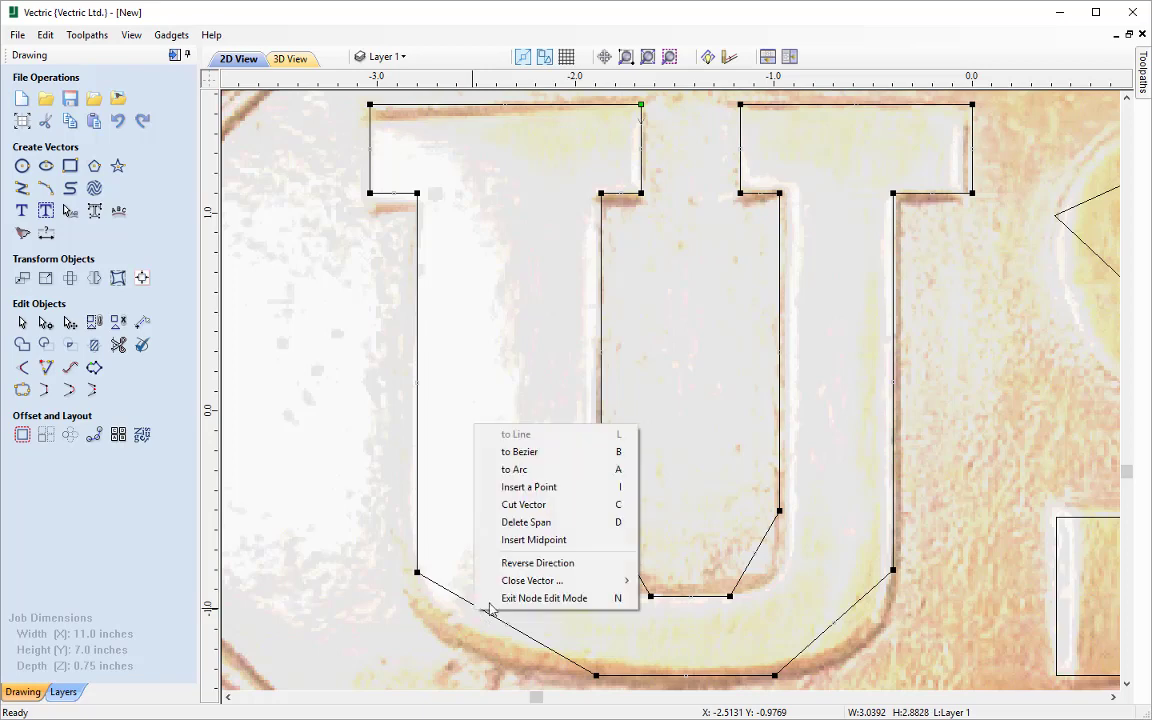
{"action": "left_click", "coordinate": [553, 463]}
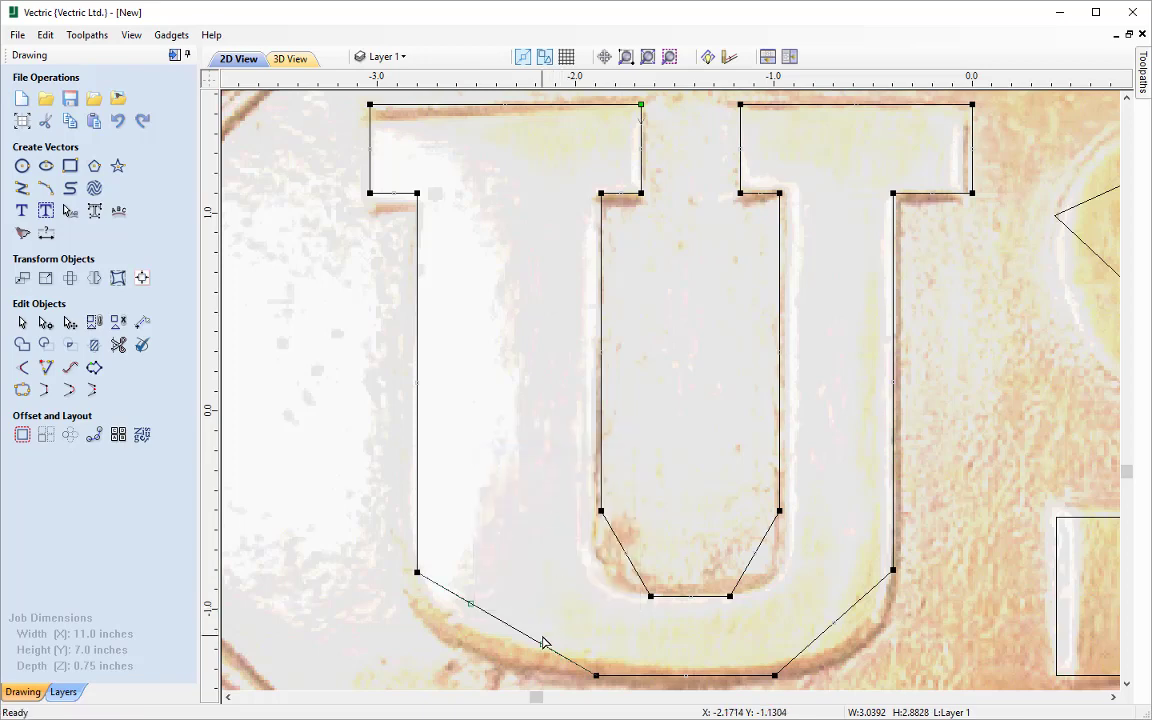
{"action": "right_click", "coordinate": [614, 543]}
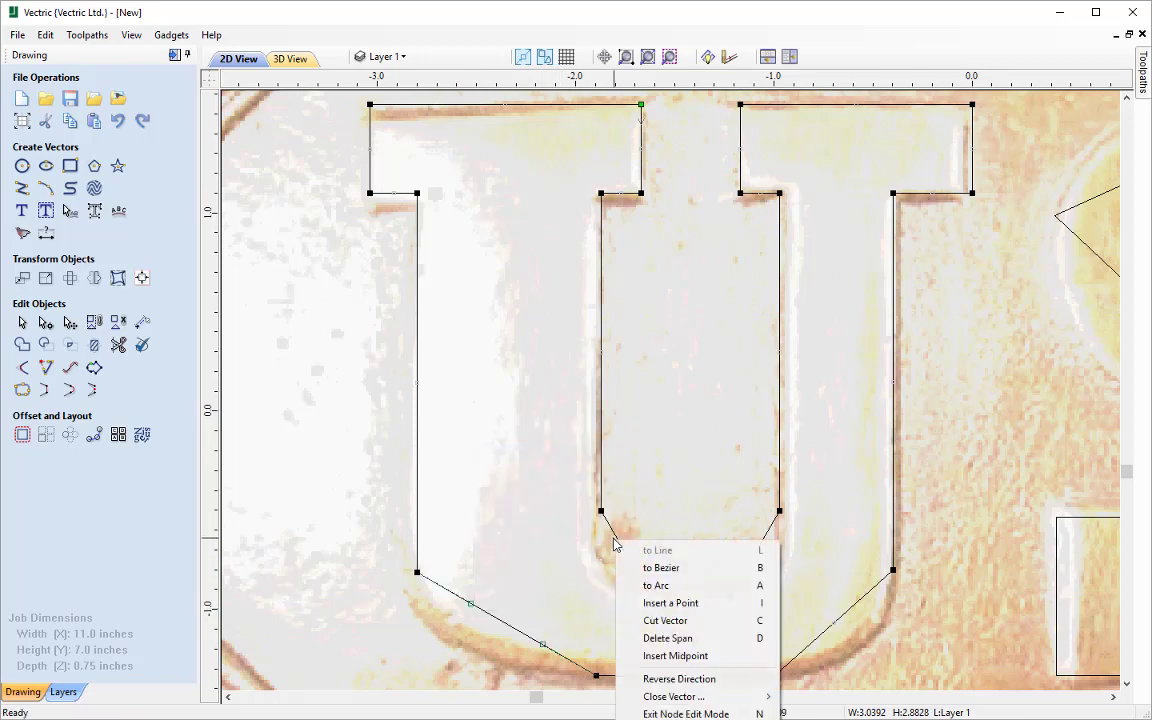
{"action": "left_click", "coordinate": [660, 567]}
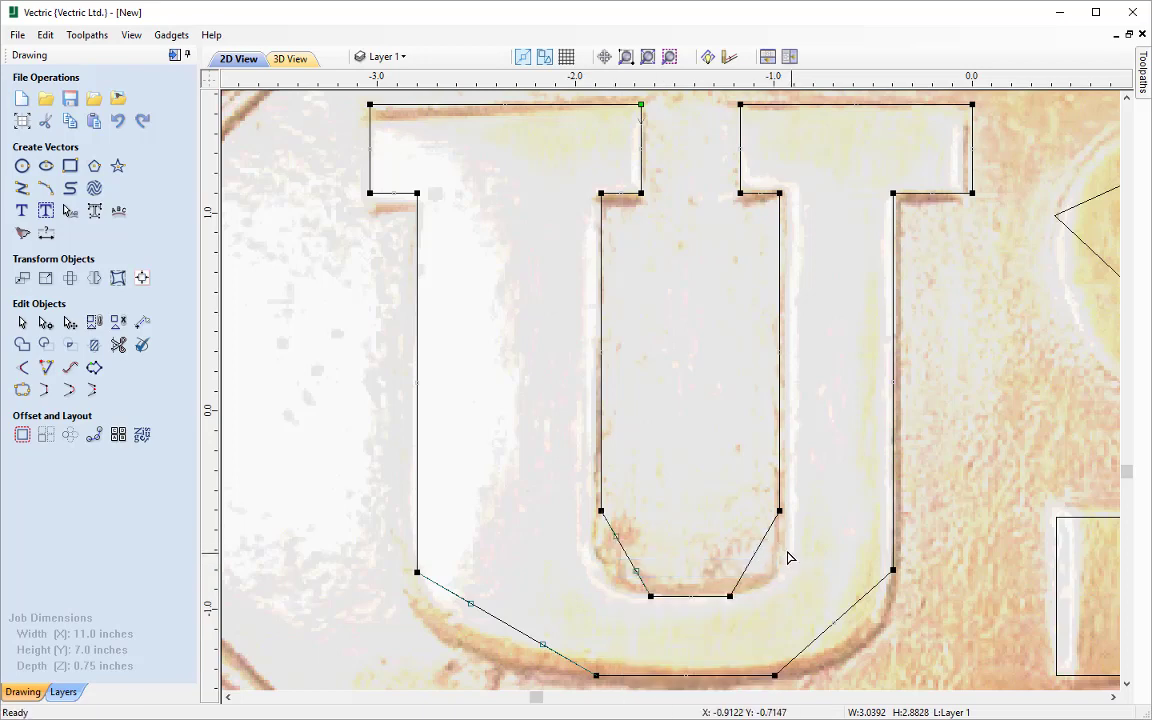
{"action": "key", "text": "b"}
{"action": "key", "text": "b"}
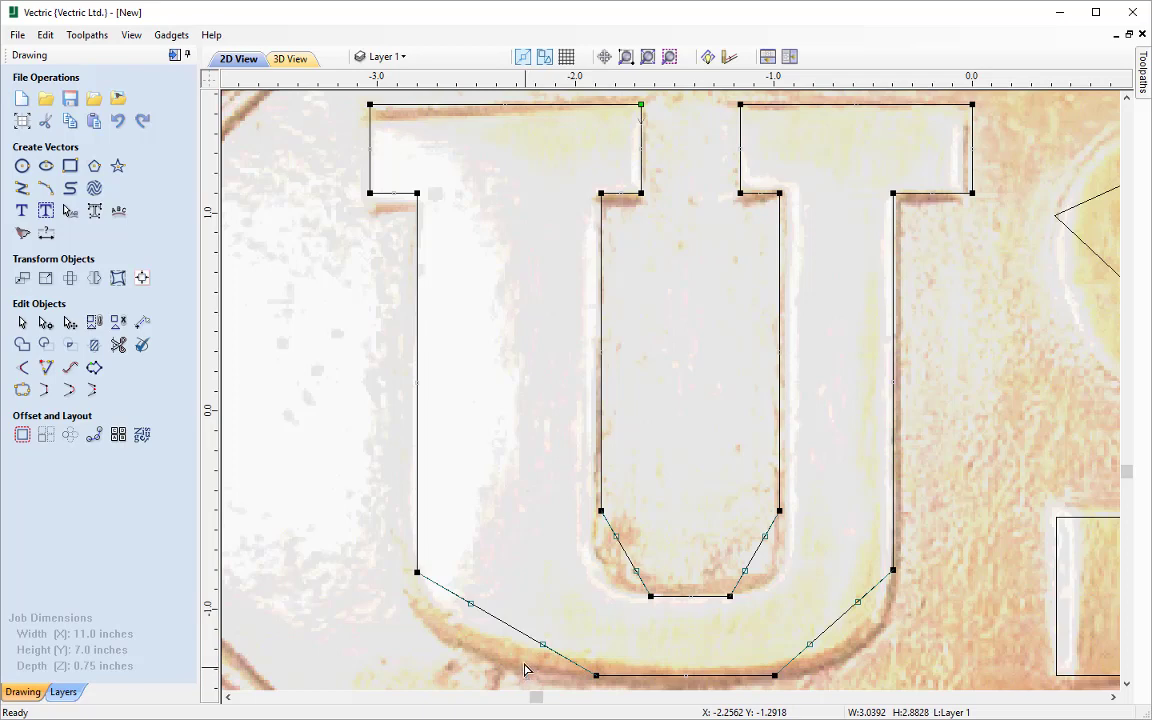
Smooth the four nodes where the U's straight inner and outer sides meet the Bezier spans
{"action": "left_click", "coordinate": [418, 574]}
{"action": "key", "text": "s"}
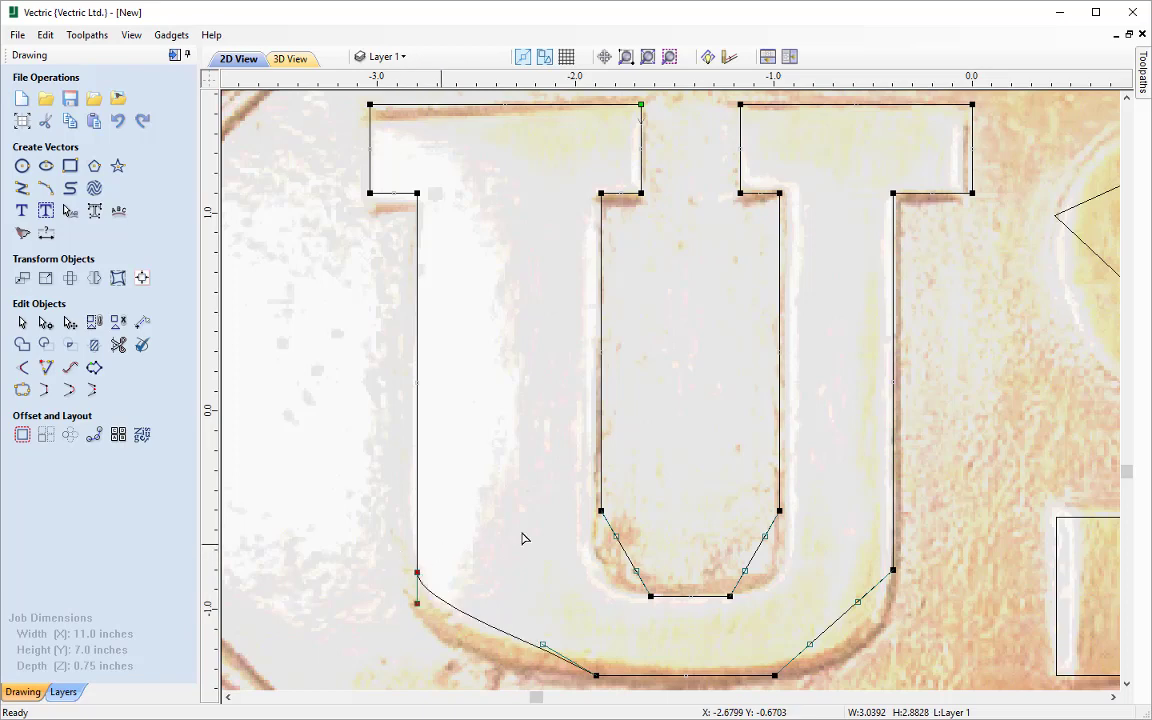
{"action": "left_click_drag", "start_coordinate": [615, 536], "coordinate": [599, 538]}
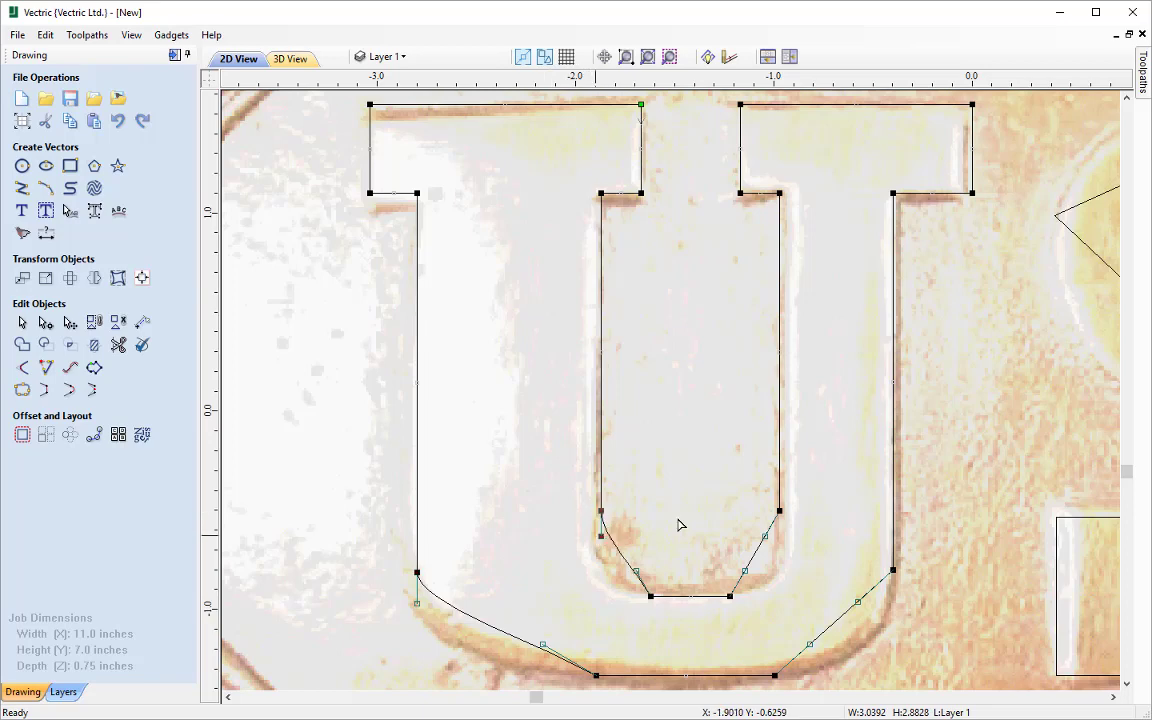
{"action": "key", "text": "s"}
{"action": "key", "text": "s"}
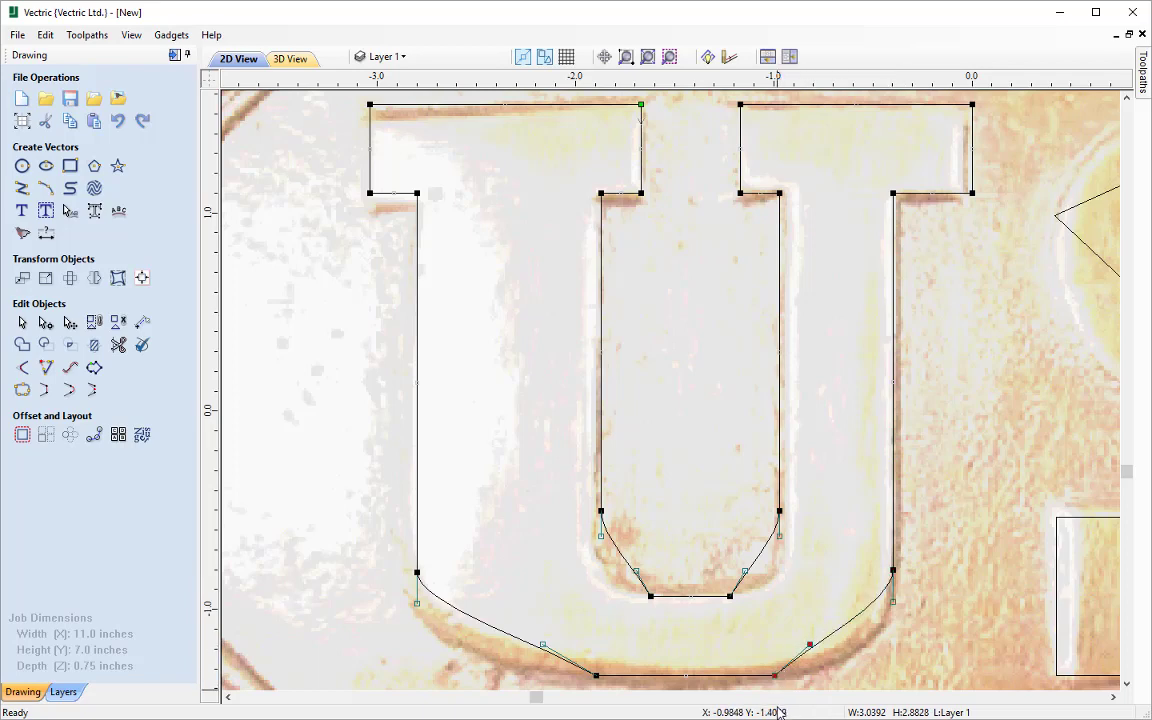
Smooth the four nodes at the ends of the U's outer and inner base lines
{"action": "key", "text": "s"}
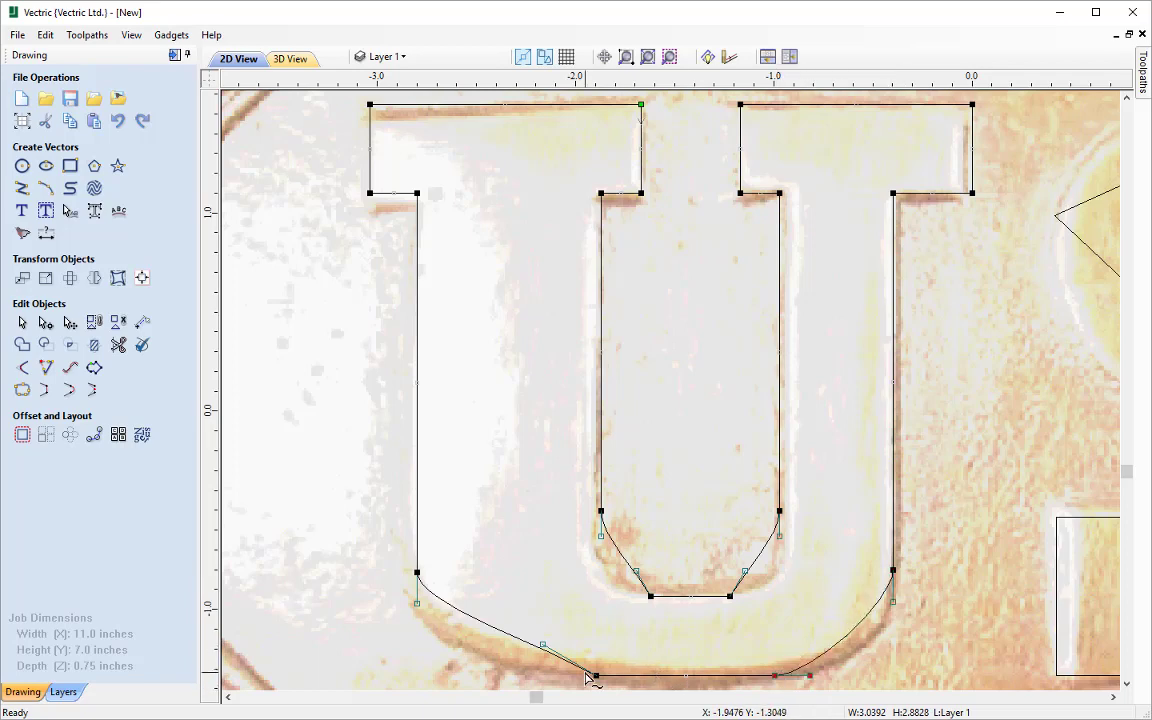
{"action": "key", "text": "s"}
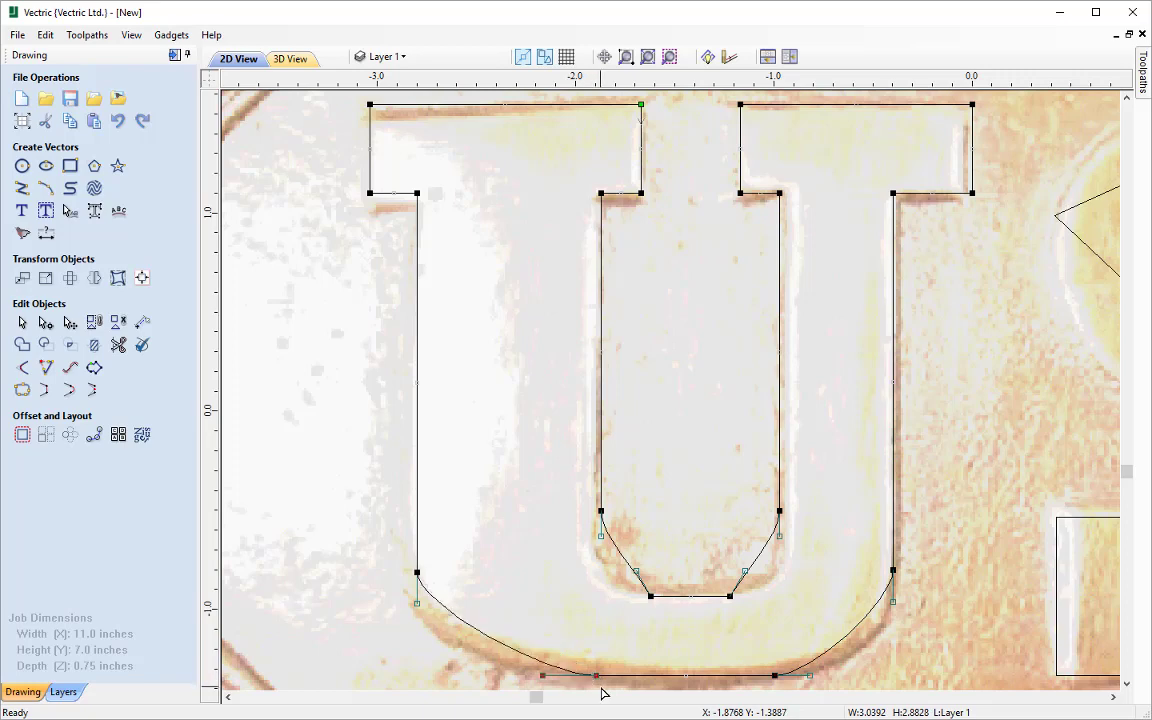
{"action": "left_click", "coordinate": [649, 596]}
{"action": "key", "text": "s"}
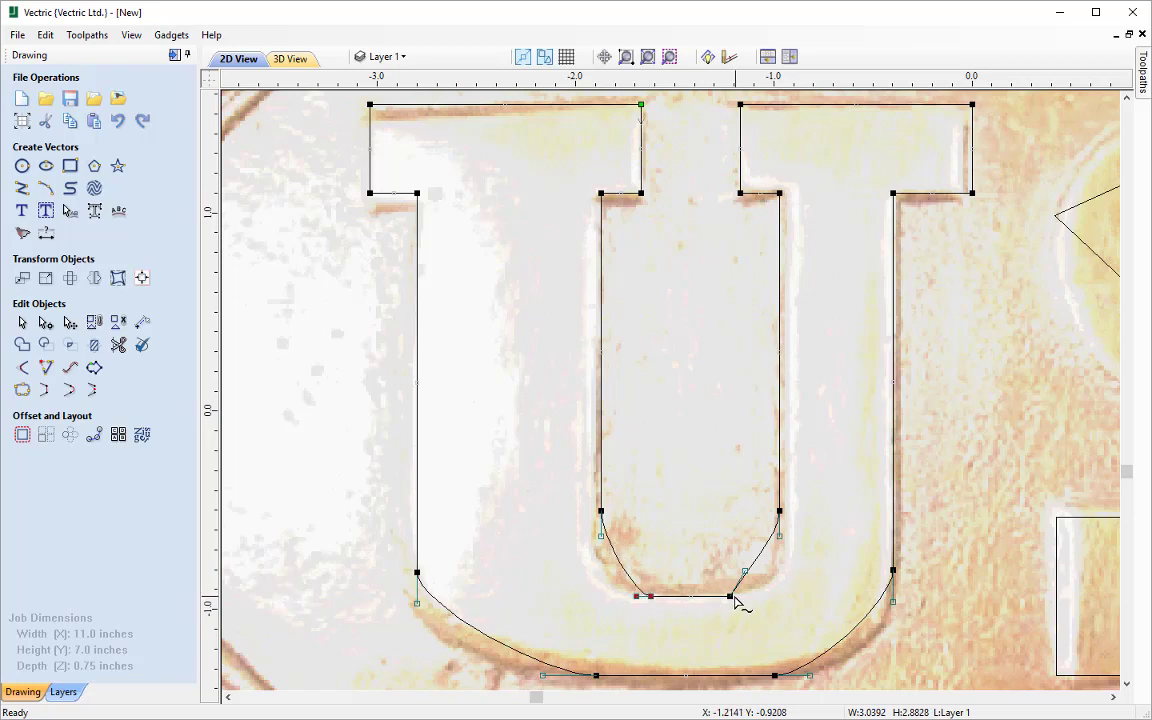
{"action": "left_click", "coordinate": [731, 596]}
{"action": "key", "text": "s"}
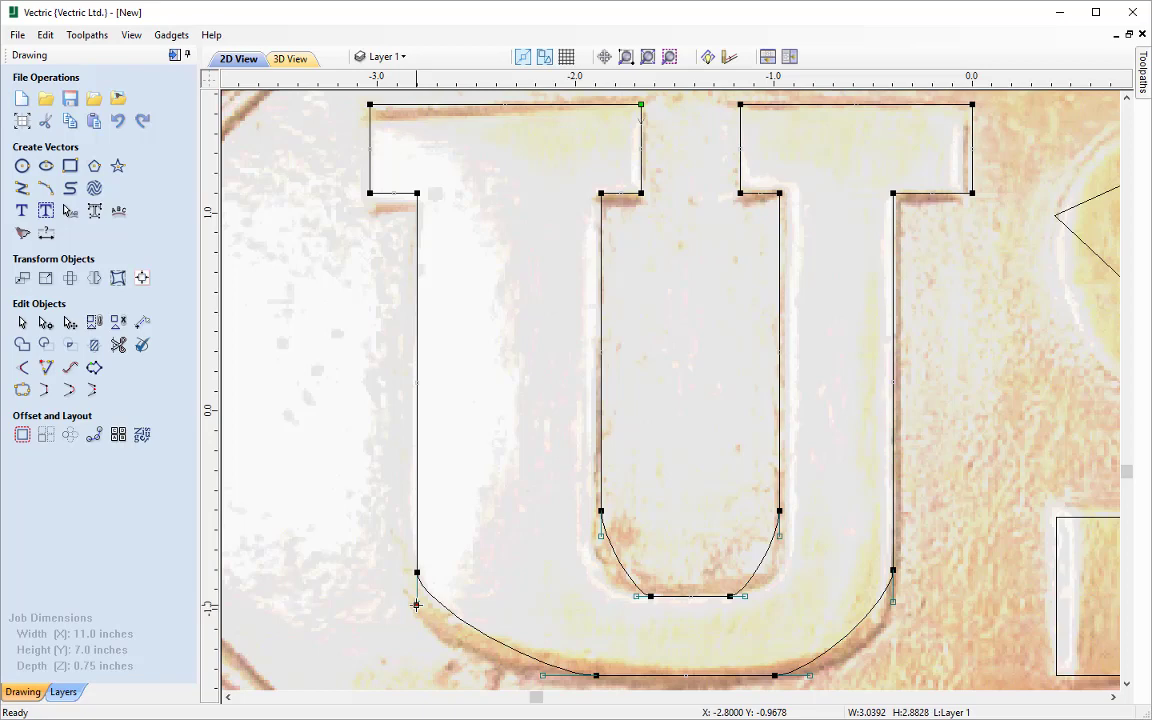
Lengthen the curve handles at the U's two outer bottom corners so both curves follow the photo's edge
{"action": "left_click_drag", "start_coordinate": [416, 604], "coordinate": [417, 646]}
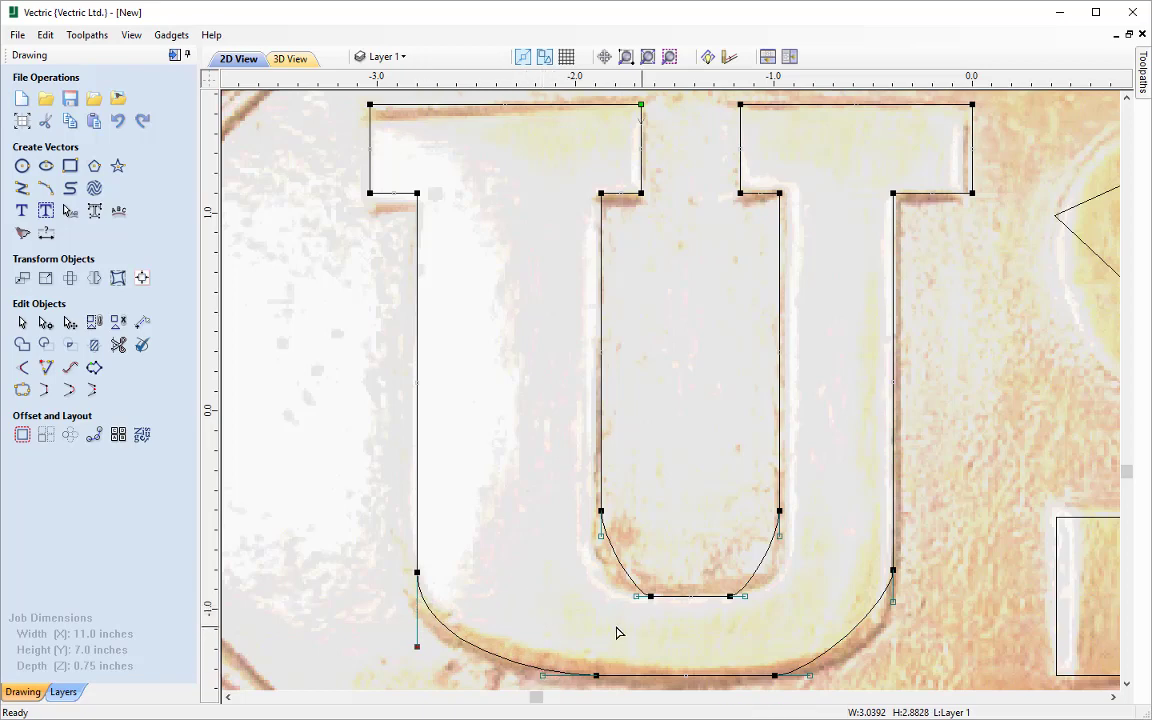
{"action": "key", "text": "ctrl+z"}
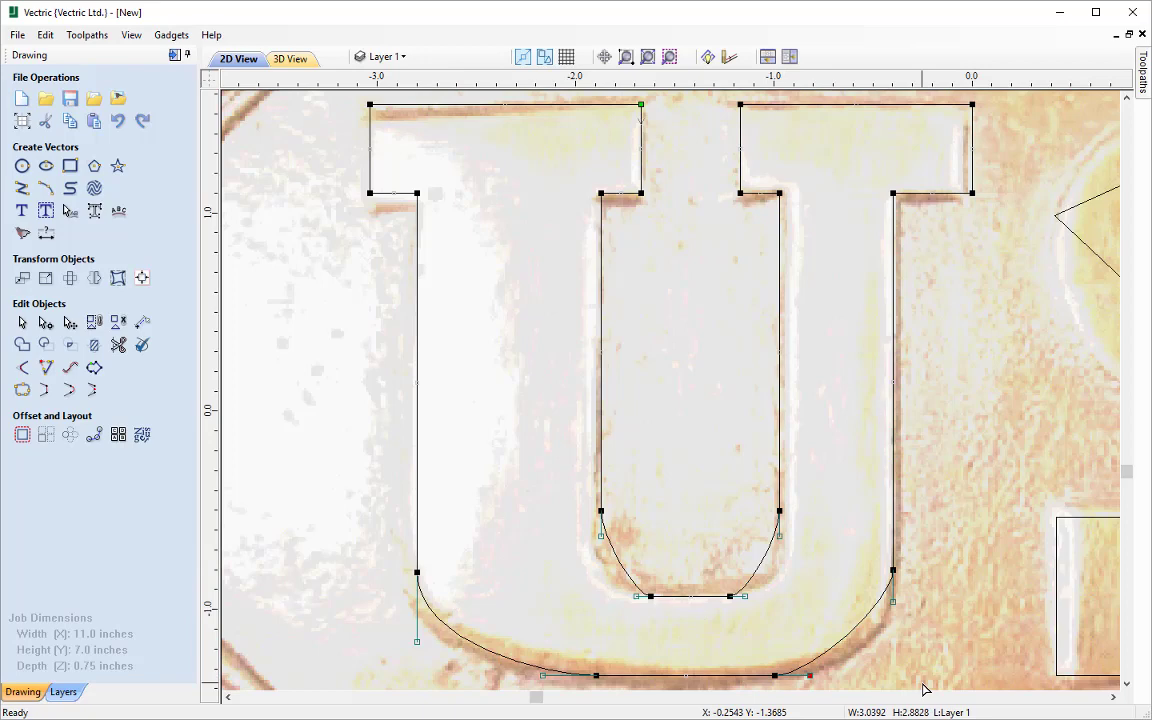
{"action": "left_click_drag", "start_coordinate": [809, 676], "coordinate": [872, 676]}
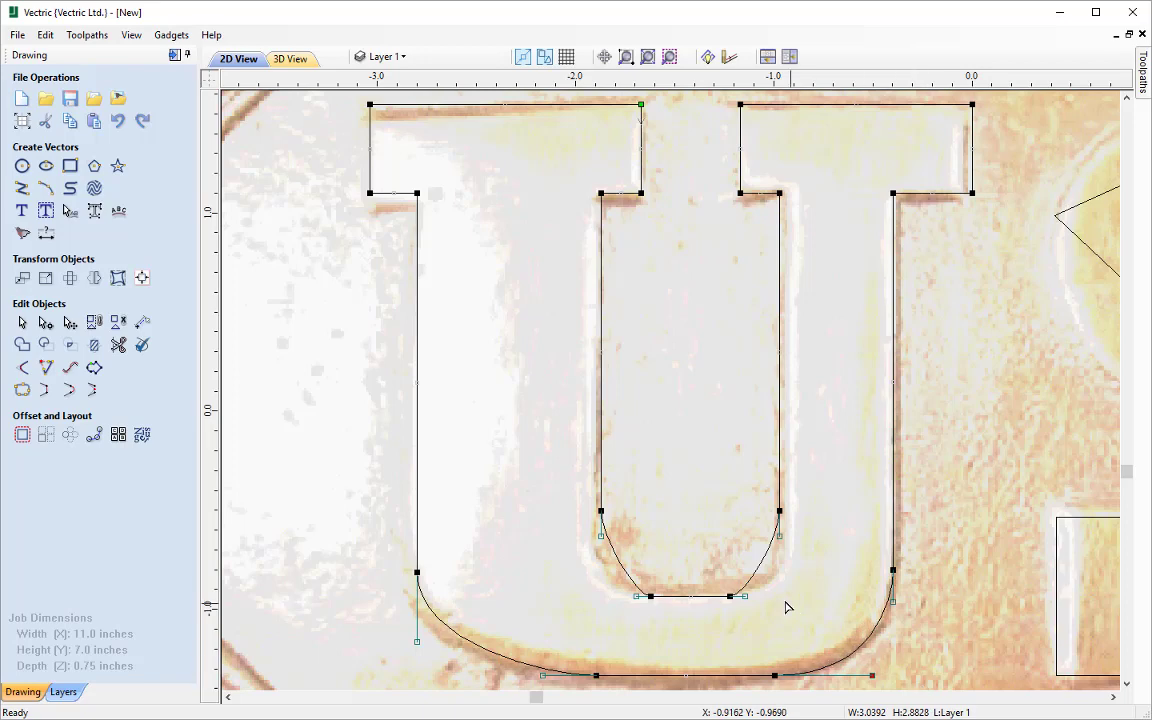
Round the U's two inner bottom corners by extending the base line's handles outward, and finish editing the U's nodes
{"action": "left_click_drag", "start_coordinate": [746, 598], "coordinate": [783, 596]}
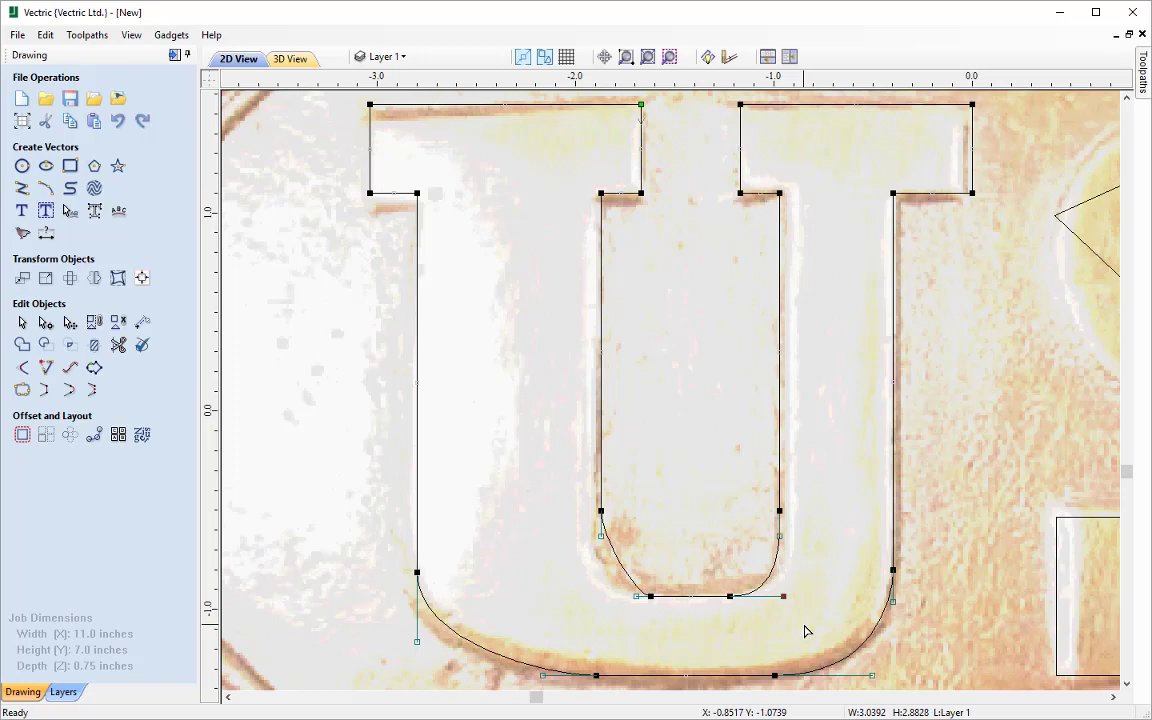
{"action": "left_click", "coordinate": [634, 597]}
{"action": "key", "text": "Left"}
{"action": "key", "text": "Left"}
{"action": "key", "text": "Left"}
{"action": "key", "text": "Left"}
{"action": "key", "text": "Left"}
{"action": "key", "text": "Left"}
{"action": "key", "text": "Left"}
{"action": "key", "text": "Left"}
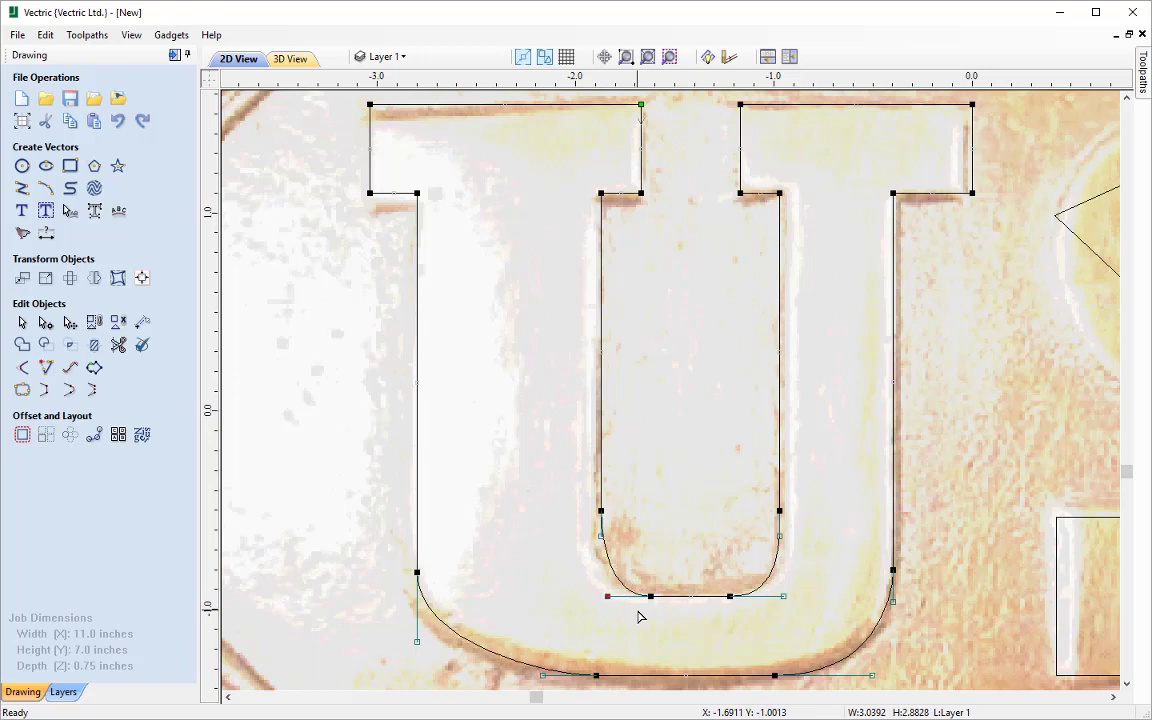
{"action": "key", "text": "Left"}
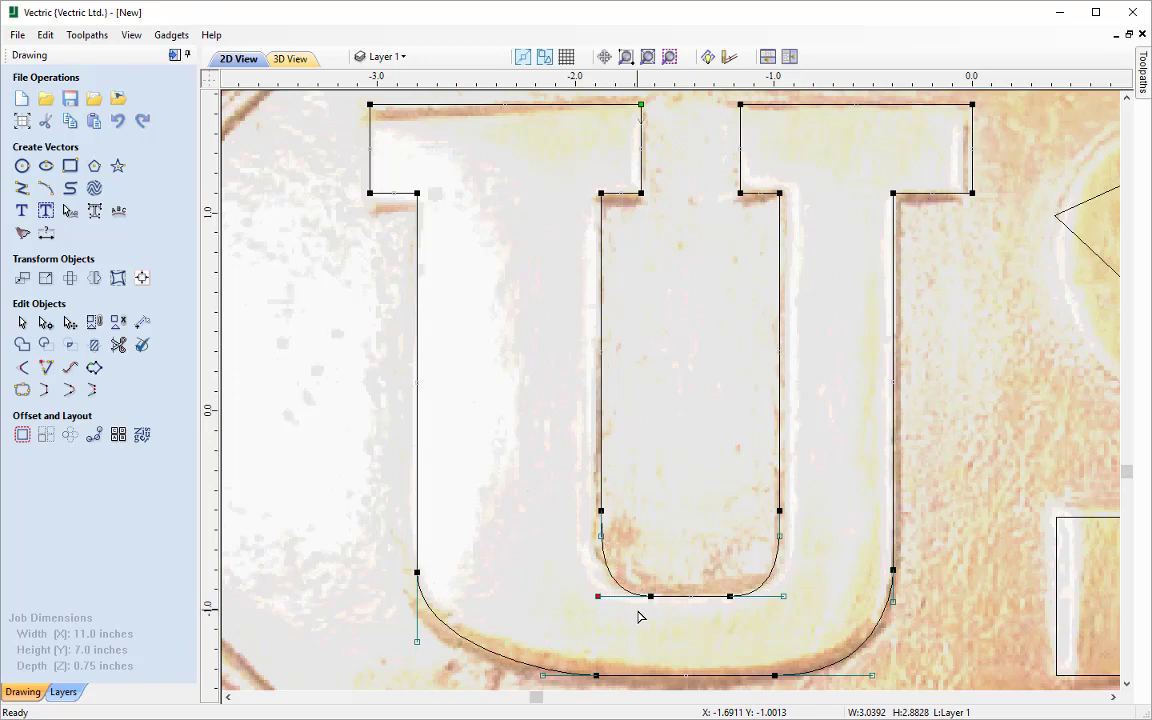
{"action": "left_click", "coordinate": [684, 440]}
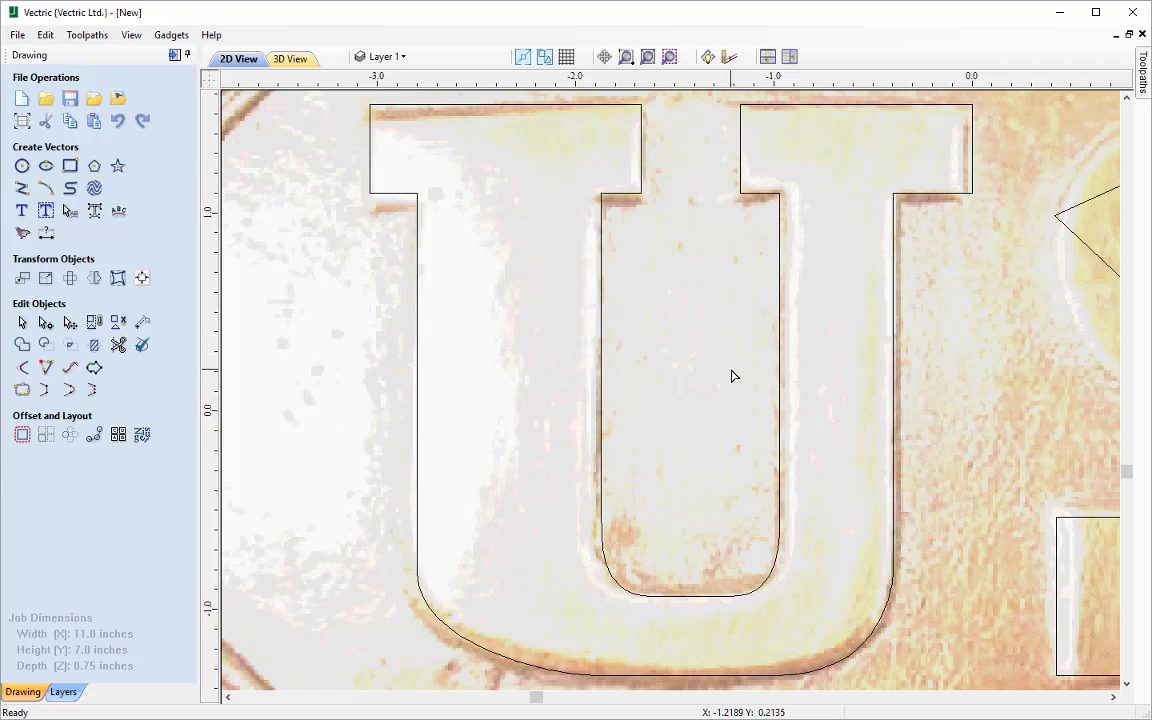
Open the S outline for node editing and smooth the top node of its upper inner curve
{"action": "left_click", "coordinate": [647, 57]}
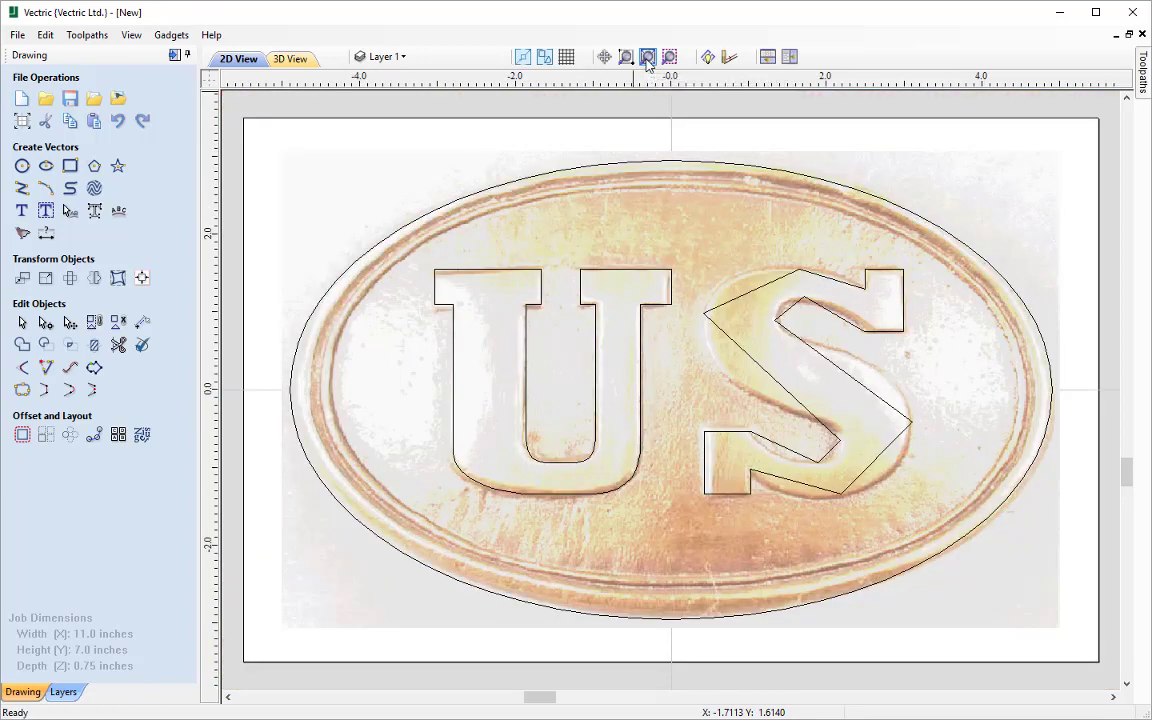
{"action": "left_click", "coordinate": [762, 295]}
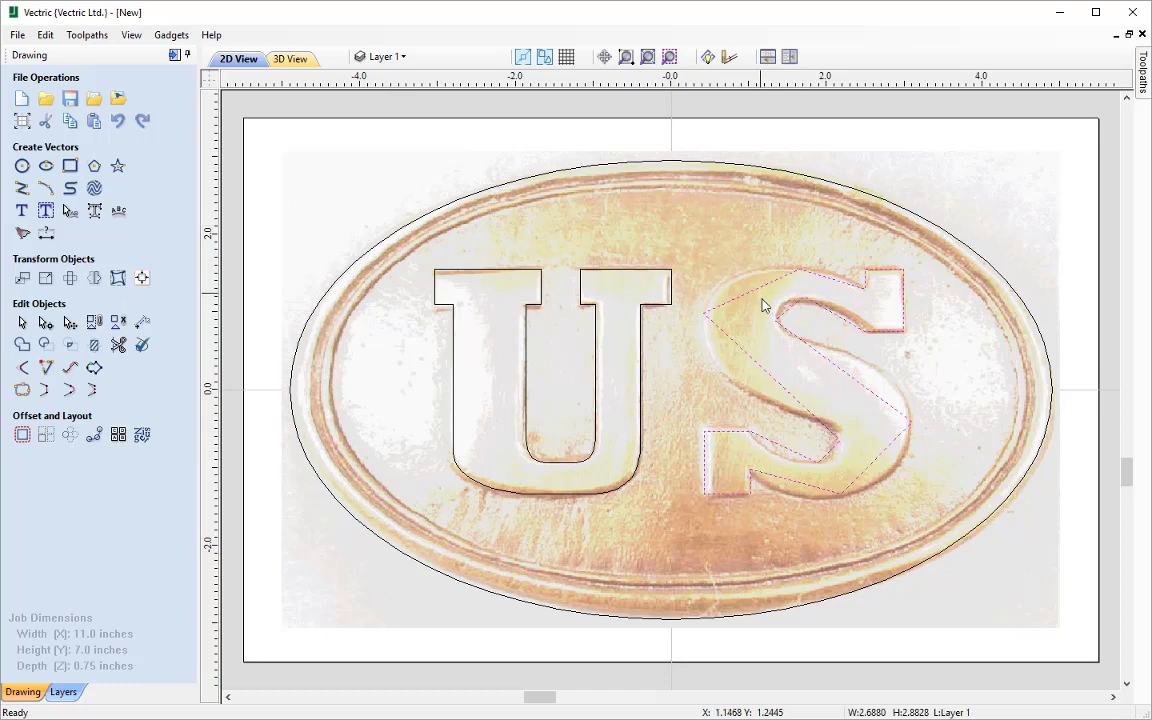
{"action": "left_click", "coordinate": [670, 57]}
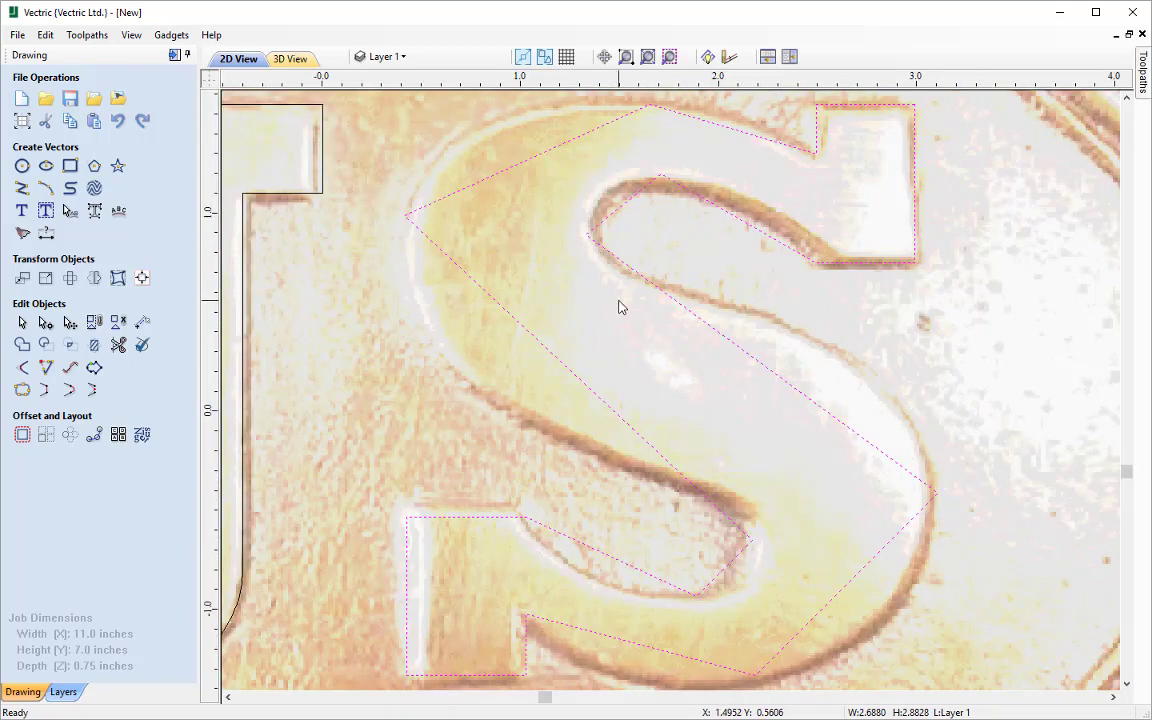
{"action": "key", "text": "n"}
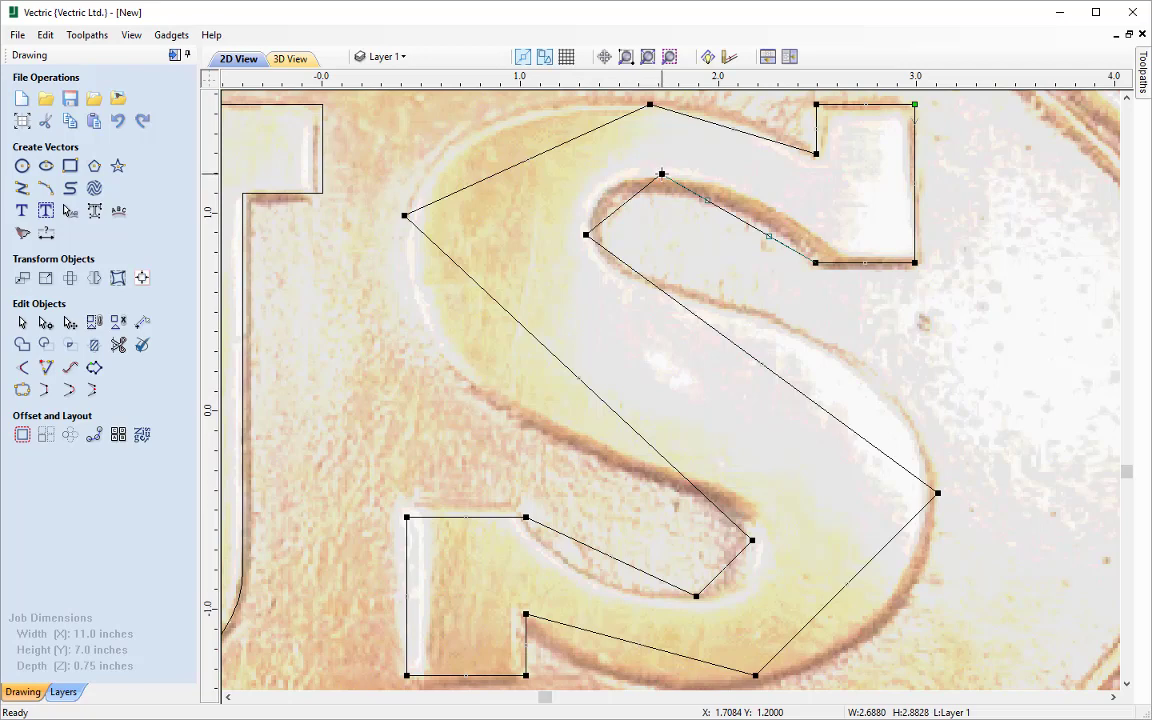
{"action": "right_click", "coordinate": [661, 175]}
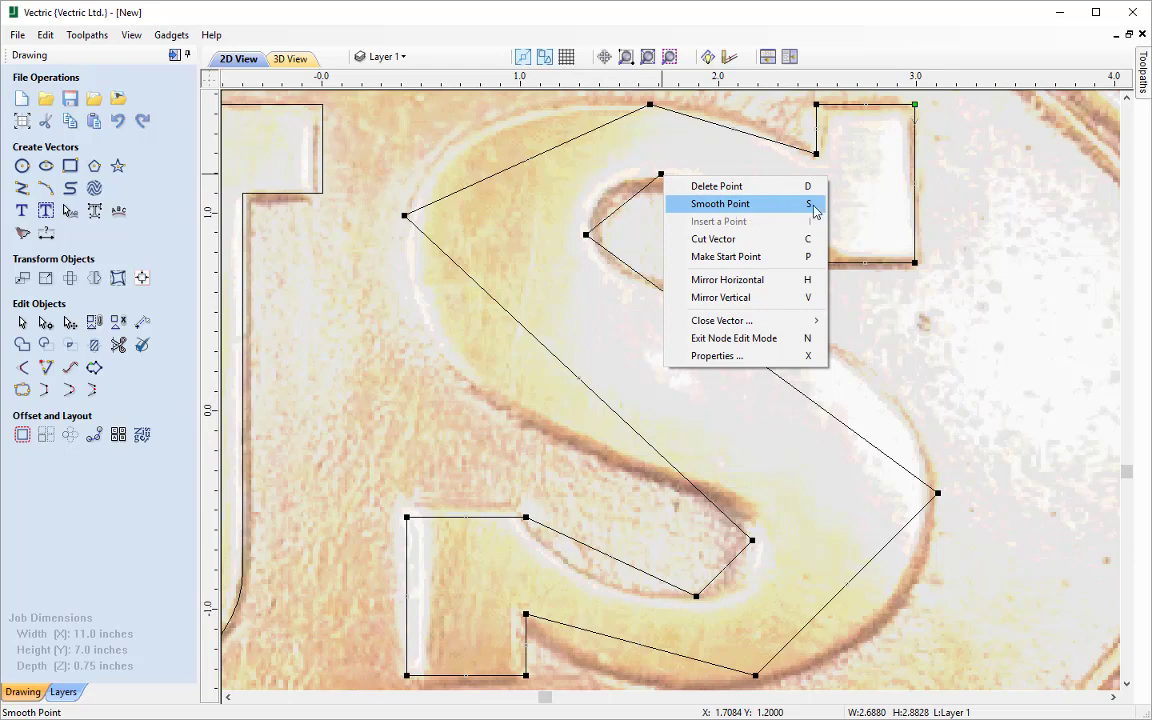
{"action": "left_click", "coordinate": [760, 207]}
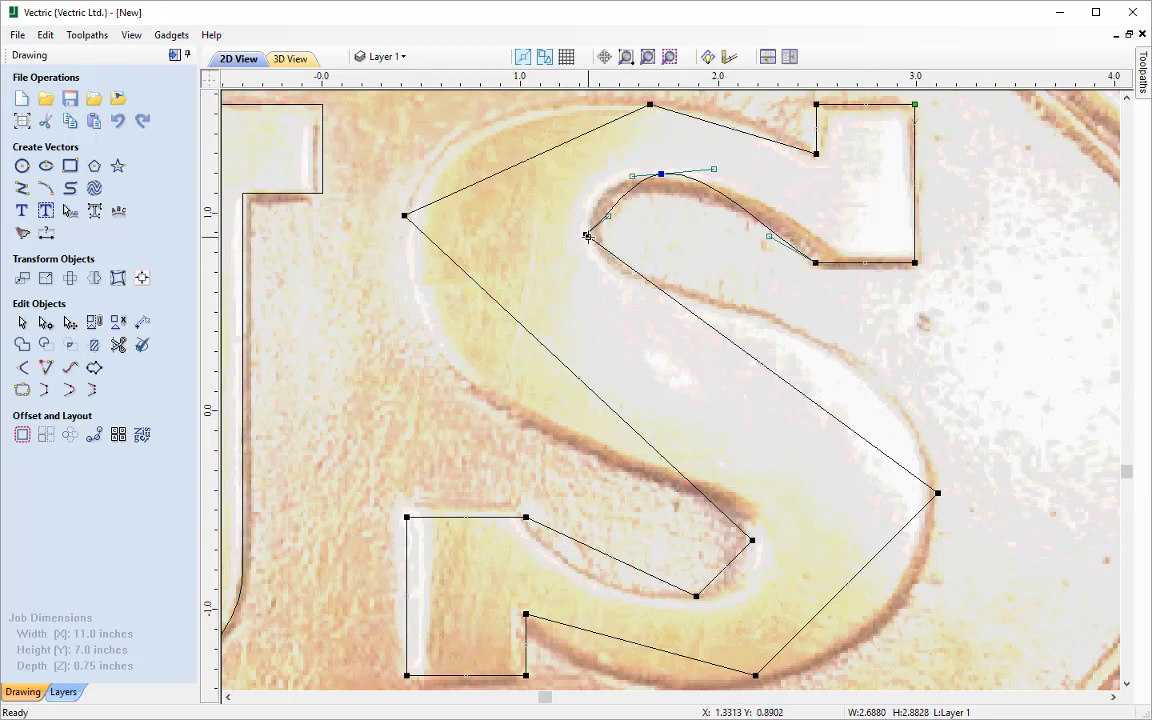
Smooth the seven remaining bowl nodes of the S outline, leaving the serif corners sharp
{"action": "key", "text": "s"}
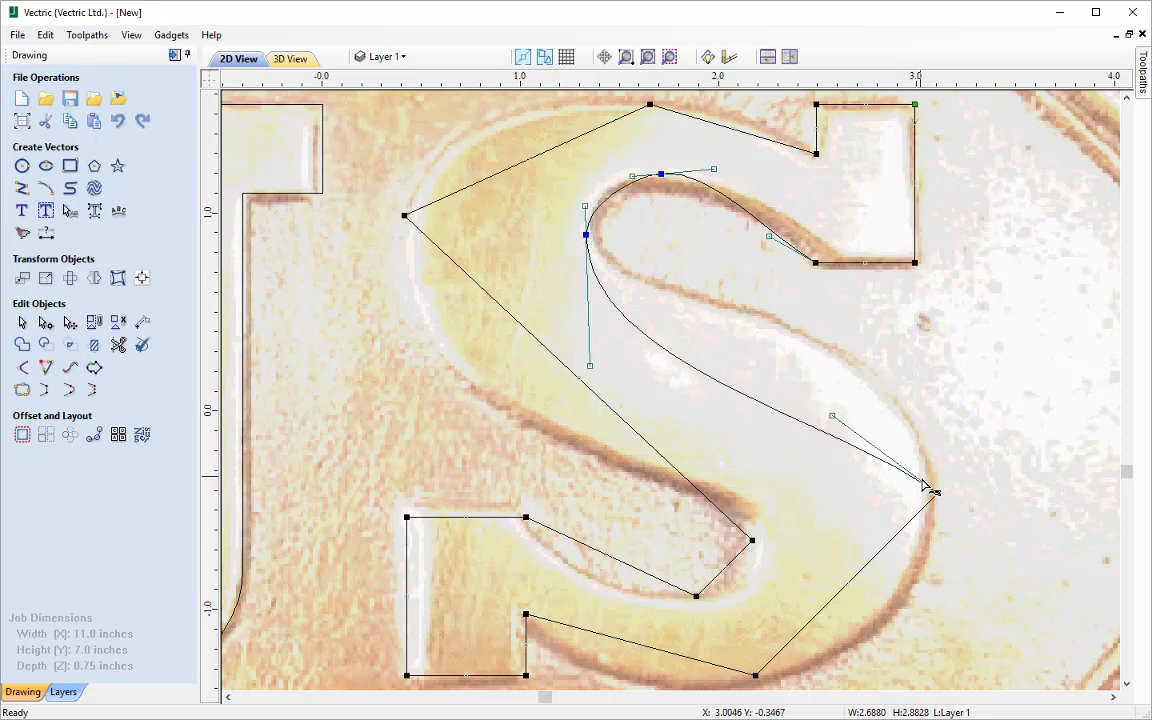
{"action": "key", "text": "s"}
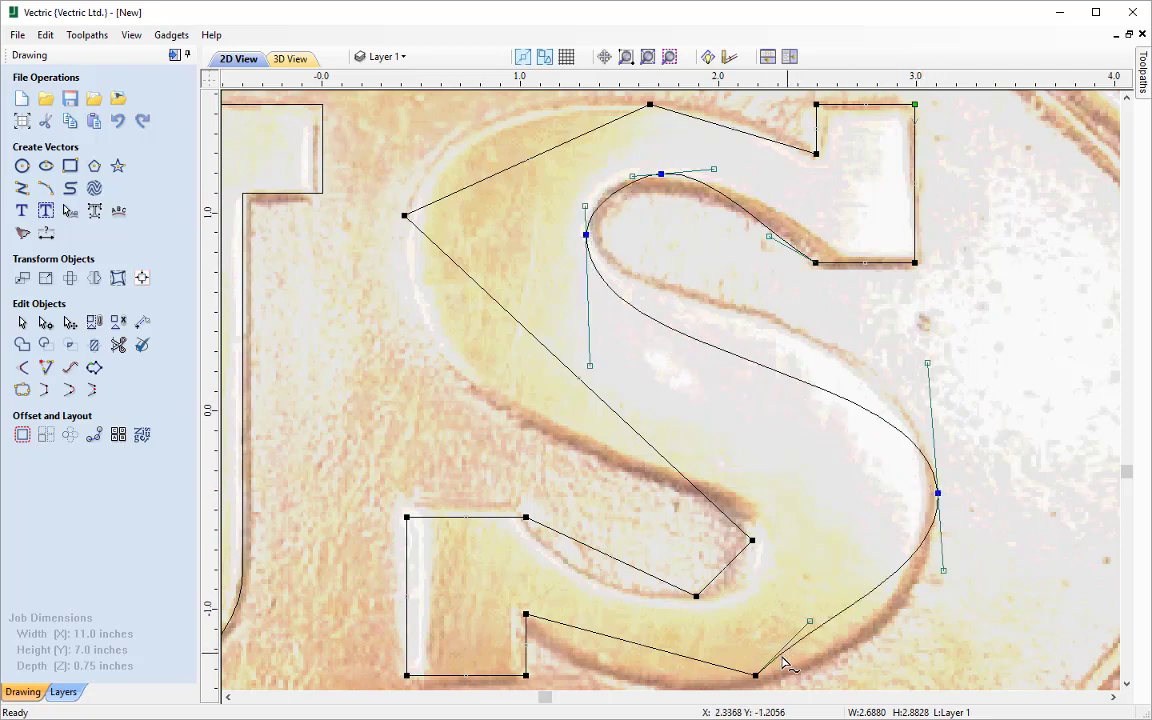
{"action": "key", "text": "s"}
{"action": "key", "text": "s"}
{"action": "key", "text": "s"}
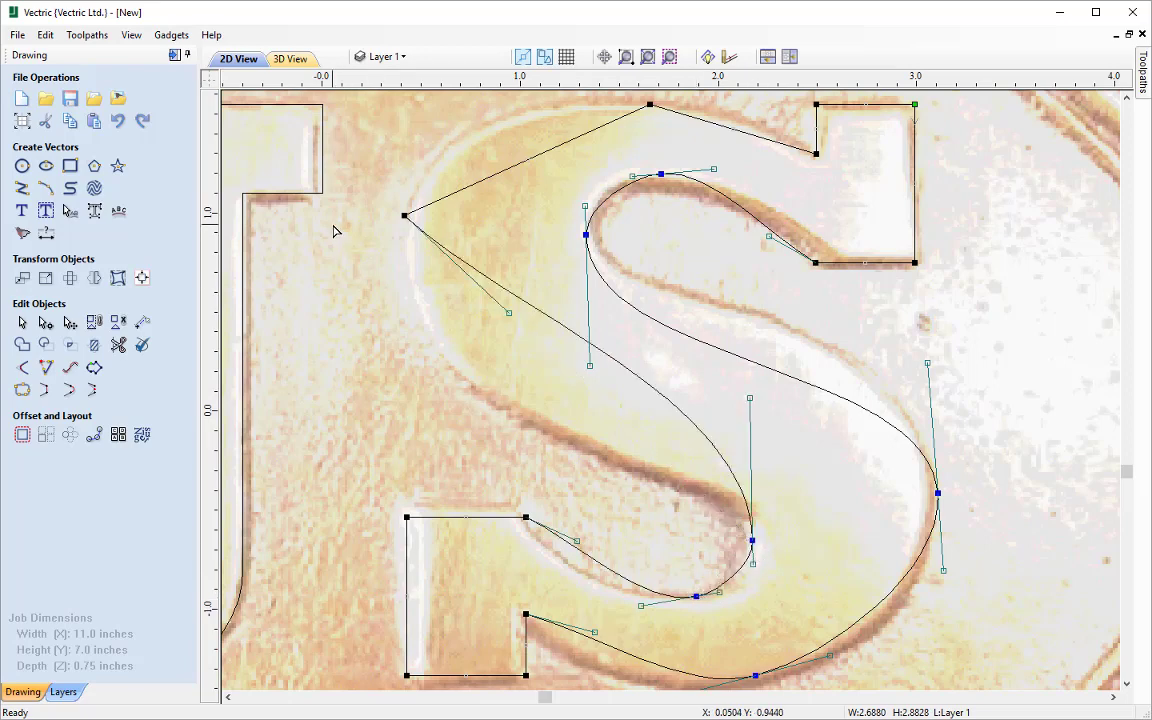
{"action": "key", "text": "s"}
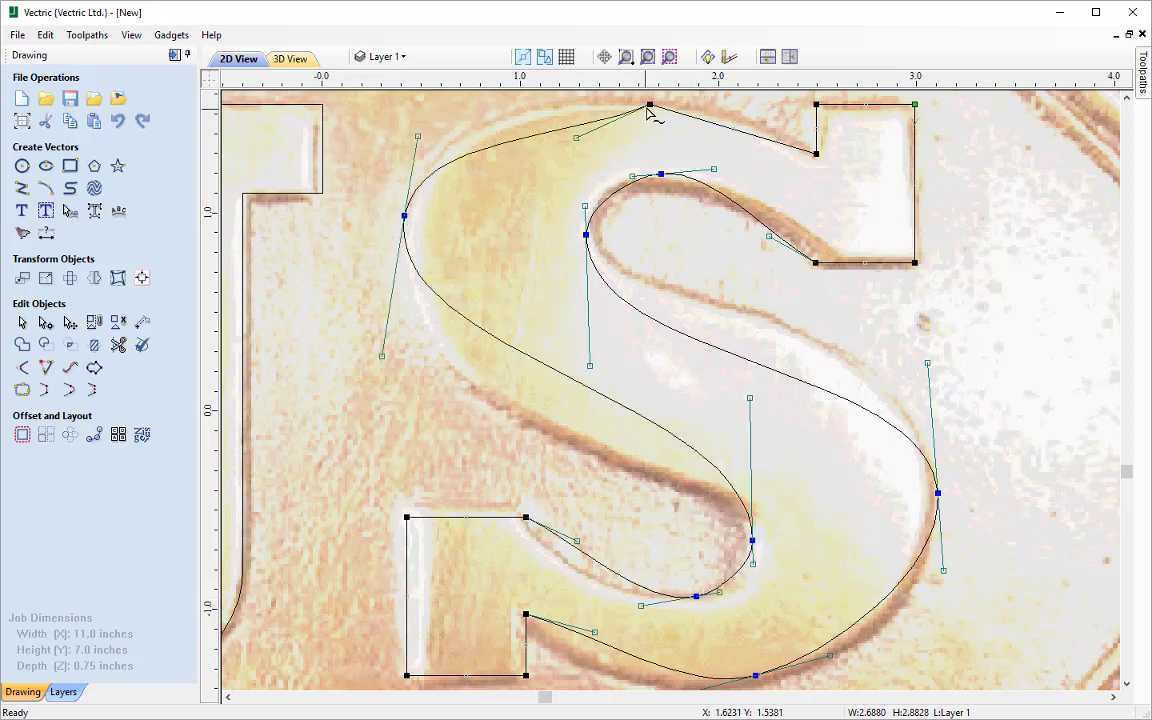
{"action": "key", "text": "s"}
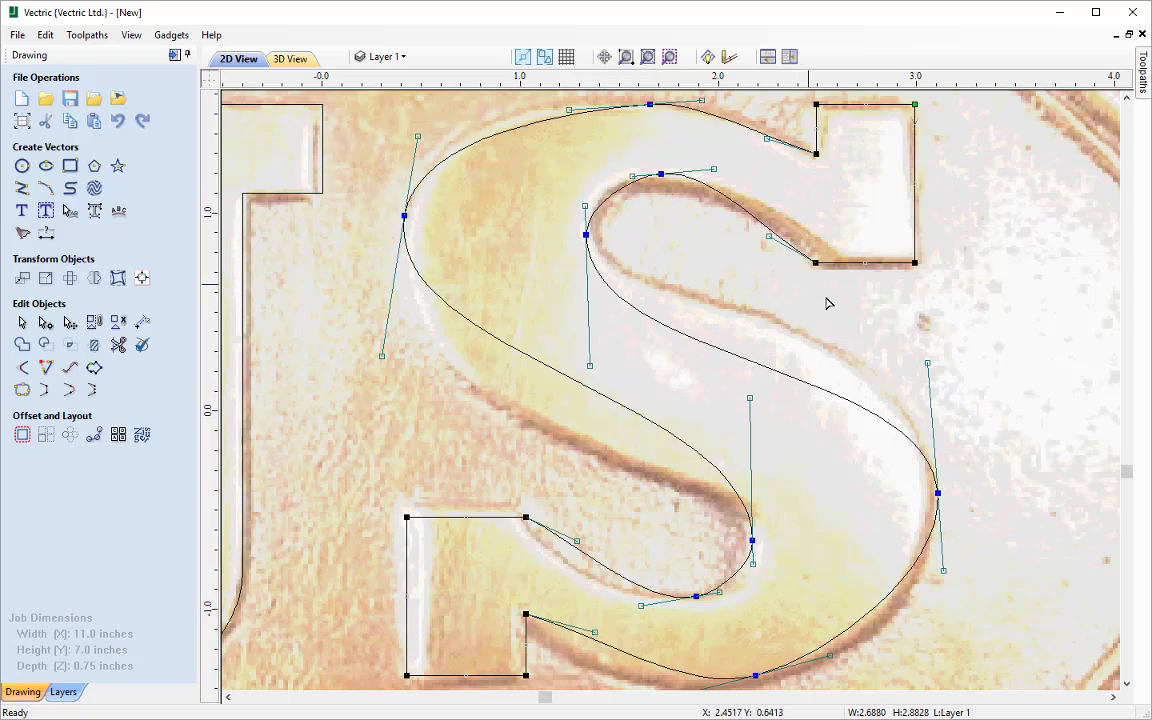
Align the handles of the S's rightmost outer node vertically and those of its two bottom nodes horizontally
{"action": "left_click", "coordinate": [937, 493]}
{"action": "key", "text": "s"}
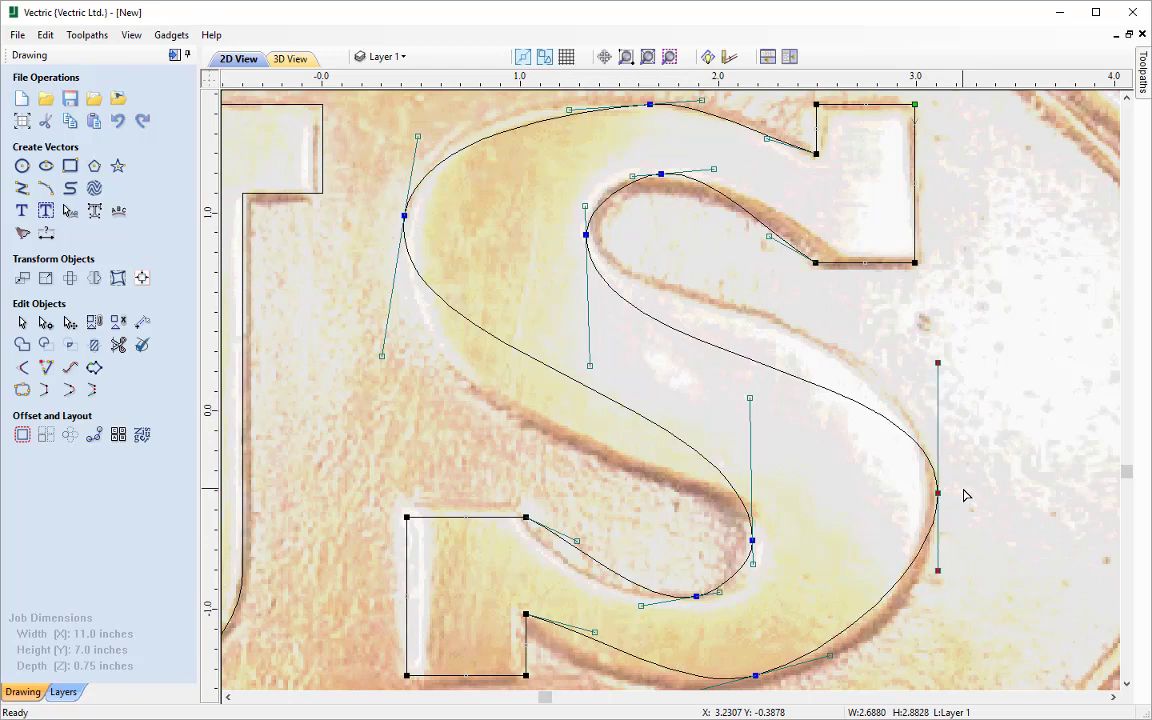
{"action": "left_click", "coordinate": [756, 675]}
{"action": "key", "text": "Down"}
{"action": "key", "text": "Down"}
{"action": "key", "text": "Down"}
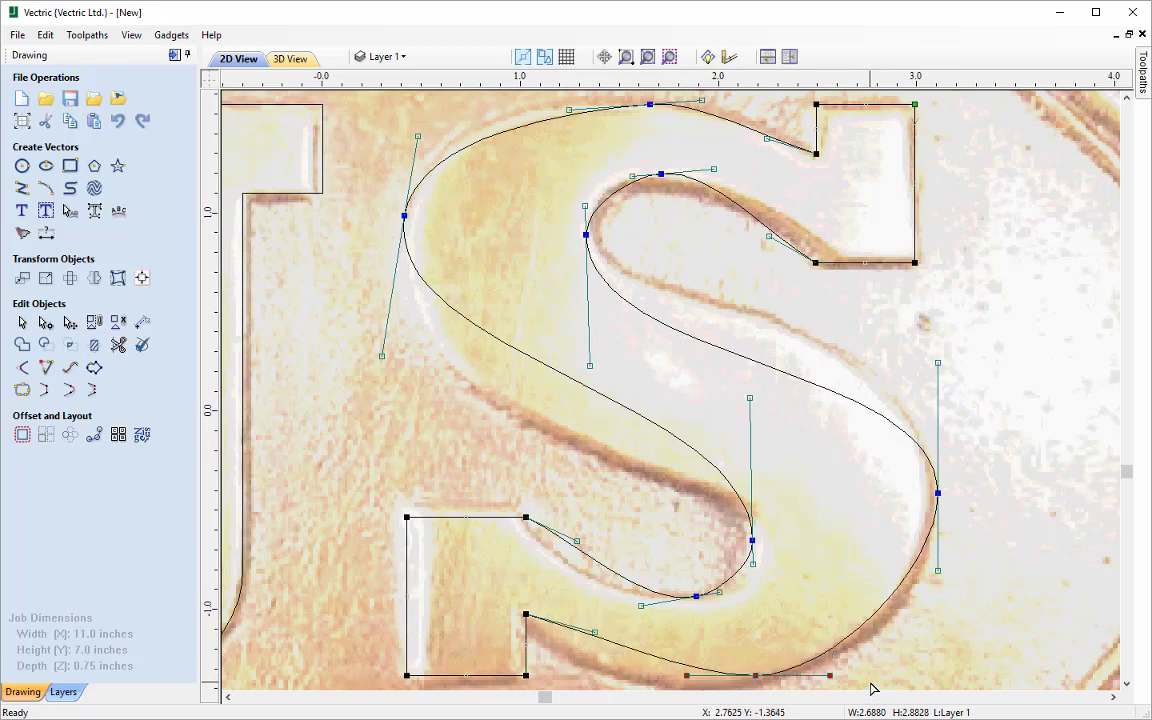
{"action": "left_click", "coordinate": [697, 596]}
{"action": "key", "text": "Down"}
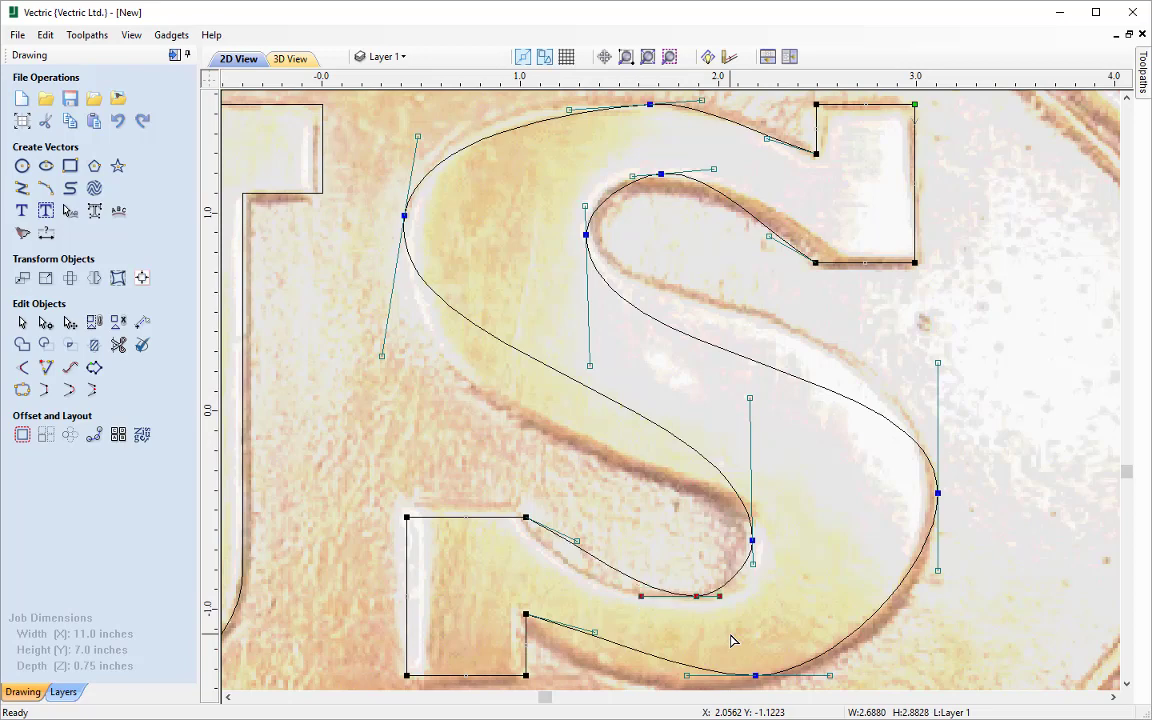
Align the handles vertically at the S's lower inner right node, leftmost outer node and upper inner left node
{"action": "left_click", "coordinate": [753, 541]}
{"action": "key", "text": "s"}
{"action": "left_click", "coordinate": [404, 215]}
{"action": "key", "text": "s"}
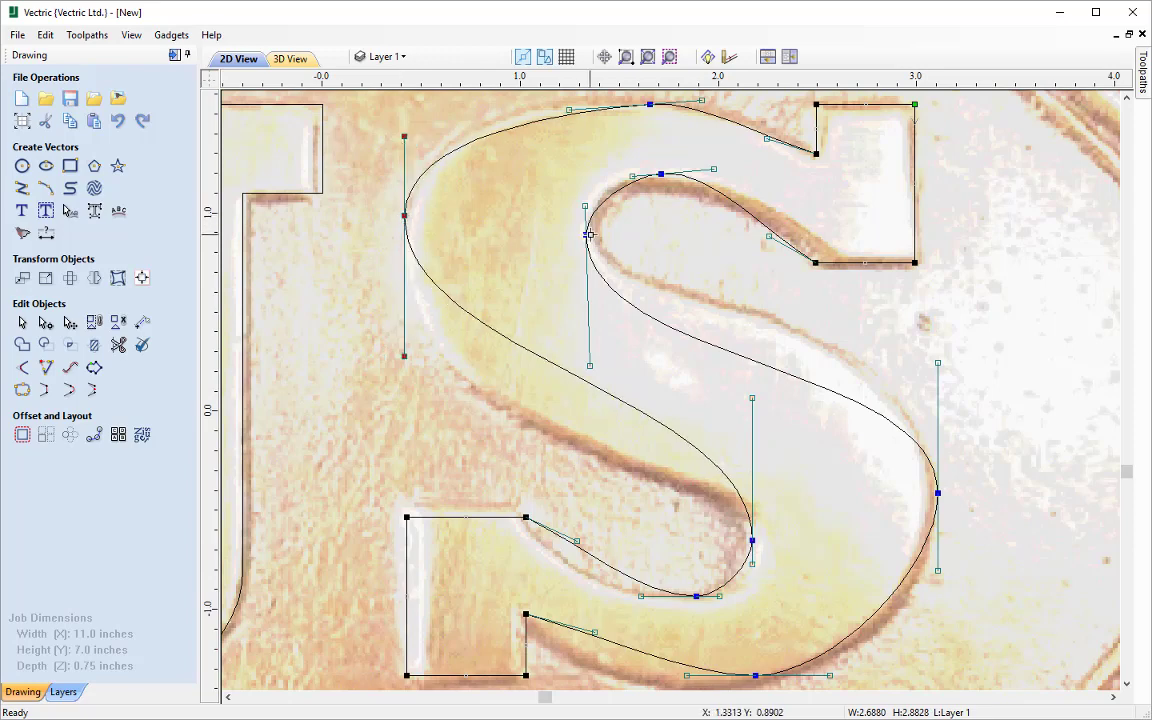
{"action": "left_click", "coordinate": [586, 235]}
Align the handles of the S's top inner and top outer nodes horizontally
{"action": "left_click", "coordinate": [661, 174]}
{"action": "key", "text": "s"}
{"action": "left_click", "coordinate": [650, 104]}
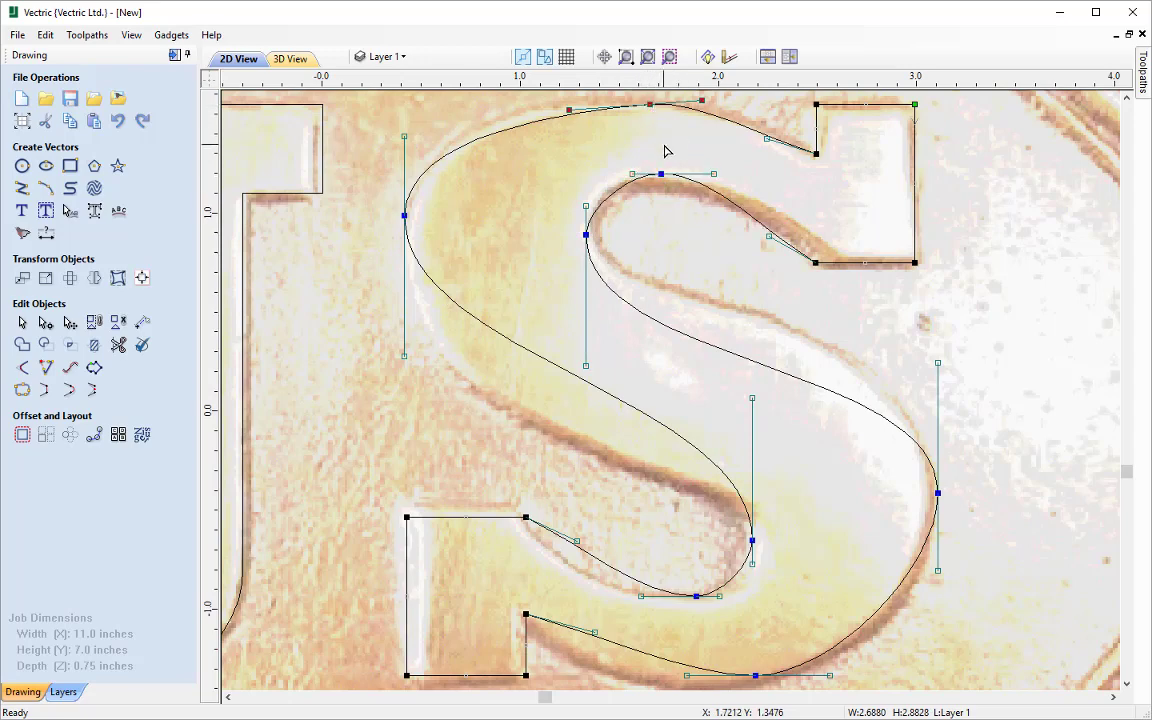
{"action": "key", "text": "c"}
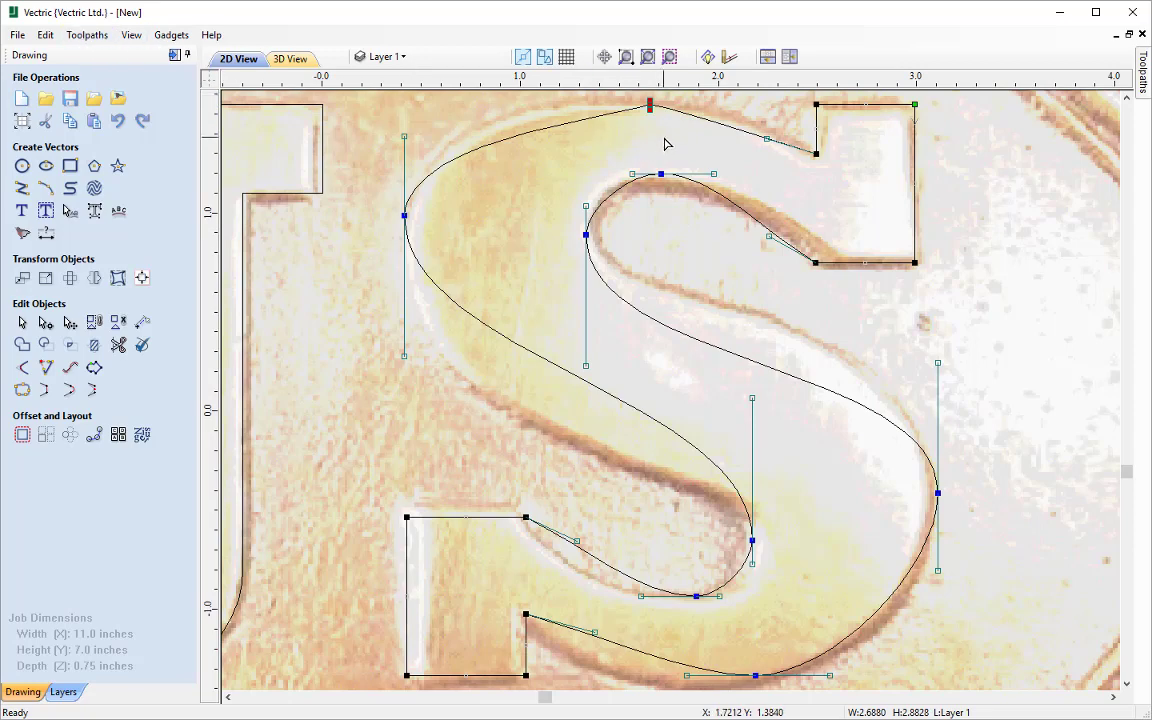
{"action": "key", "text": "s"}
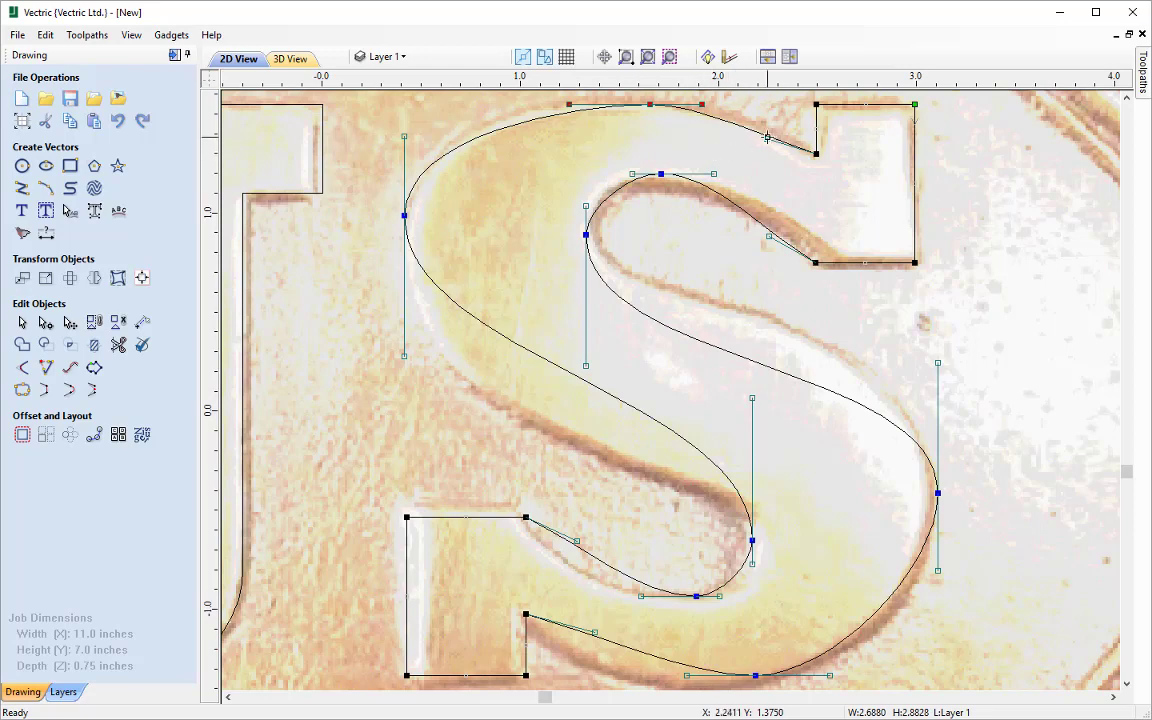
Adjust the S's top outer curve handles to follow the photo and move the leftmost outer node slightly down
{"action": "left_click_drag", "start_coordinate": [767, 138], "coordinate": [776, 130]}
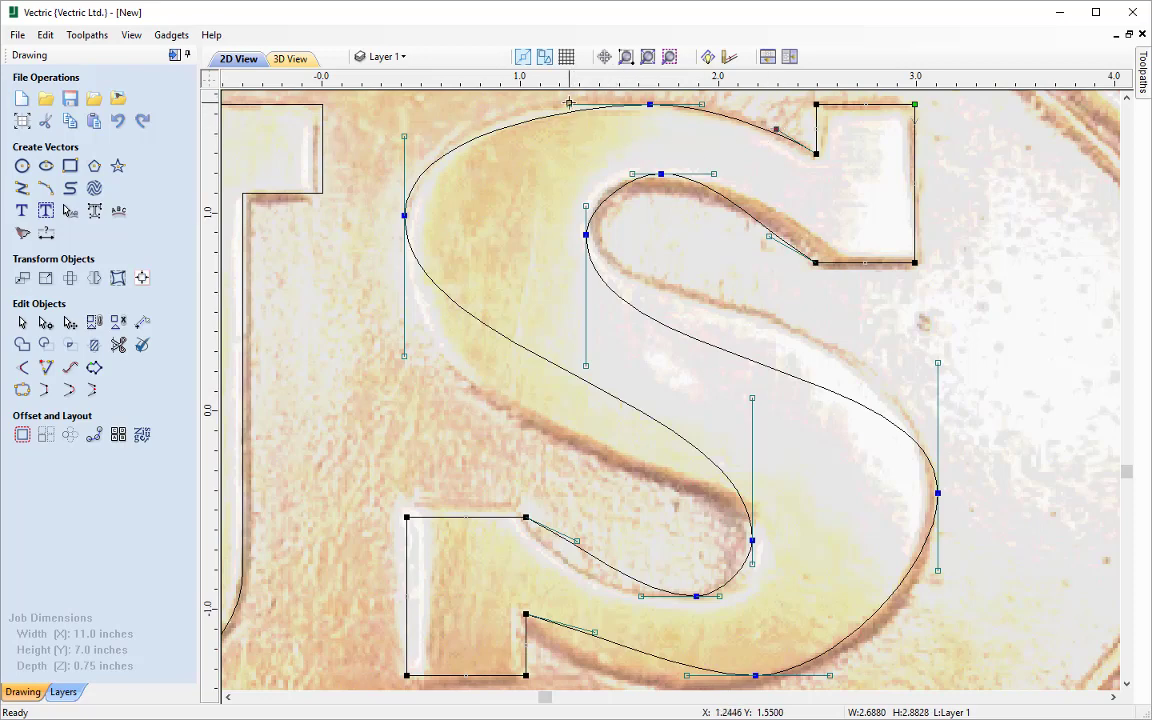
{"action": "left_click_drag", "start_coordinate": [569, 104], "coordinate": [492, 104]}
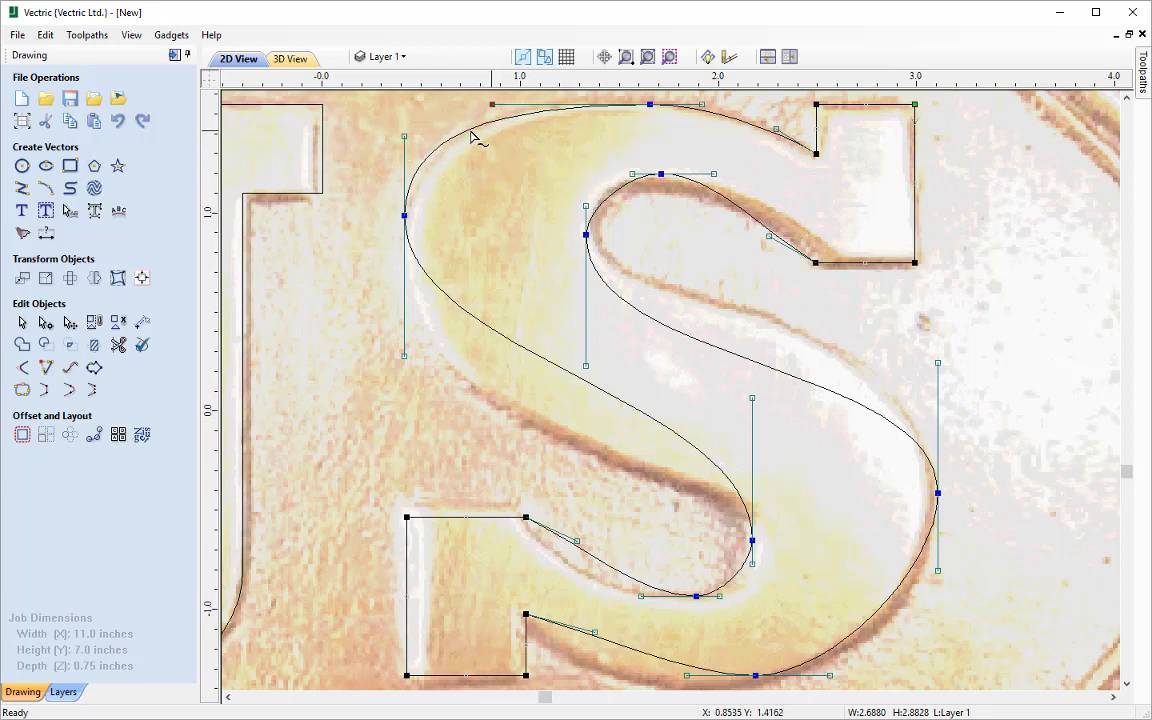
{"action": "left_click", "coordinate": [403, 215]}
{"action": "key", "text": "Down"}
{"action": "key", "text": "Down"}
{"action": "key", "text": "Down"}
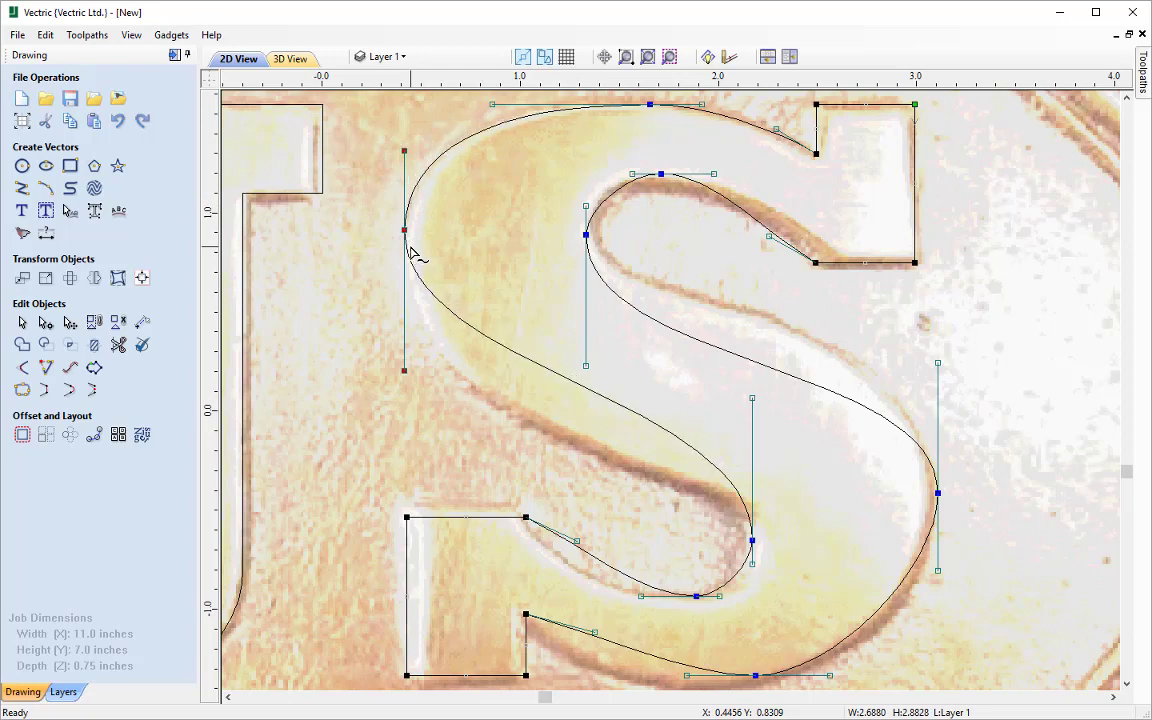
{"action": "key", "text": "Down"}
{"action": "key", "text": "Down"}
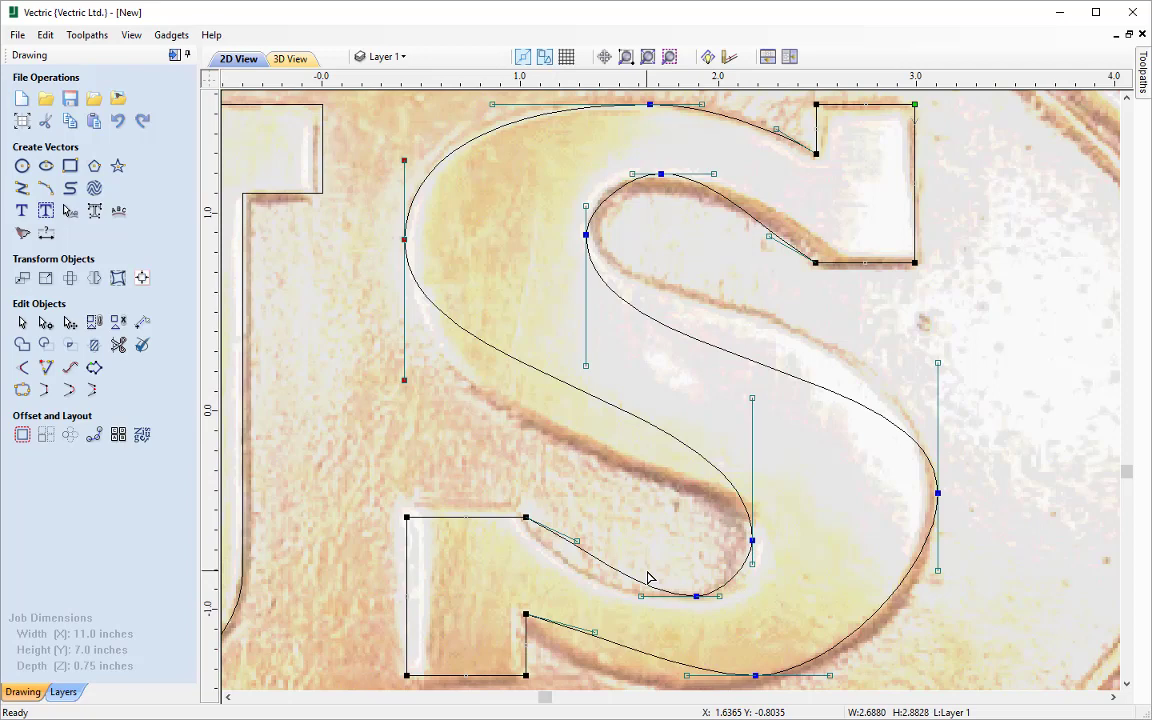
Extend the left handle of the S's top outer node farther left to fill out the upper left bowl
{"action": "left_click", "coordinate": [492, 106]}
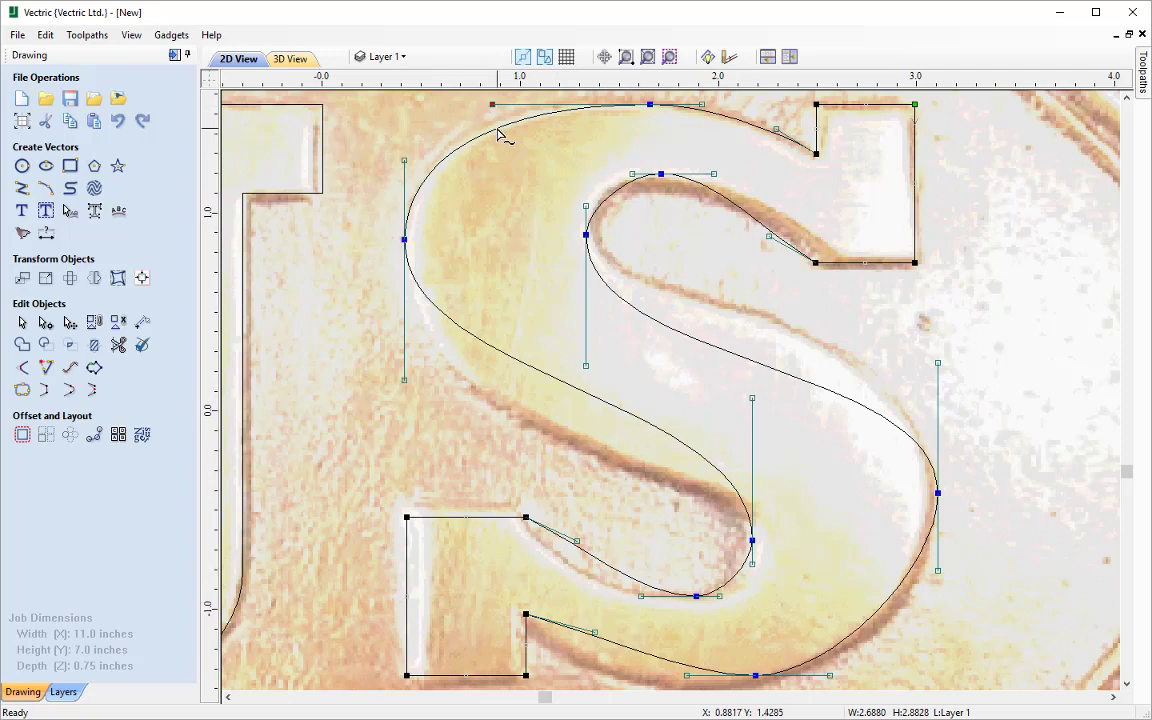
{"action": "key", "text": "Left"}
{"action": "key", "text": "Left"}
{"action": "key", "text": "Left"}
{"action": "key", "text": "Left"}
{"action": "key", "text": "Left"}
{"action": "key", "text": "Left"}
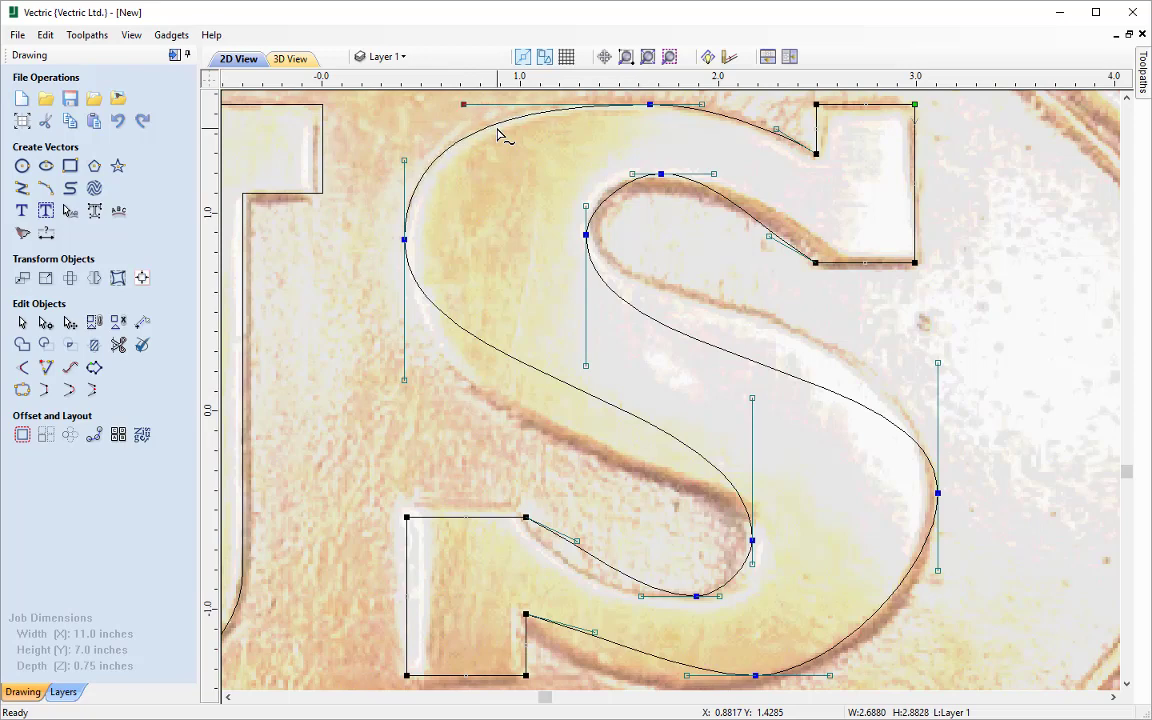
Lengthen the lower handle of the S's leftmost outer node so the outer diagonal curve reaches the photo's edge
{"action": "left_click", "coordinate": [404, 379]}
{"action": "key", "text": "Down"}
{"action": "key", "text": "Down"}
{"action": "key", "text": "Down"}
{"action": "key", "text": "Down"}
{"action": "key", "text": "Down"}
{"action": "key", "text": "Down"}
{"action": "key", "text": "Down"}
{"action": "key", "text": "Down"}
{"action": "key", "text": "Down"}
{"action": "key", "text": "Down"}
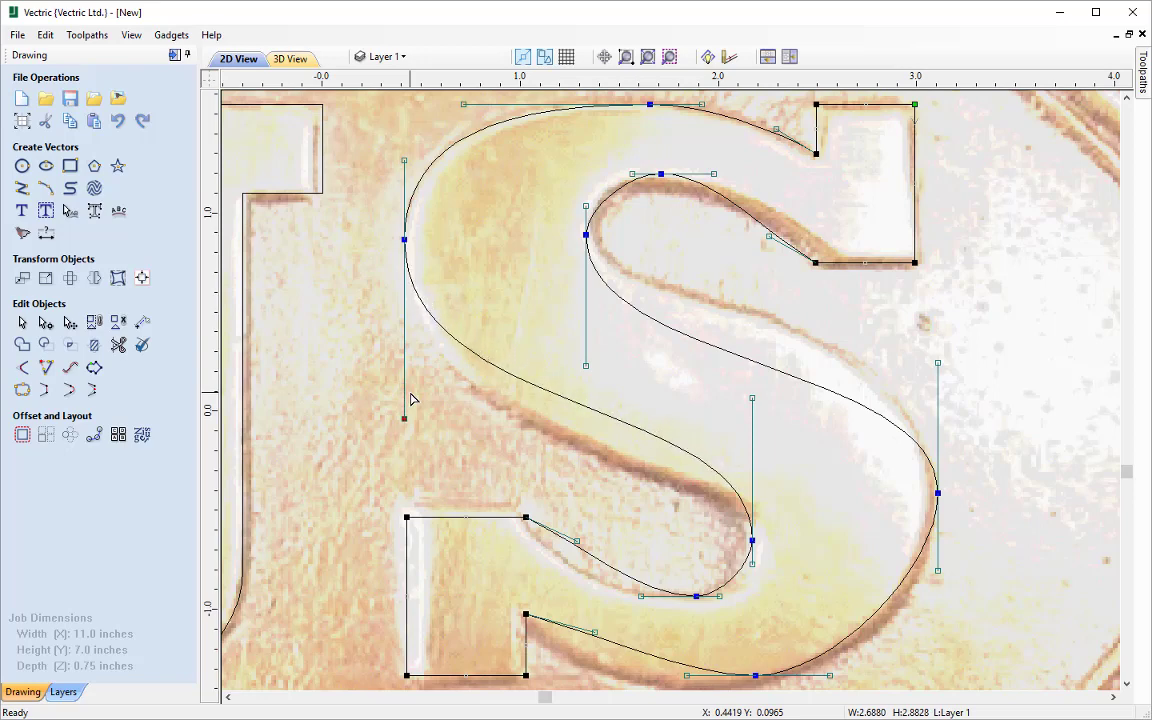
{"action": "key", "text": "Down"}
{"action": "key", "text": "Down"}
{"action": "key", "text": "Down"}
{"action": "key", "text": "Down"}
{"action": "key", "text": "Down"}
{"action": "key", "text": "Down"}
{"action": "key", "text": "Down"}
{"action": "key", "text": "Down"}
{"action": "key", "text": "Down"}
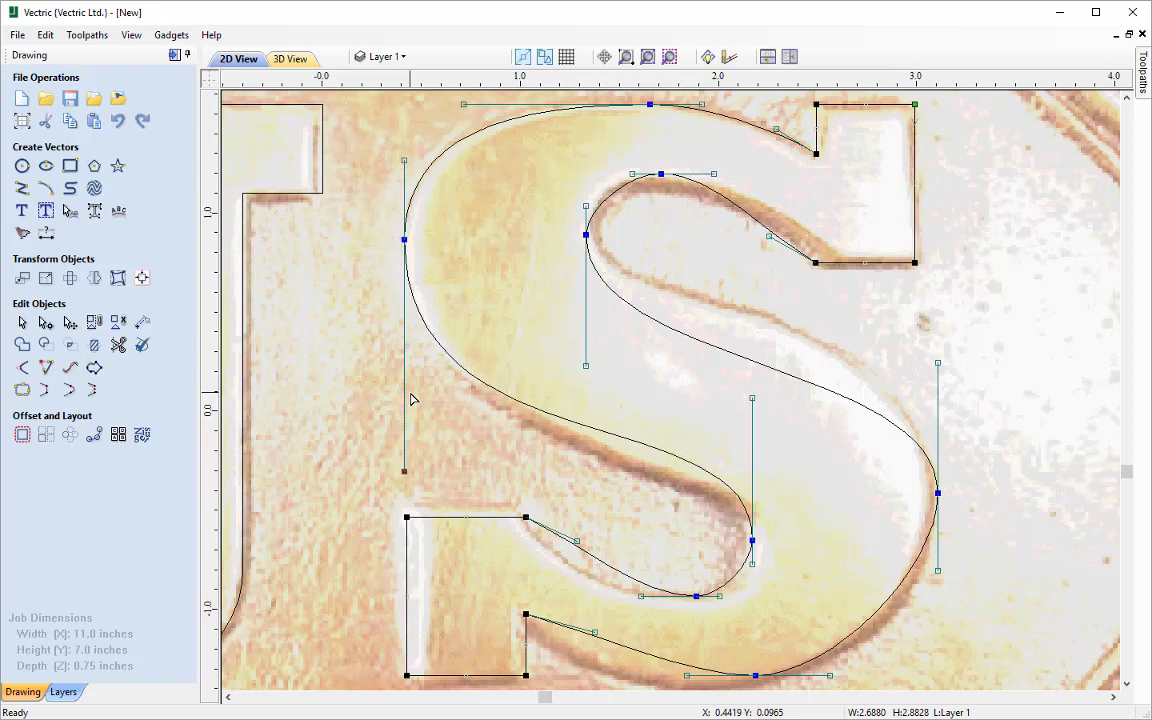
Shorten the upper handle of the S's lower inner right node so the curve hugs the photo's edge
{"action": "left_click", "coordinate": [751, 397]}
{"action": "key", "text": "Down"}
{"action": "key", "text": "Down"}
{"action": "key", "text": "Down"}
{"action": "key", "text": "Down"}
{"action": "key", "text": "Down"}
{"action": "key", "text": "Down"}
{"action": "key", "text": "Down"}
{"action": "key", "text": "Down"}
{"action": "key", "text": "Down"}
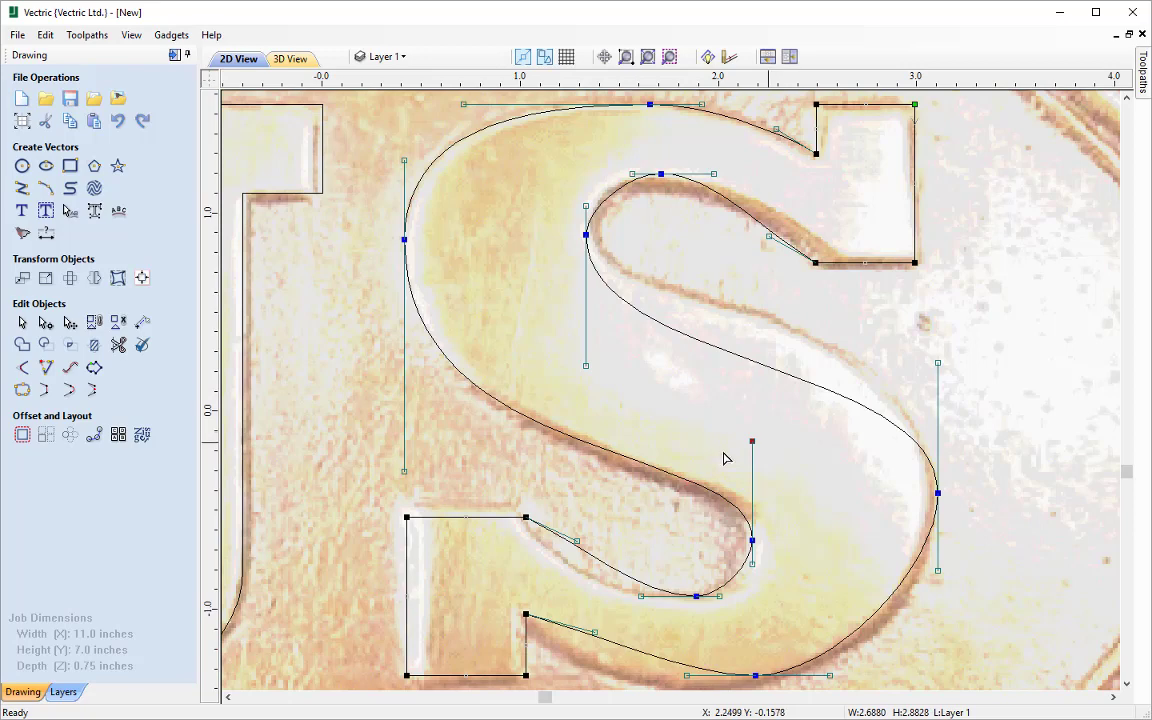
Fit the S's lower inner curve to the photo by bending the serif corner's handle downward and extending the inner bottom node's left handle
{"action": "left_click_drag", "start_coordinate": [576, 542], "coordinate": [535, 564]}
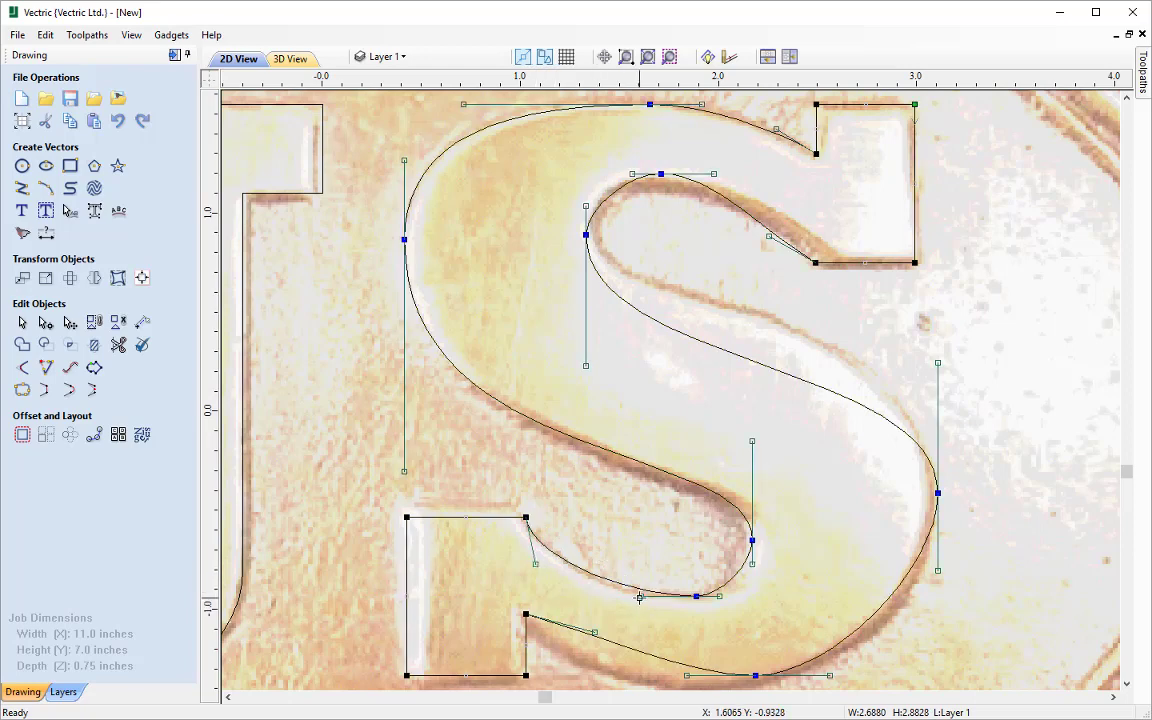
{"action": "left_click", "coordinate": [640, 597]}
{"action": "left_click_drag", "start_coordinate": [632, 620], "coordinate": [638, 623]}
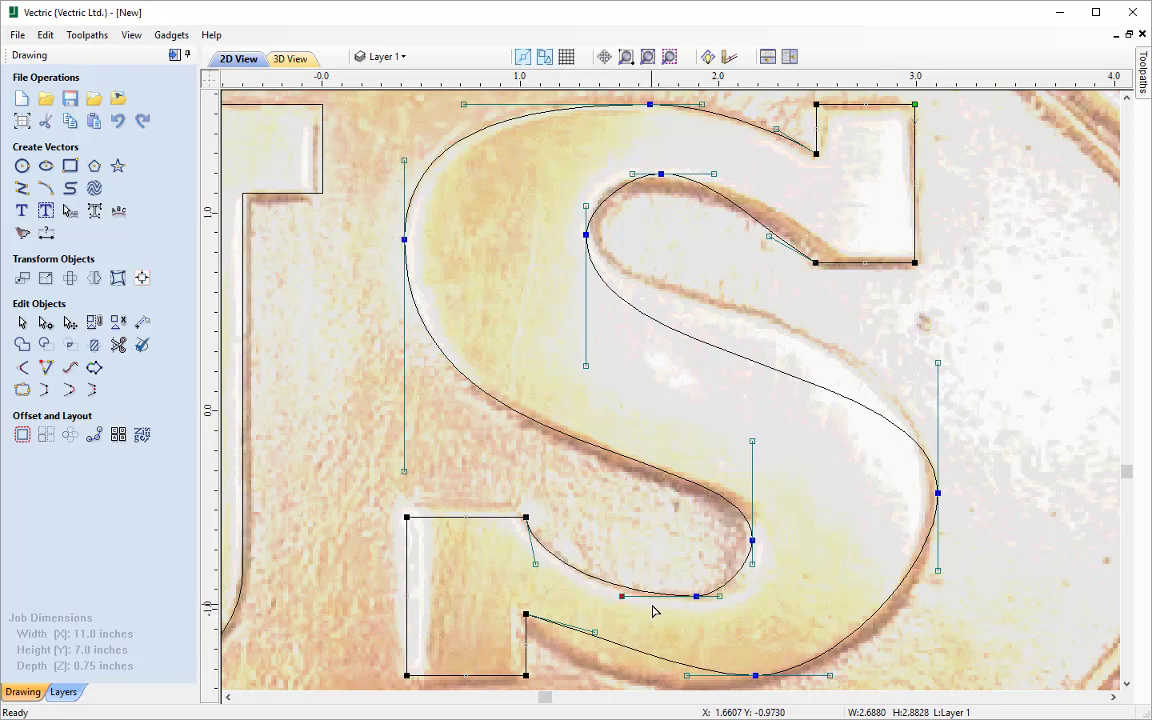
{"action": "left_click", "coordinate": [535, 564]}
{"action": "left_click_drag", "start_coordinate": [553, 566], "coordinate": [549, 563]}
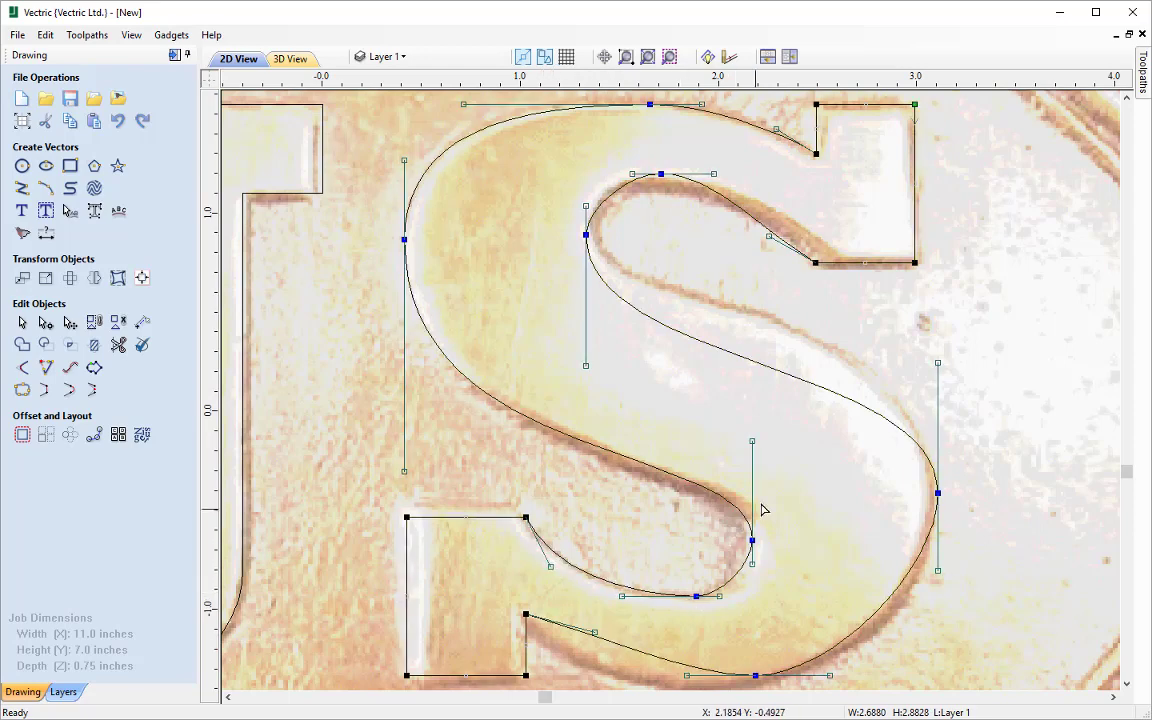
Bend the S's lower outer serif corner handle downward and move the outermost bottom node slightly down to match the photo's edge
{"action": "left_click", "coordinate": [595, 634]}
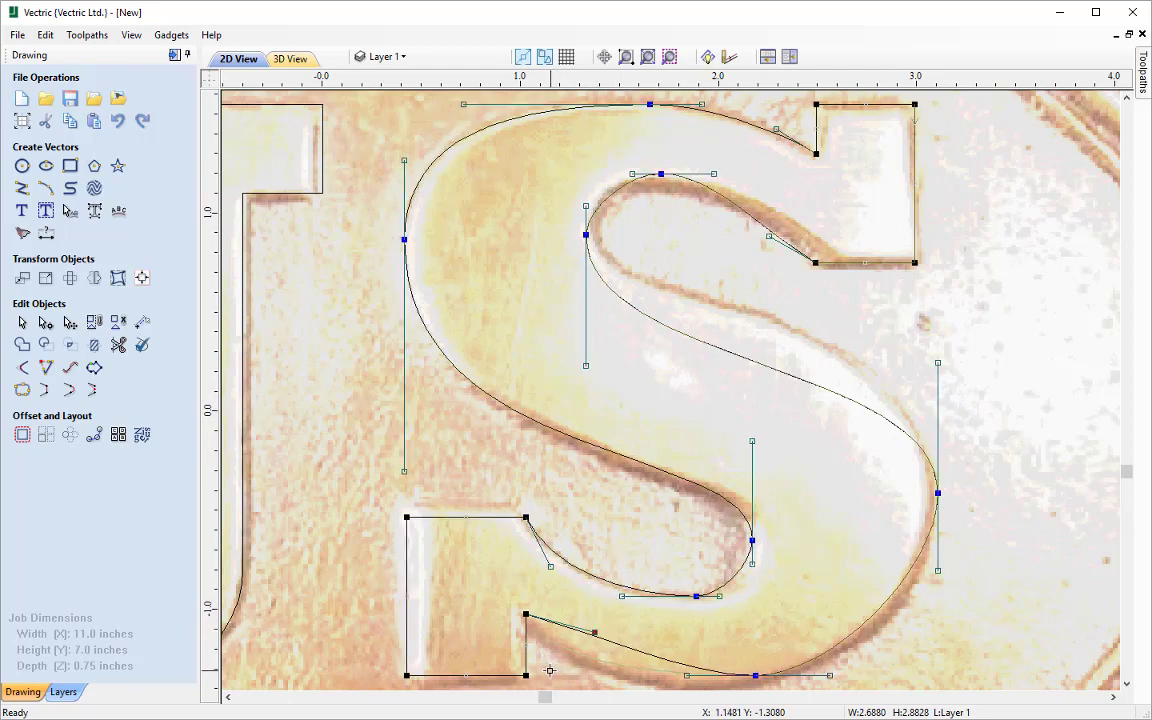
{"action": "left_click_drag", "start_coordinate": [548, 670], "coordinate": [553, 670]}
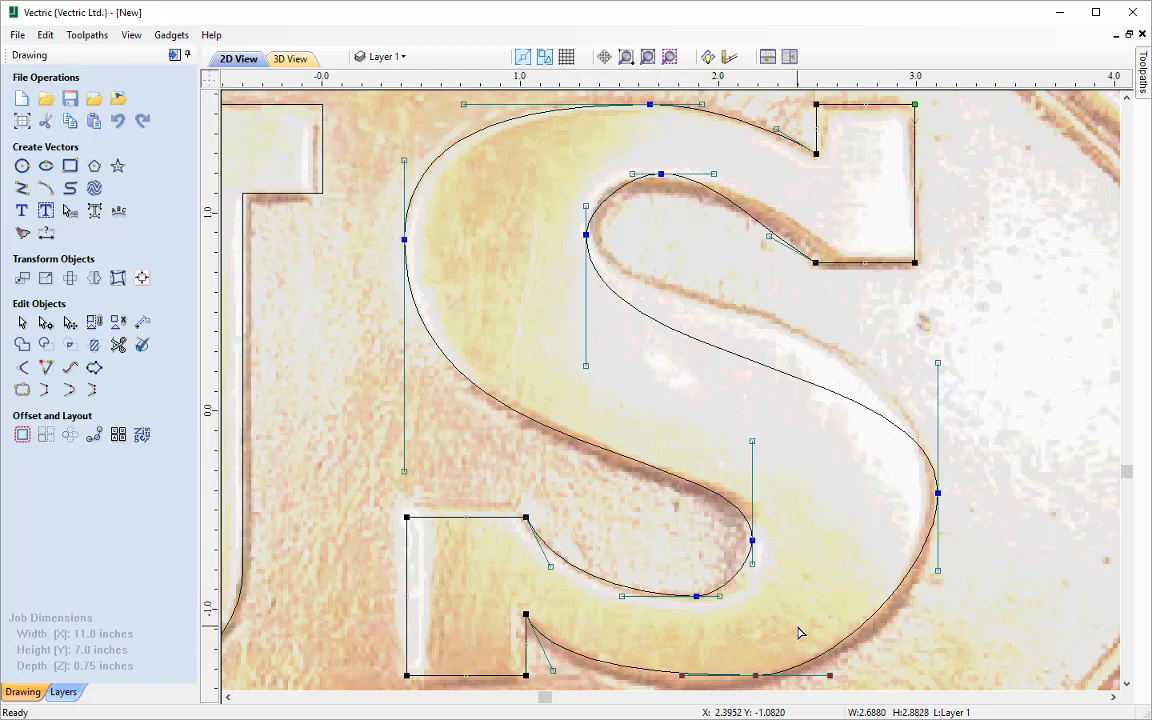
{"action": "key", "text": "Down"}
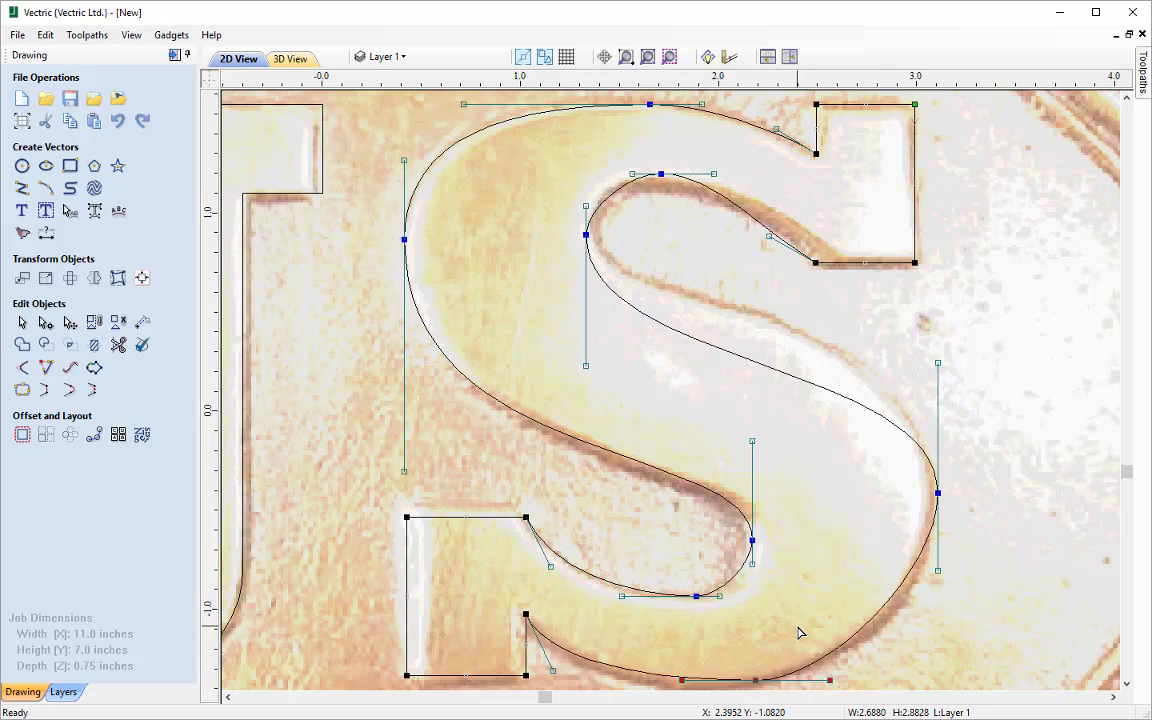
{"action": "left_click_drag", "start_coordinate": [730, 680], "coordinate": [730, 686]}
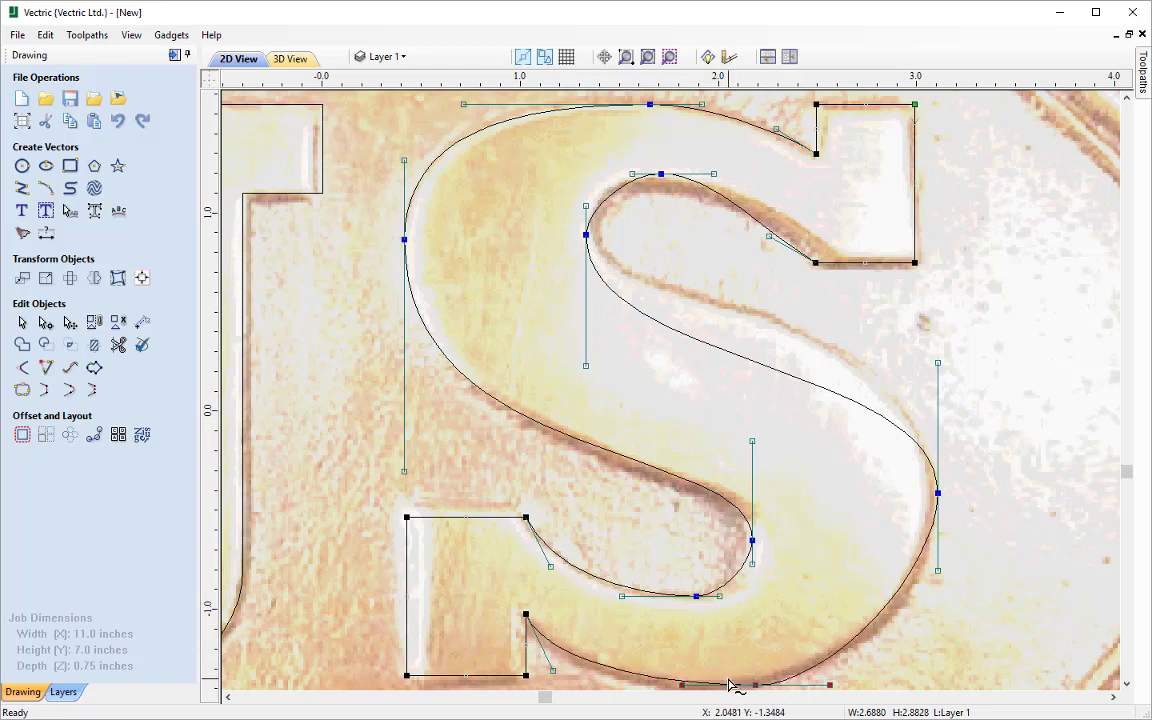
{"action": "key", "text": "ctrl+z"}
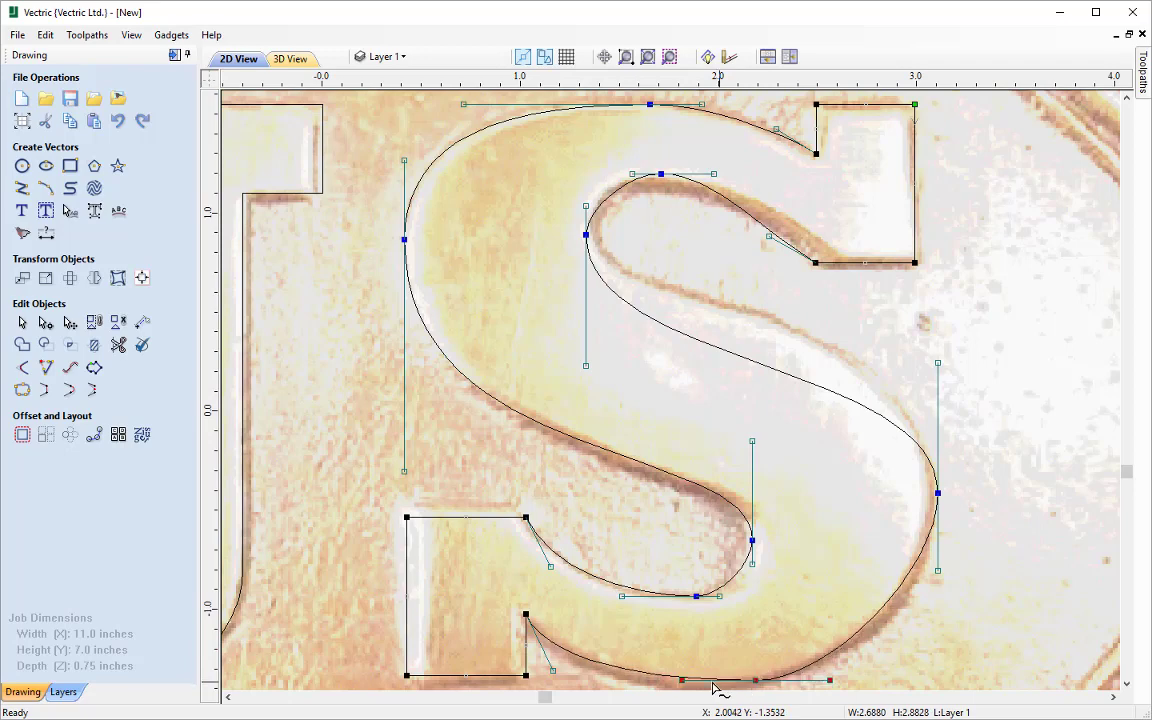
{"action": "left_click_drag", "start_coordinate": [550, 667], "coordinate": [553, 670]}
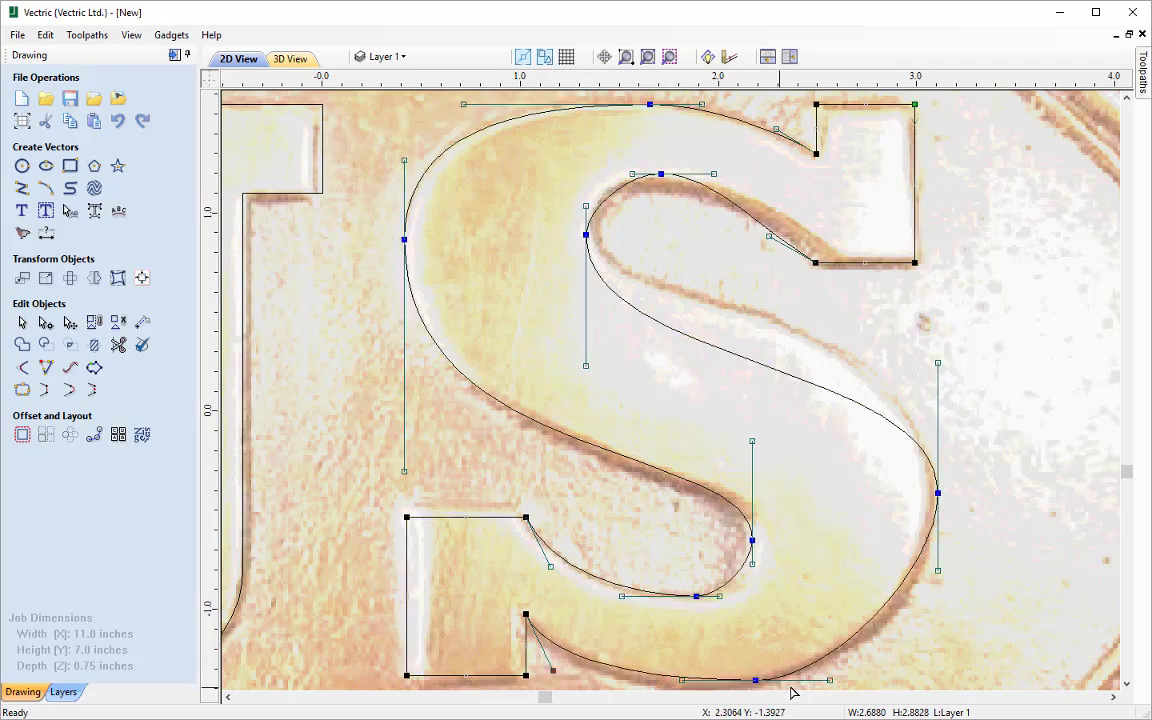
Lengthen the upper handle of the S's rightmost node to raise the diagonal curve toward the photo's edge
{"action": "left_click", "coordinate": [938, 362]}
{"action": "key", "text": "Up"}
{"action": "key", "text": "Up"}
{"action": "key", "text": "Up"}
{"action": "key", "text": "Up"}
{"action": "key", "text": "Up"}
{"action": "key", "text": "Up"}
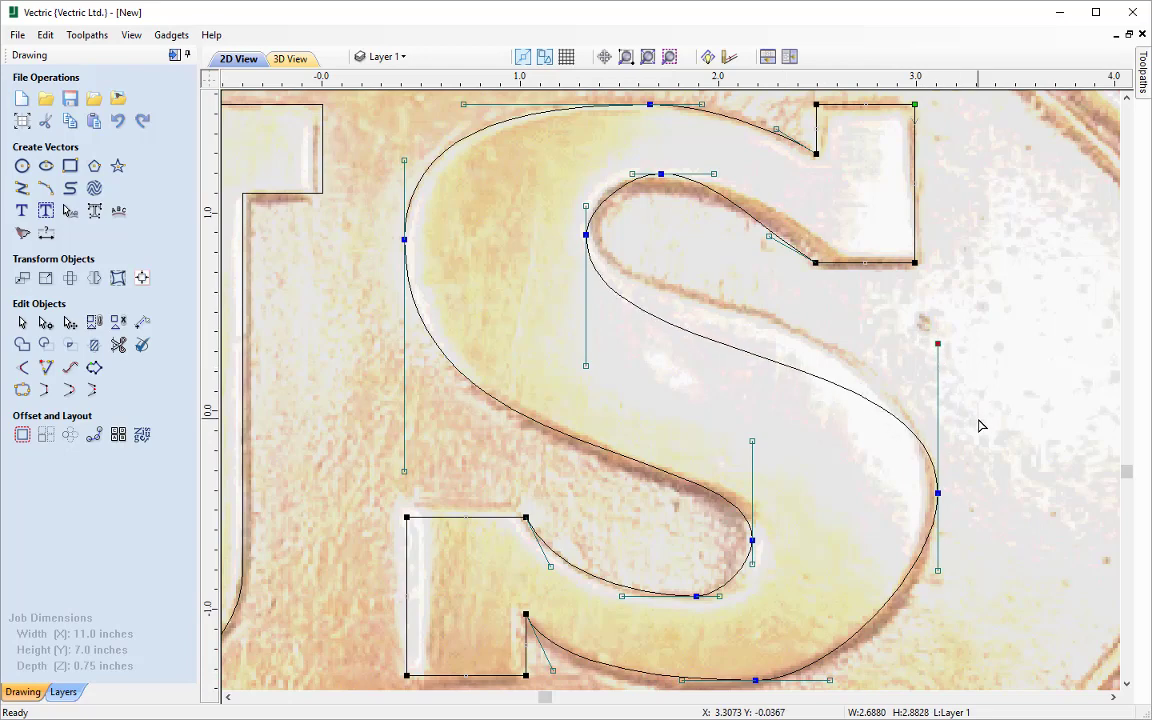
{"action": "key", "text": "Up"}
{"action": "key", "text": "Up"}
{"action": "key", "text": "Up"}
{"action": "key", "text": "Up"}
{"action": "key", "text": "Up"}
{"action": "key", "text": "Up"}
{"action": "key", "text": "Up"}
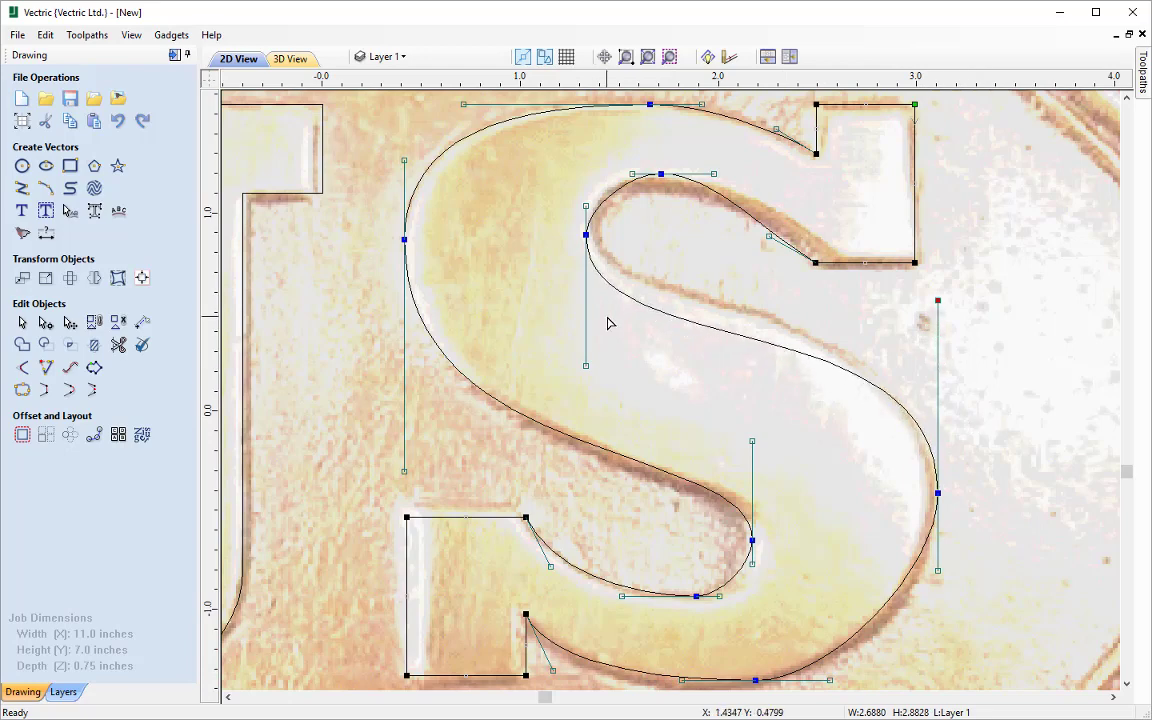
Shorten the lower handle of the S's upper inner left node so the diagonal follows the photo's edge
{"action": "left_click", "coordinate": [586, 365]}
{"action": "key", "text": "Up"}
{"action": "key", "text": "Up"}
{"action": "key", "text": "Up"}
{"action": "key", "text": "Up"}
{"action": "key", "text": "Up"}
{"action": "key", "text": "Up"}
{"action": "key", "text": "Up"}
{"action": "key", "text": "Up"}
{"action": "key", "text": "Up"}
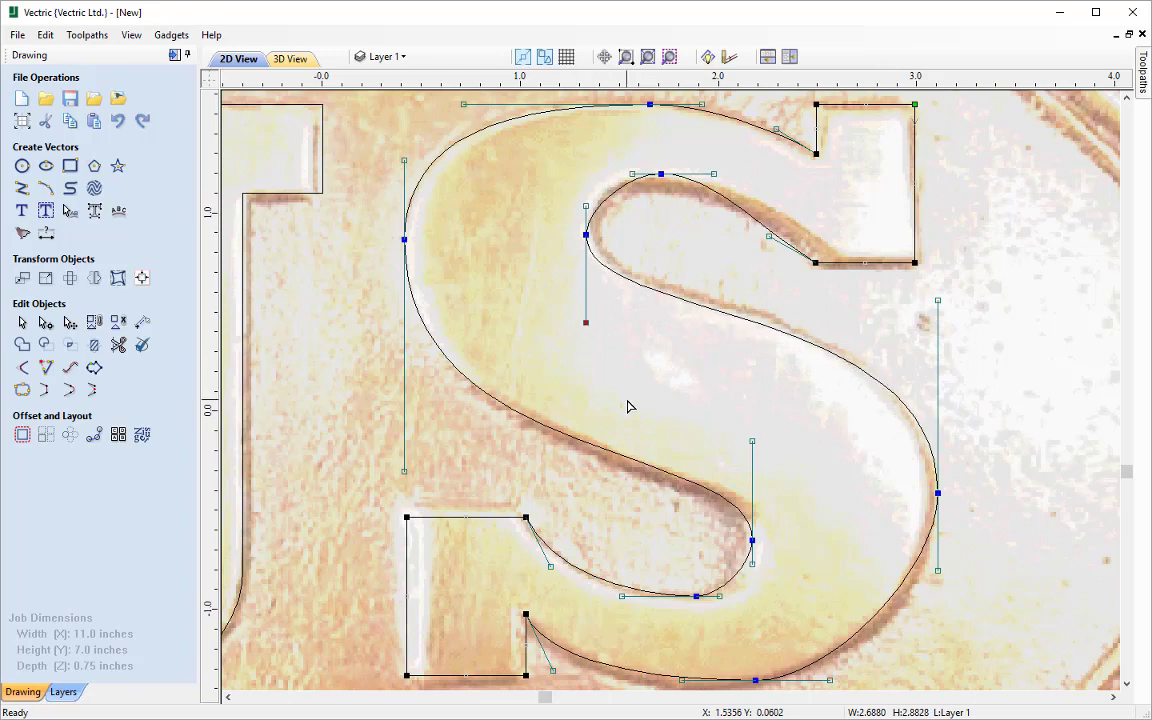
{"action": "key", "text": "Up"}
{"action": "key", "text": "Up"}
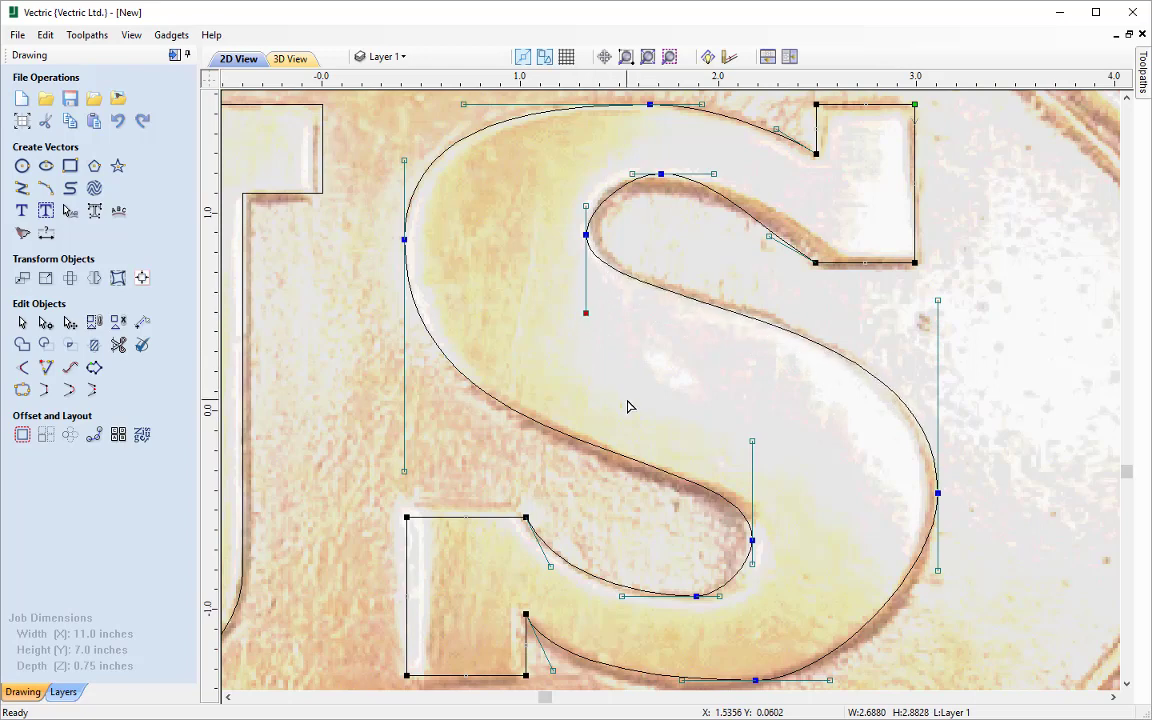
Move the S's upper inner left node slightly up and to the right
{"action": "left_click", "coordinate": [586, 236]}
{"action": "key", "text": "Up"}
{"action": "key", "text": "Up"}
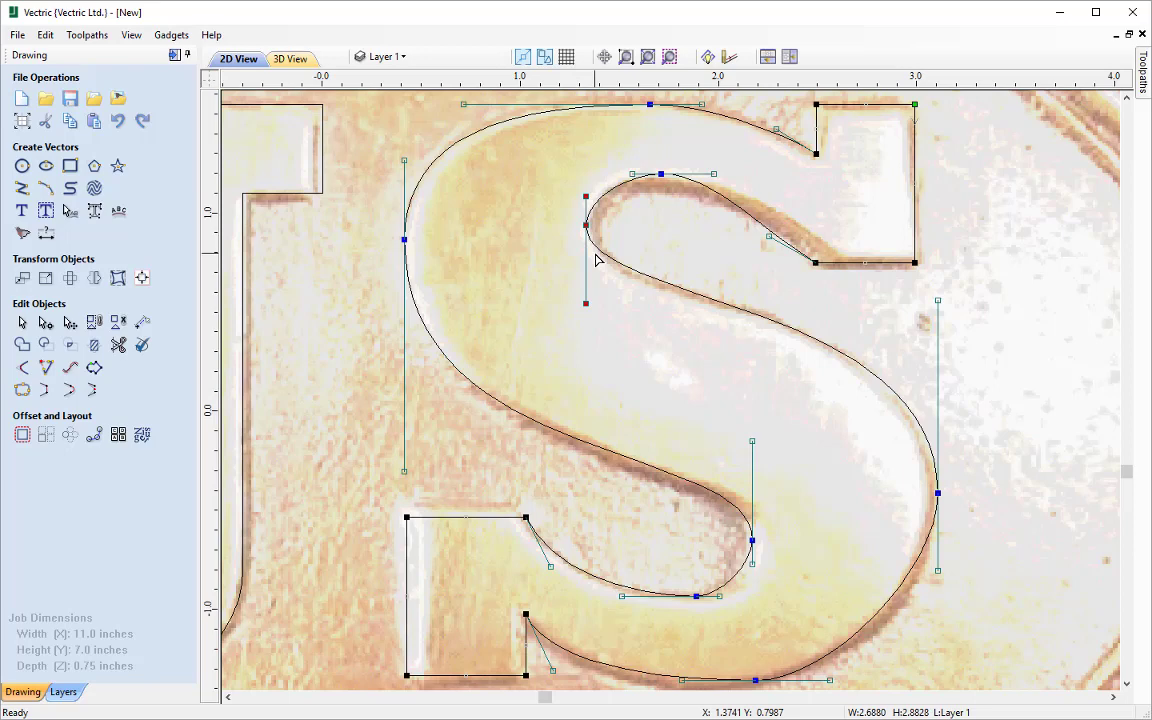
{"action": "key", "text": "Right"}
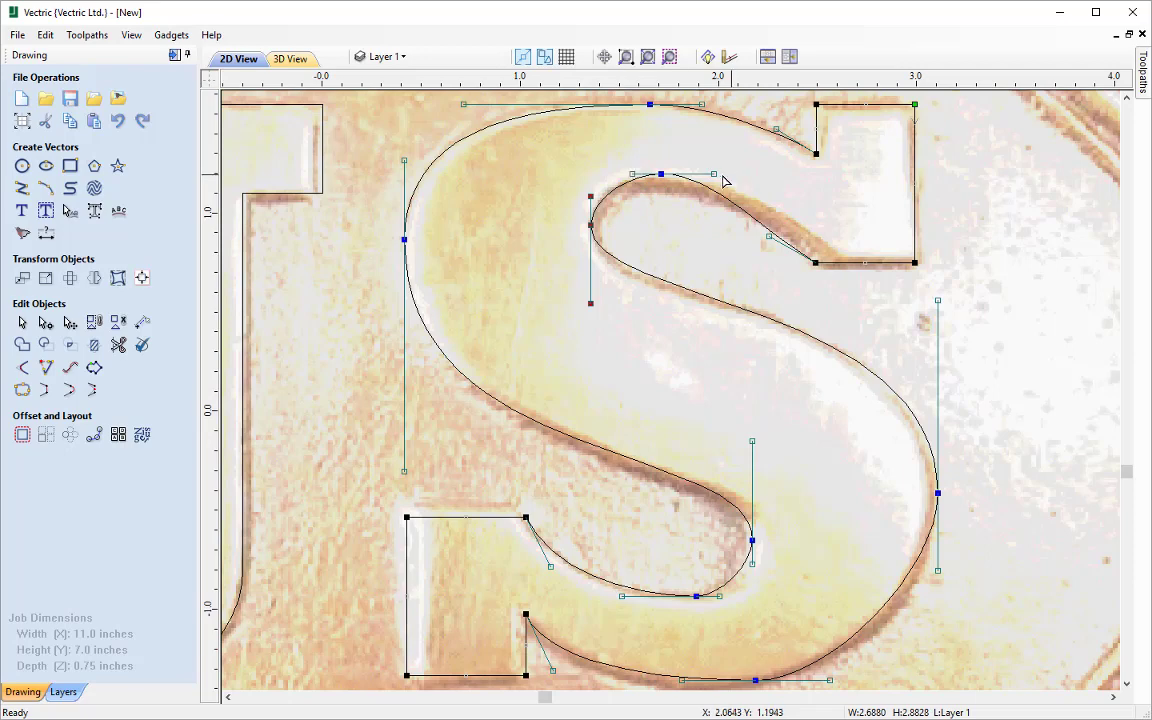
Swing the curve handle at the S's upper serif inner corner upward so the inner top curve follows the photo
{"action": "left_click", "coordinate": [768, 236]}
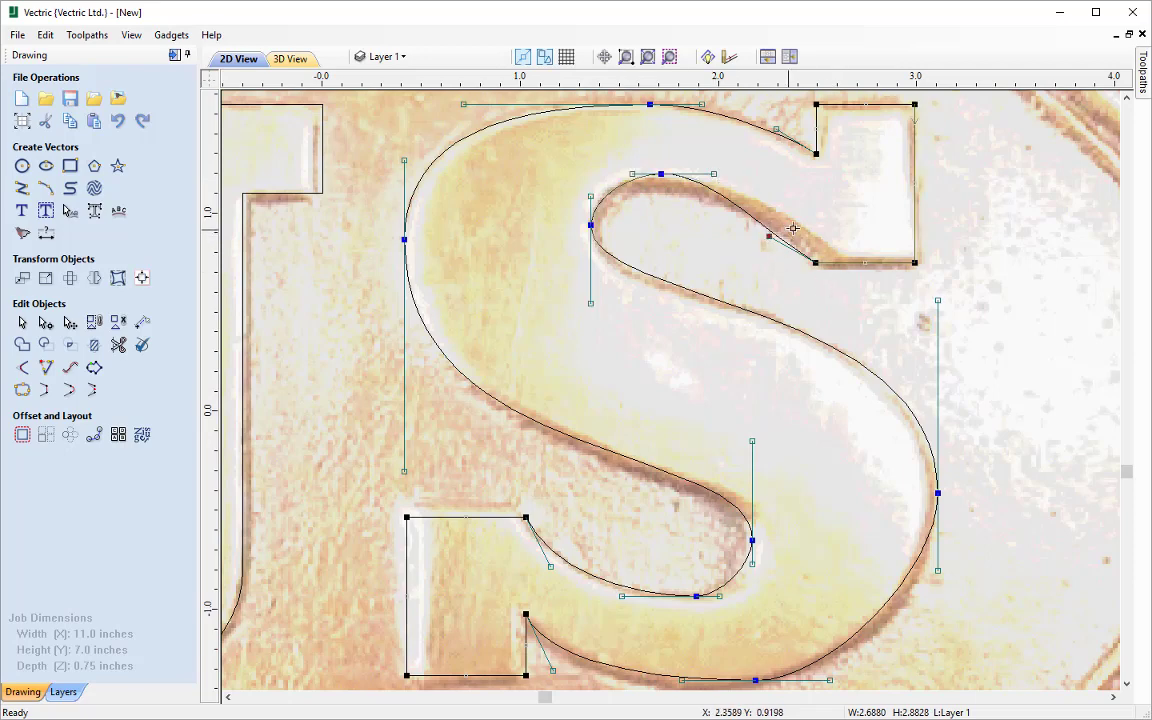
{"action": "key", "text": "c"}
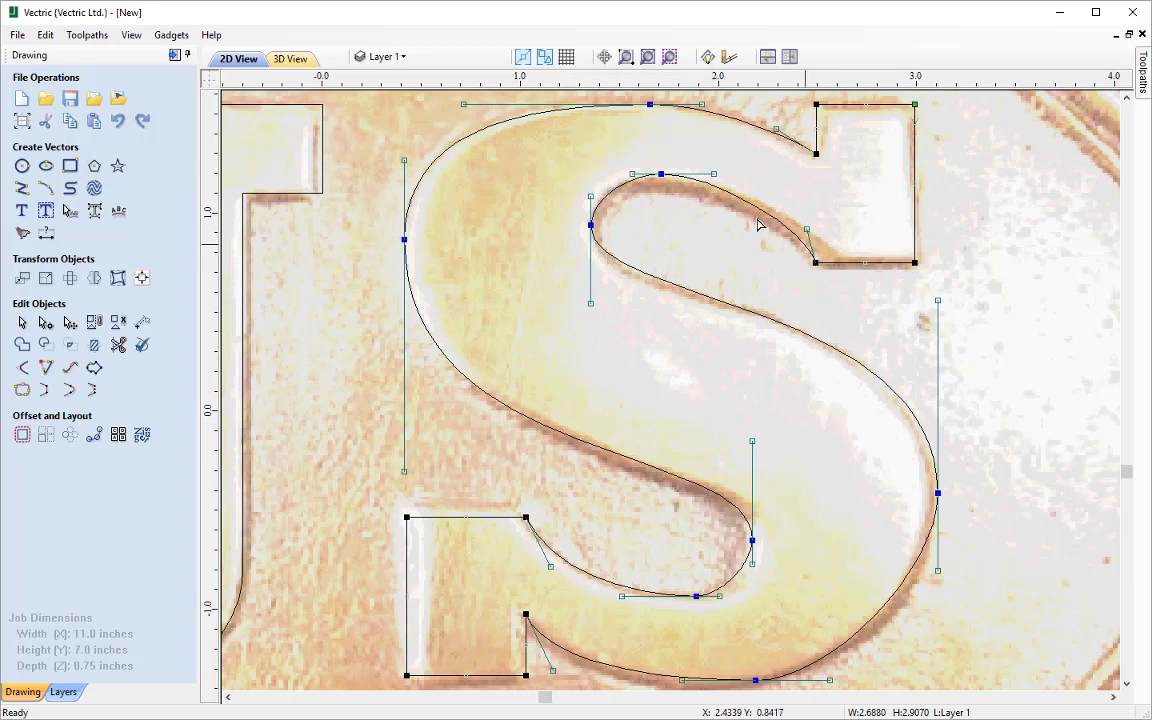
{"action": "left_click", "coordinate": [631, 175]}
Nudge the S's upper inner left node farther right and extend the inner top node's left handle to round the curve
{"action": "left_click", "coordinate": [592, 225]}
{"action": "key", "text": "Right"}
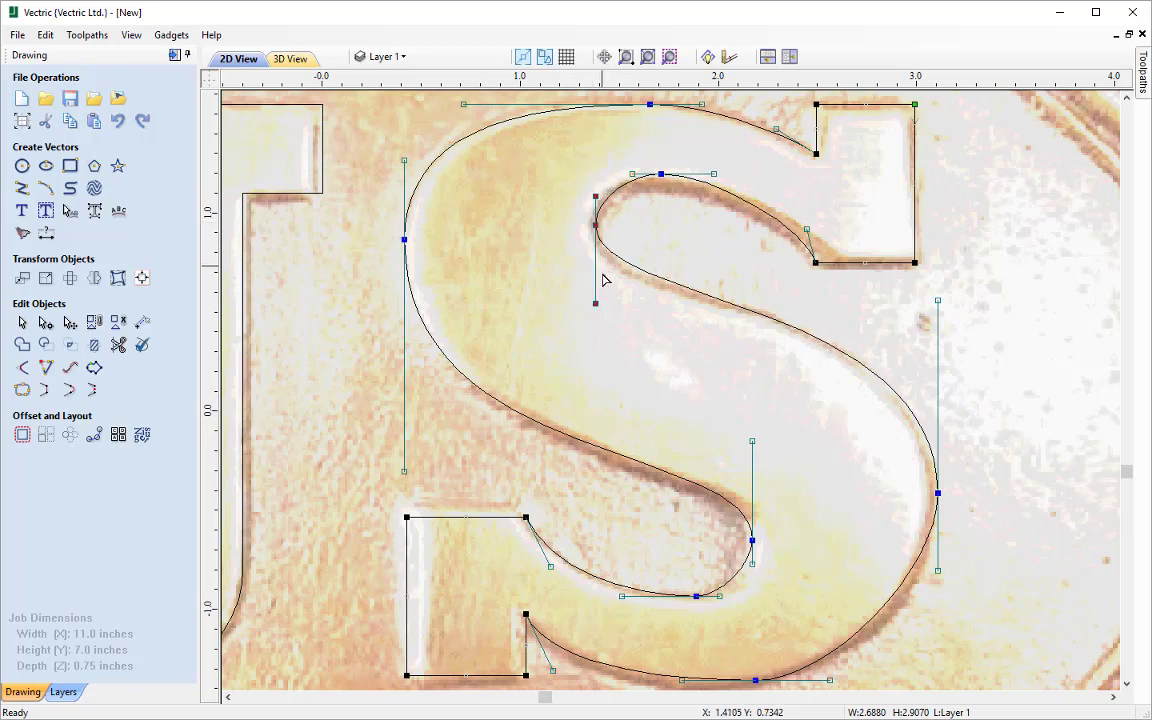
{"action": "left_click_drag", "start_coordinate": [632, 174], "coordinate": [618, 174]}
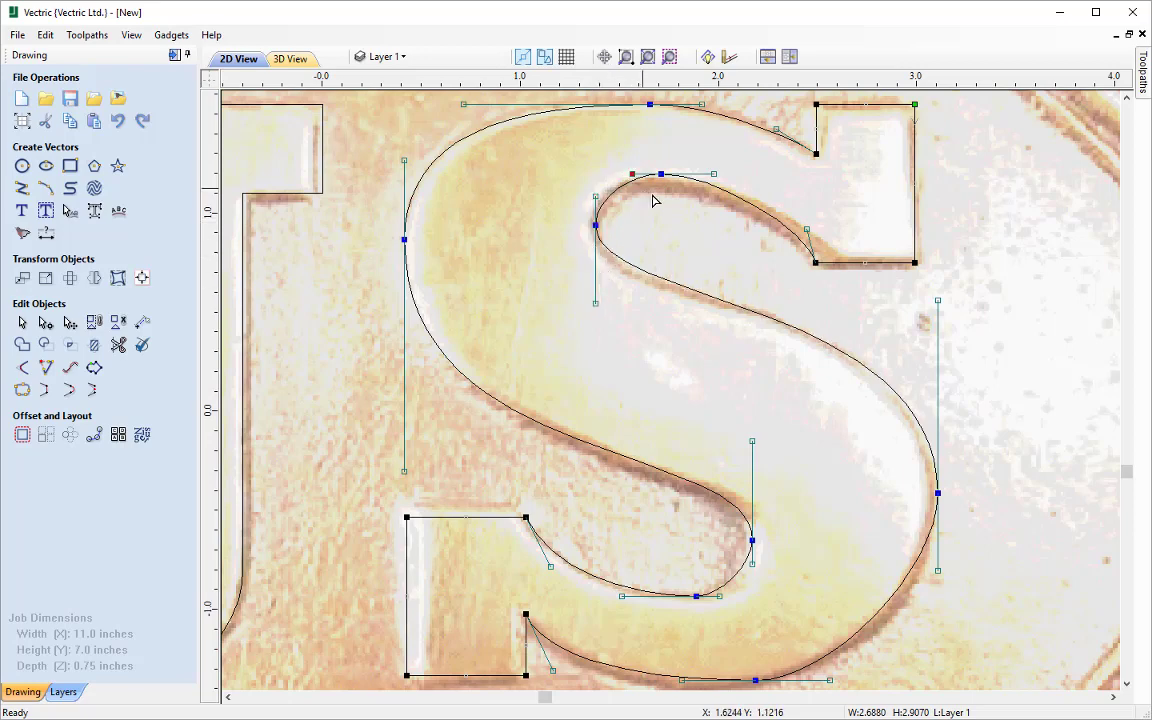
{"action": "key", "text": "Left"}
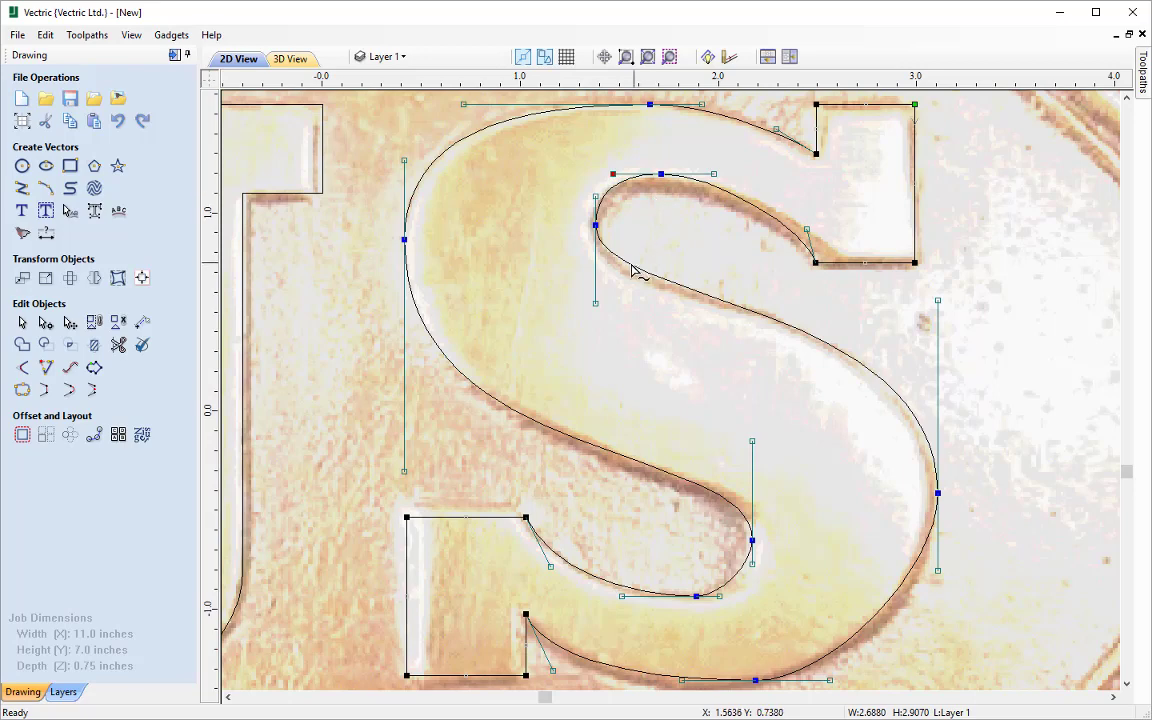
Lengthen the lower handle of the S's upper inner left node slightly to refine the inner diagonal curve
{"action": "left_click", "coordinate": [594, 298]}
{"action": "key", "text": "Down"}
{"action": "key", "text": "Down"}
{"action": "key", "text": "Down"}
{"action": "key", "text": "Down"}
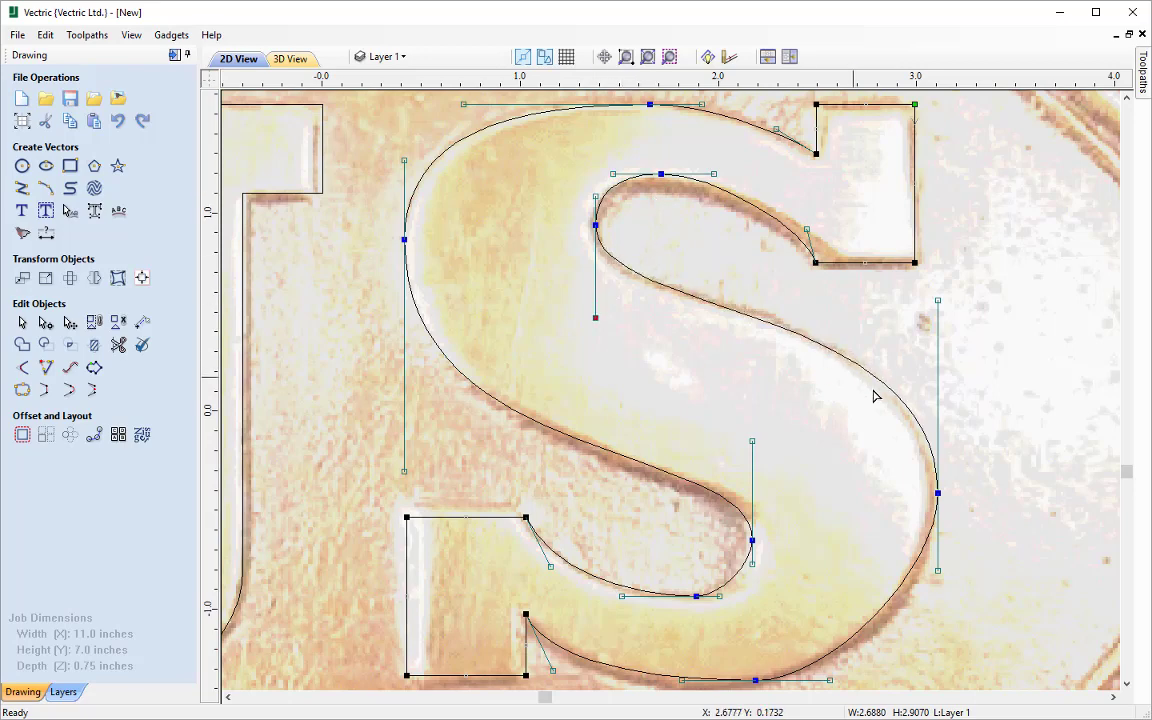
Lengthen the lower handle of the S's rightmost node to fill out the lower right bowl
{"action": "left_click", "coordinate": [937, 570]}
{"action": "key", "text": "Down"}
{"action": "key", "text": "Down"}
{"action": "key", "text": "Down"}
{"action": "key", "text": "Down"}
{"action": "key", "text": "Down"}
{"action": "key", "text": "Down"}
{"action": "key", "text": "Down"}
{"action": "key", "text": "Down"}
{"action": "key", "text": "Down"}
{"action": "key", "text": "Down"}
{"action": "key", "text": "Down"}
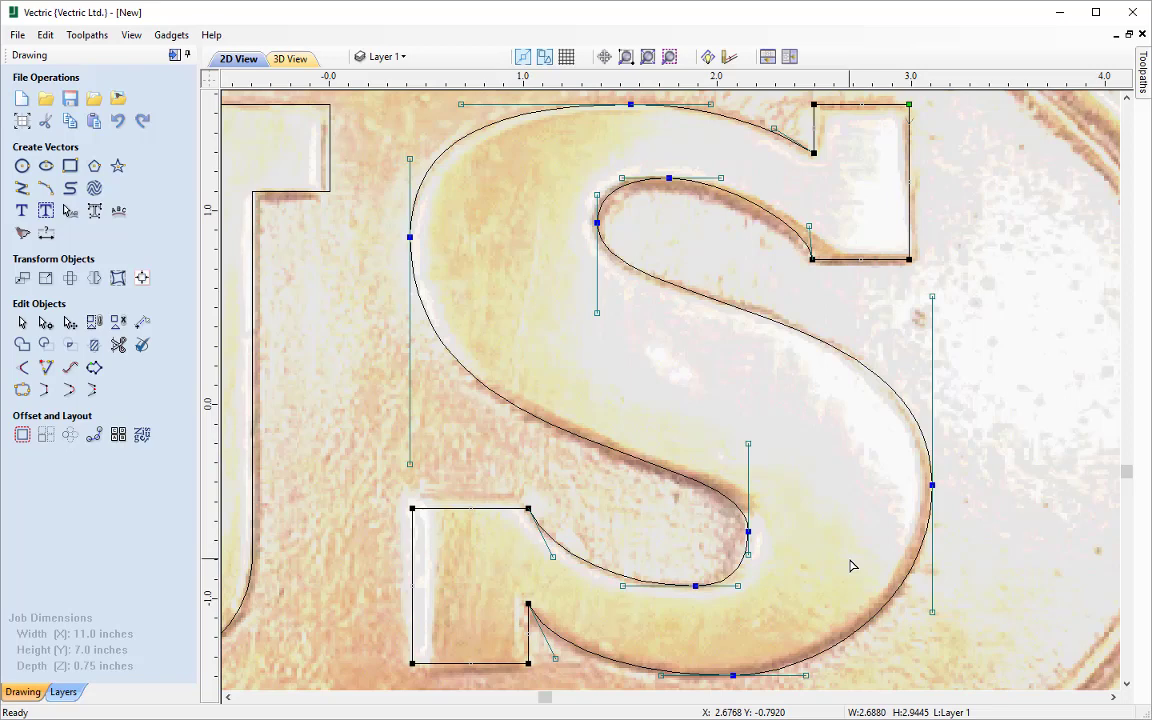
Finish node editing with the whole job in view and hide the photo on the Bitmap Layer
{"action": "left_click", "coordinate": [648, 57]}
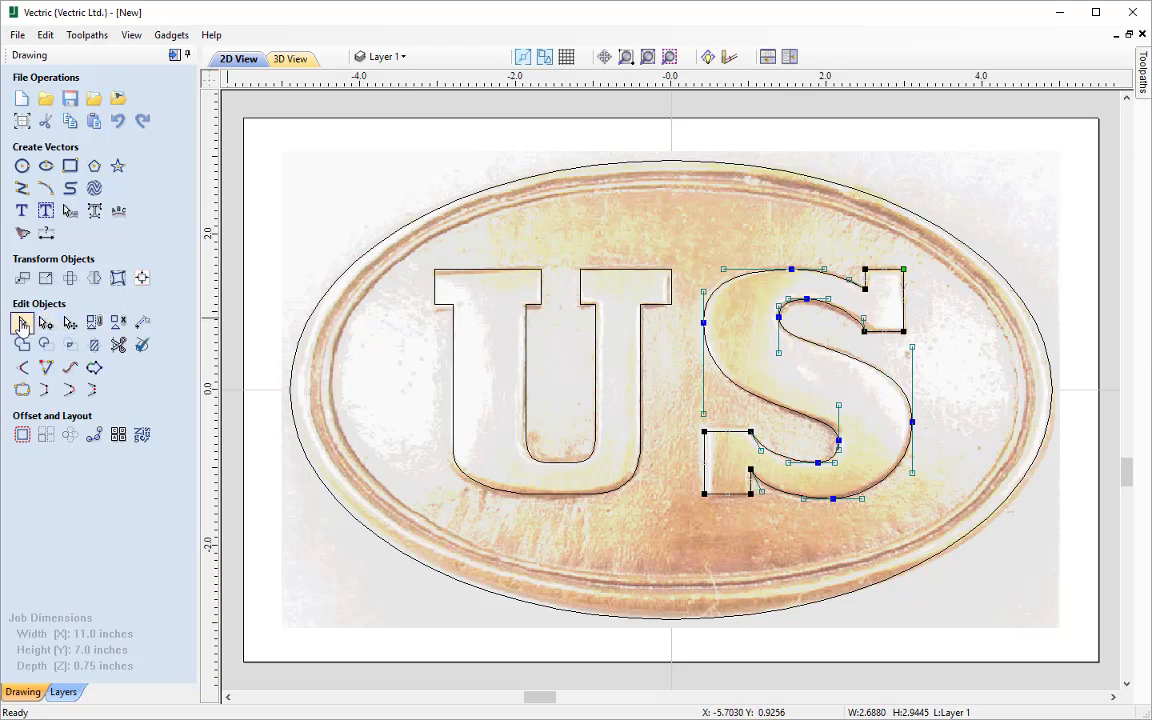
{"action": "left_click", "coordinate": [22, 323]}
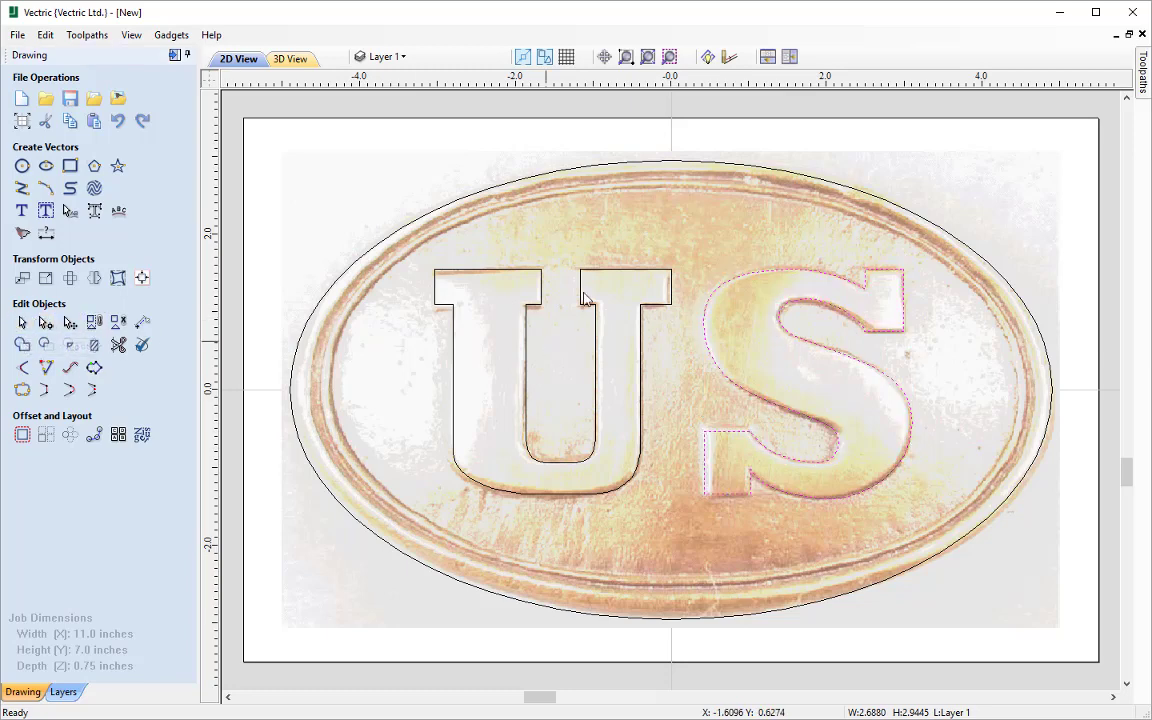
{"action": "left_click", "coordinate": [640, 193]}
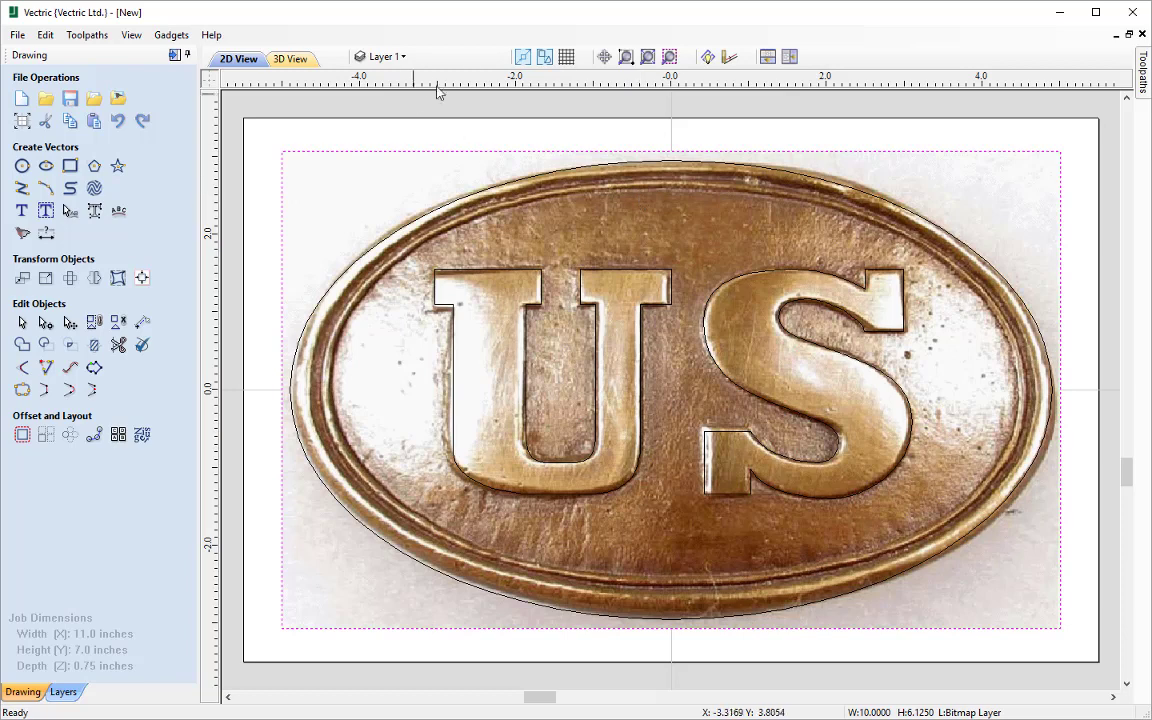
{"action": "left_click", "coordinate": [385, 57]}
{"action": "left_click", "coordinate": [306, 84]}
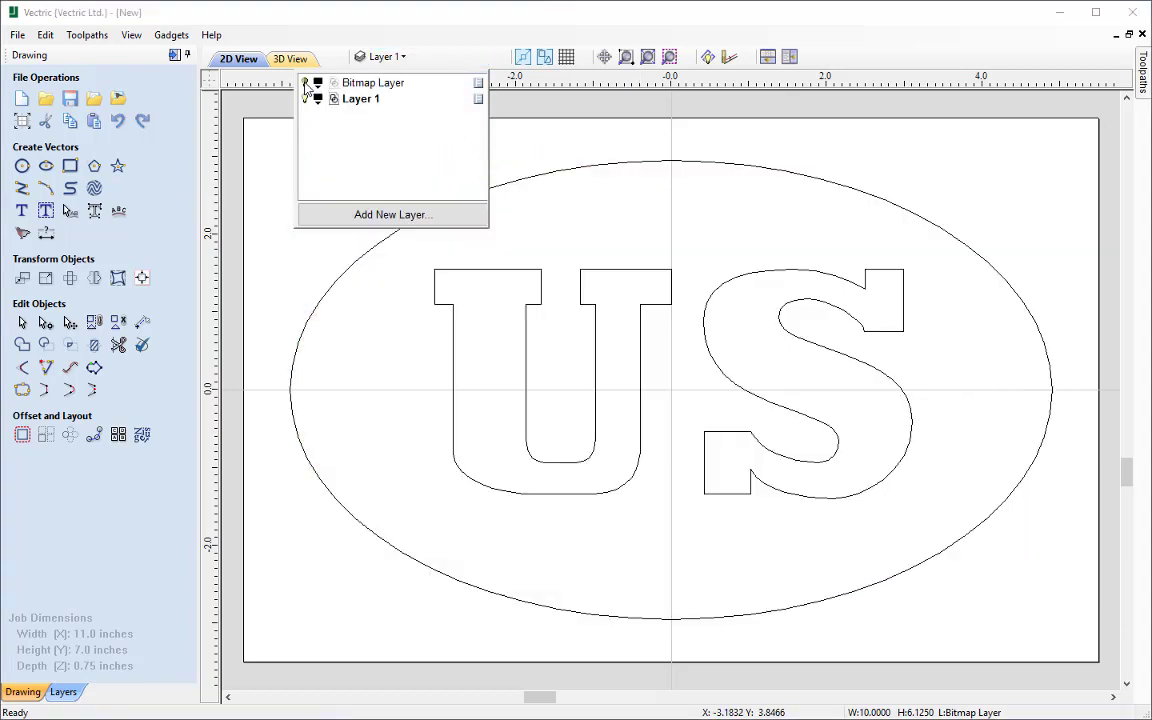
{"action": "left_click", "coordinate": [550, 126]}
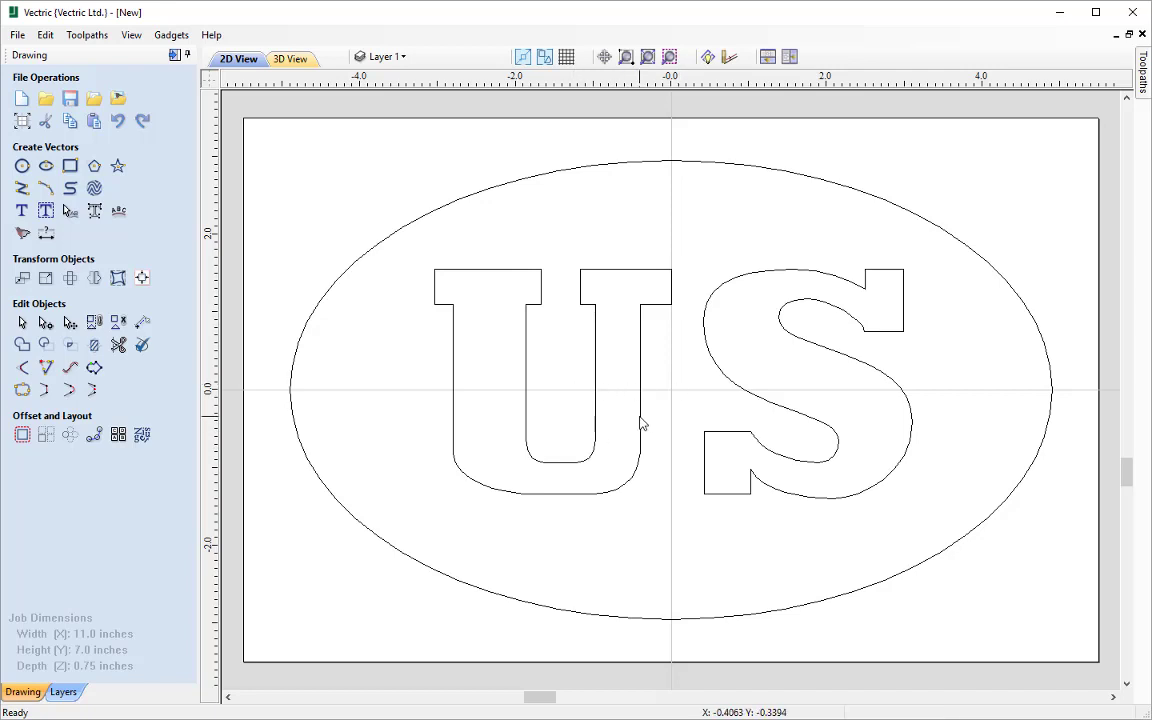
Lengthen the downward handle at the U's outer lower left corner to make its curve fuller
{"action": "left_click", "coordinate": [485, 487]}
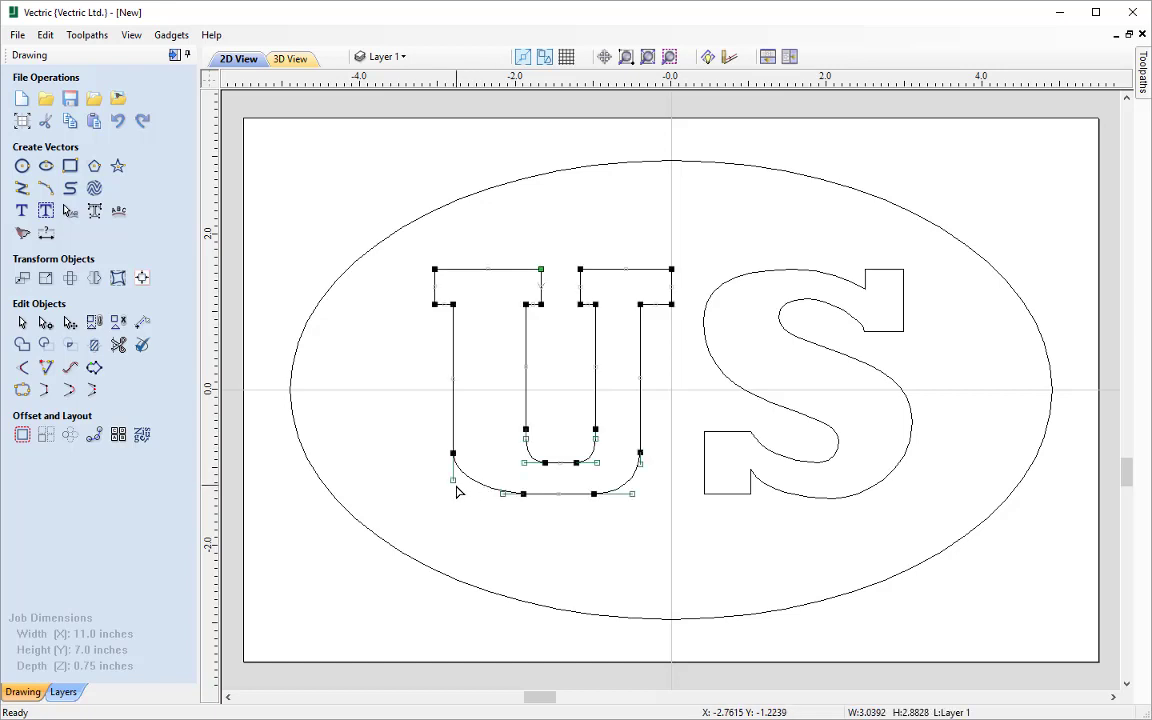
{"action": "left_click", "coordinate": [453, 479]}
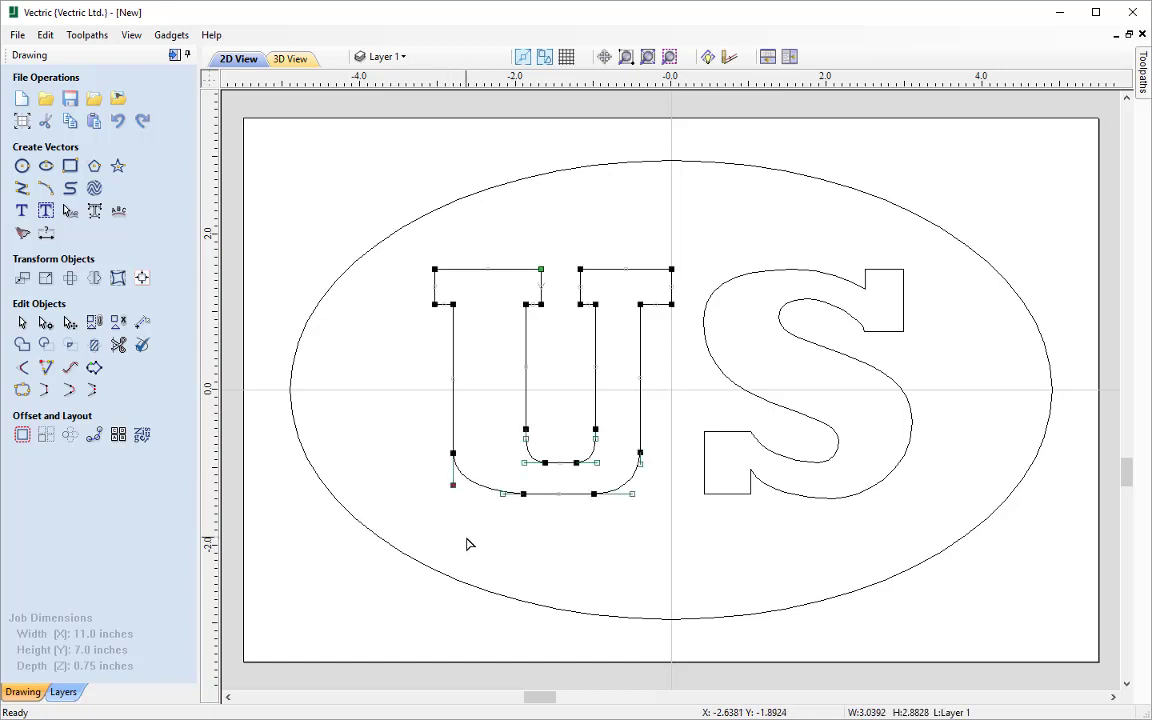
{"action": "key", "text": "Down"}
{"action": "key", "text": "Down"}
{"action": "key", "text": "Down"}
{"action": "left_click", "coordinate": [498, 544]}
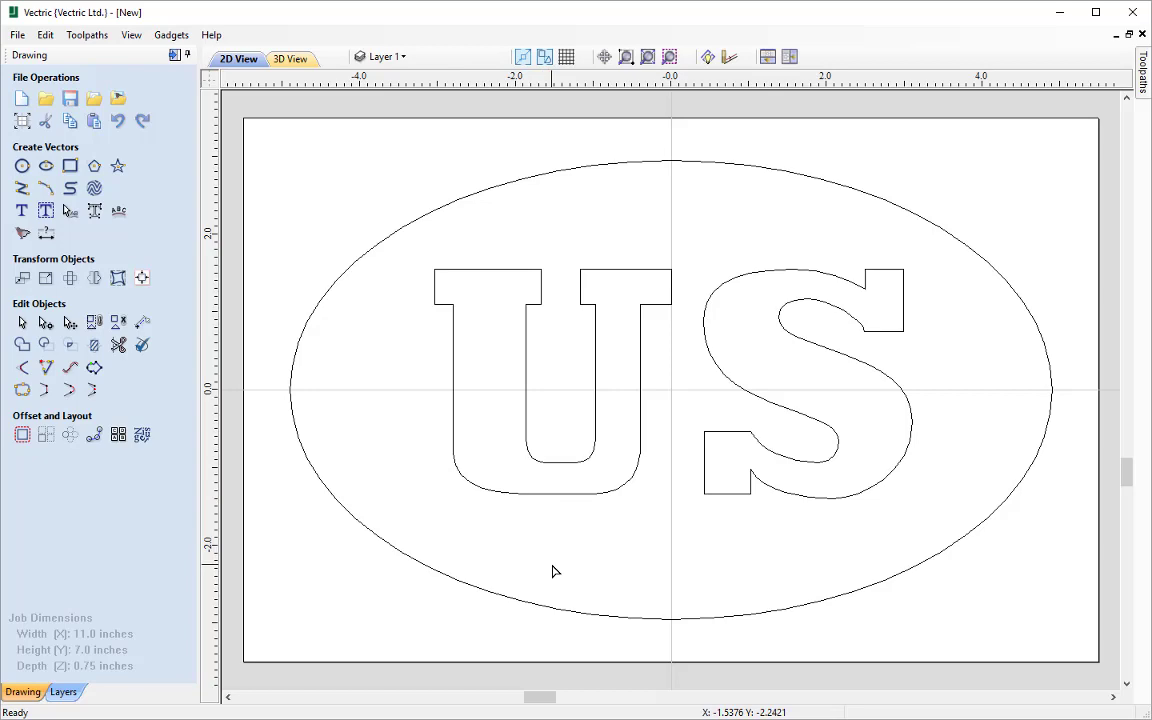
Save the job as US_Buckle_Drawing in the US_Buckle_FILES folder as a VCarve file
{"action": "left_click", "coordinate": [17, 34]}
{"action": "left_click", "coordinate": [50, 123]}
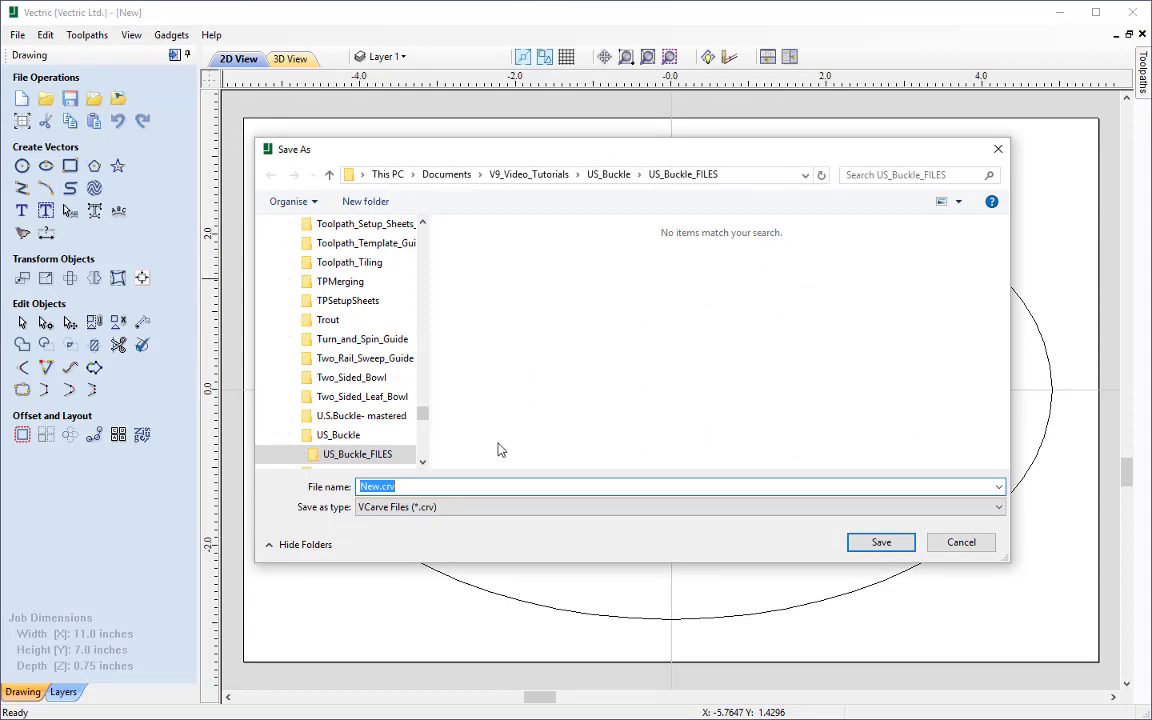
{"action": "type", "text": "US_Buckle_Drawing"}
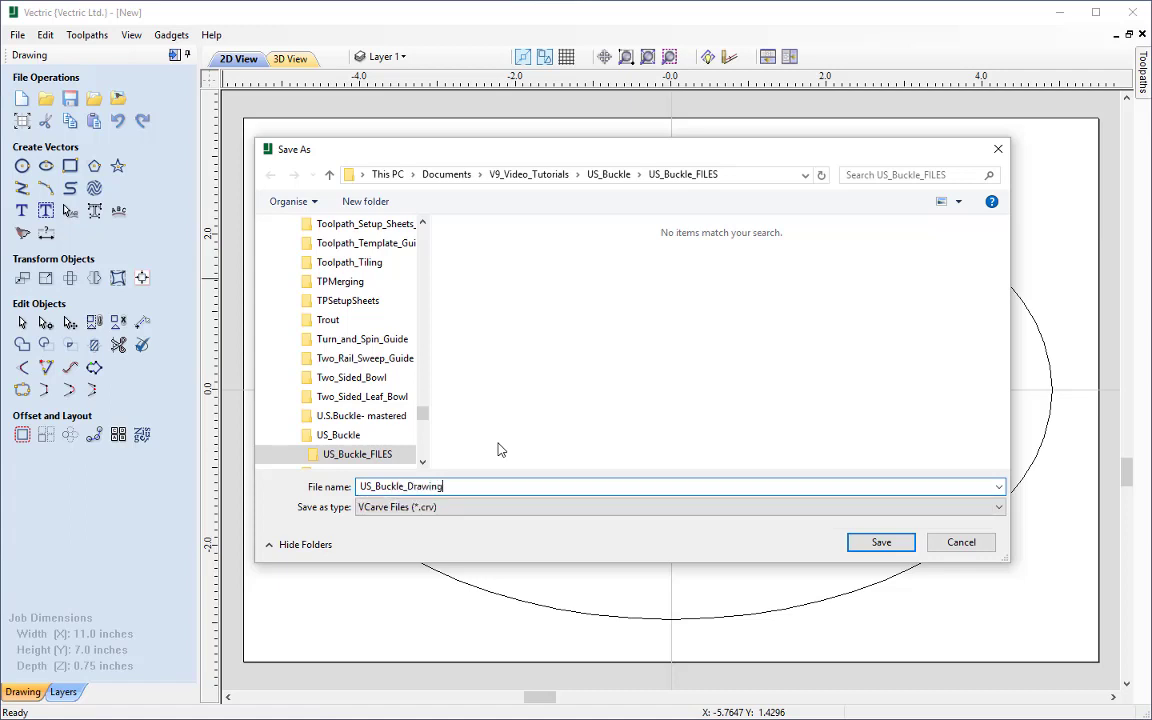
{"action": "left_click", "coordinate": [862, 542]}
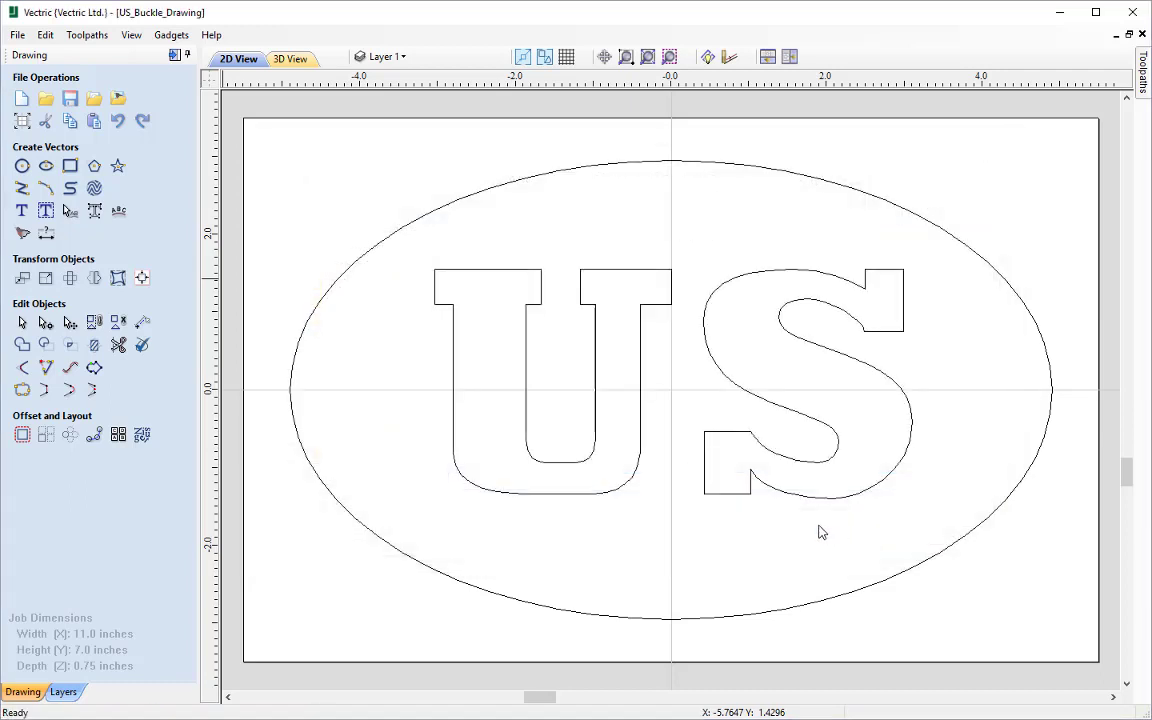